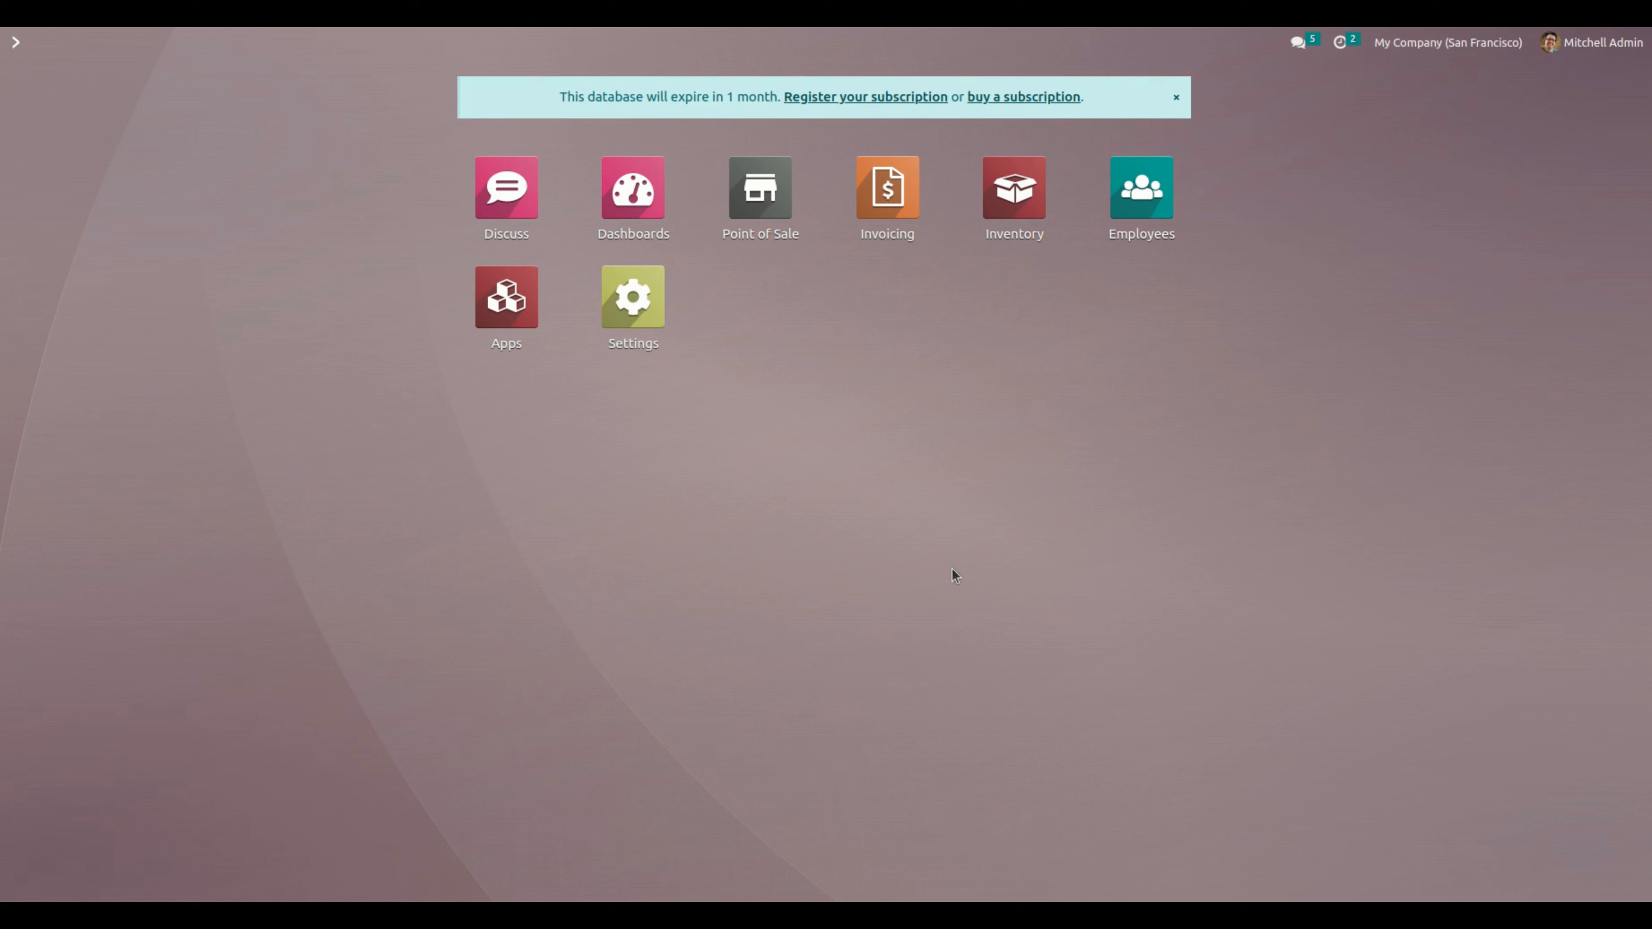
# Review the Diamond Facial product's general information and sales settings in Point of Sale, keeping its product type as Service.
pyautogui.click(760, 190)
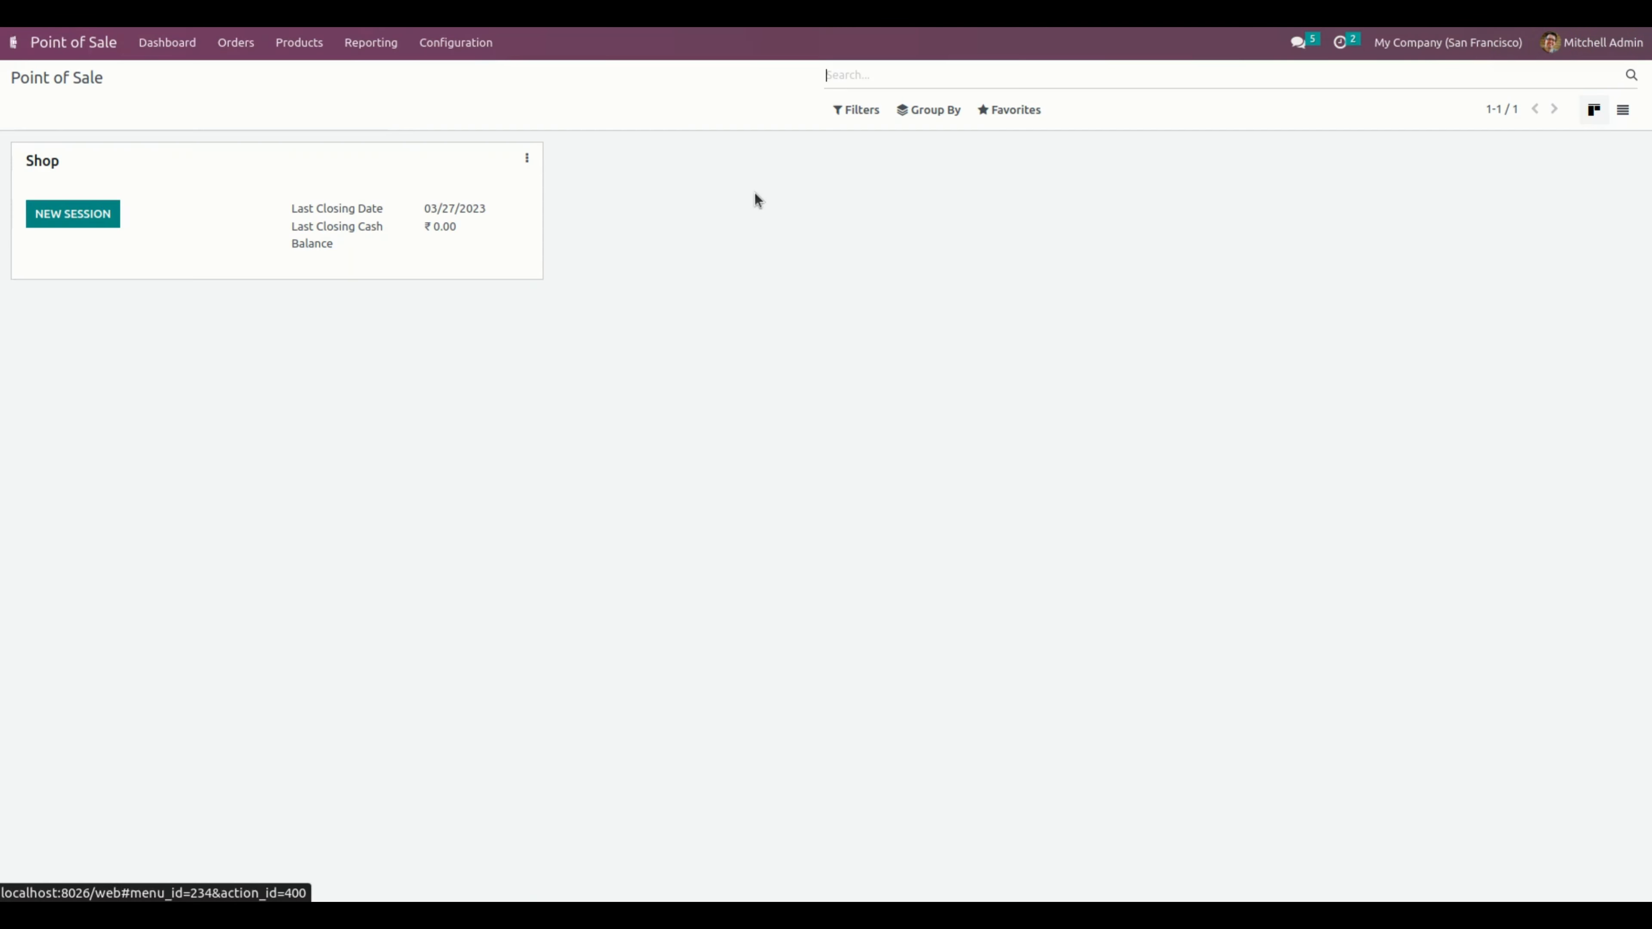
pyautogui.click(297, 44)
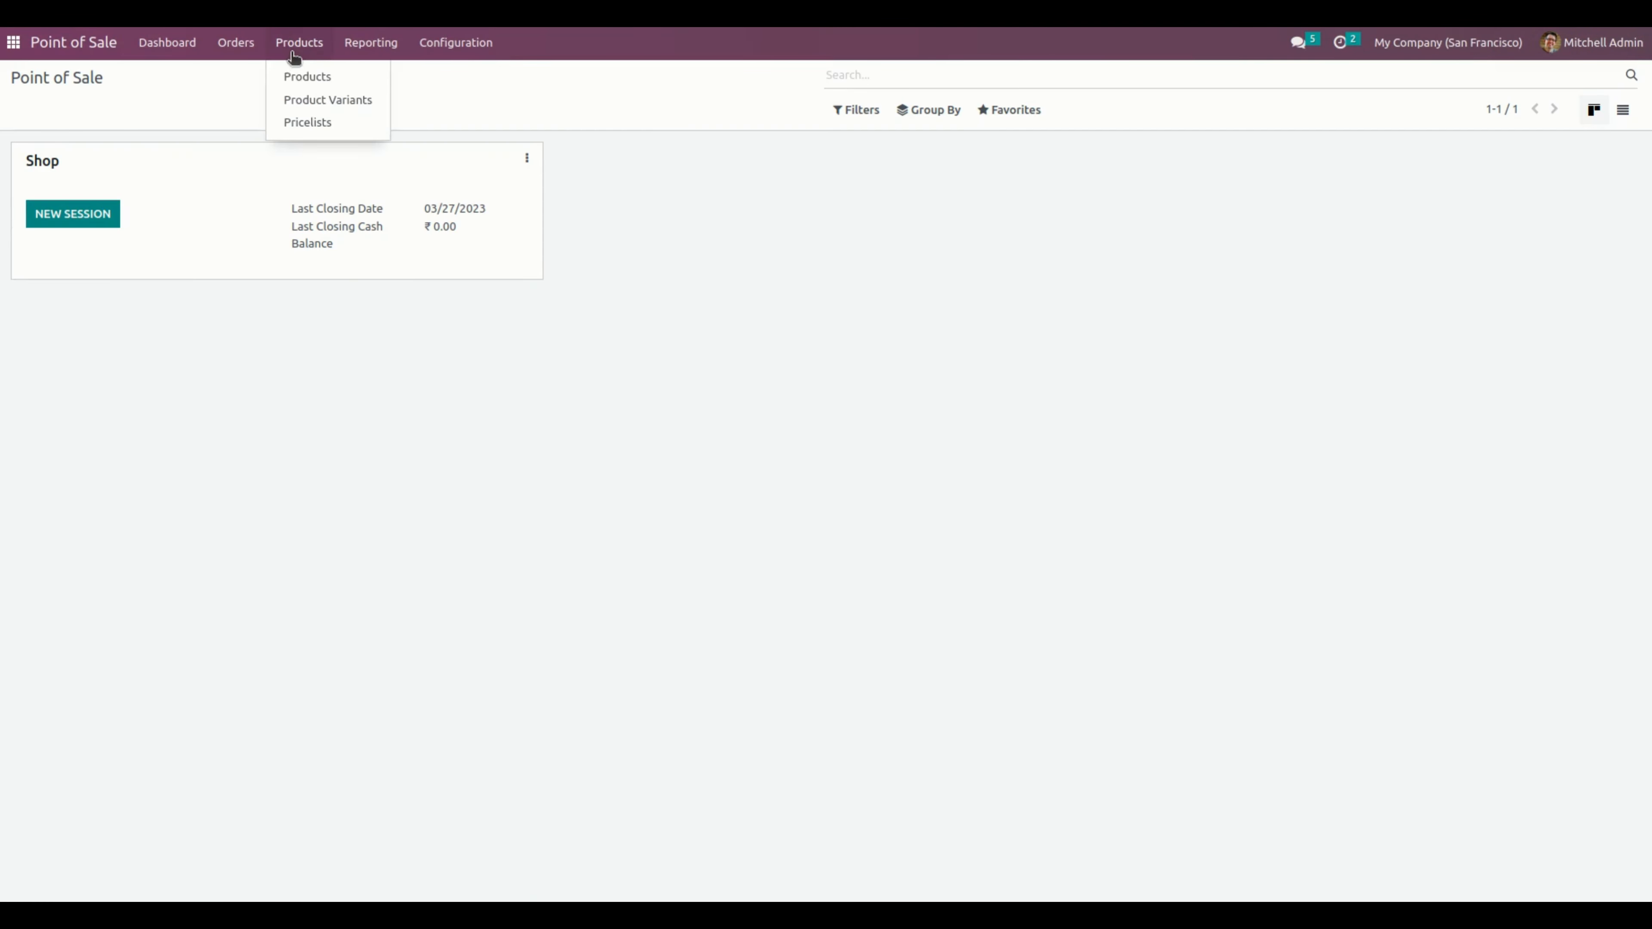
pyautogui.click(306, 78)
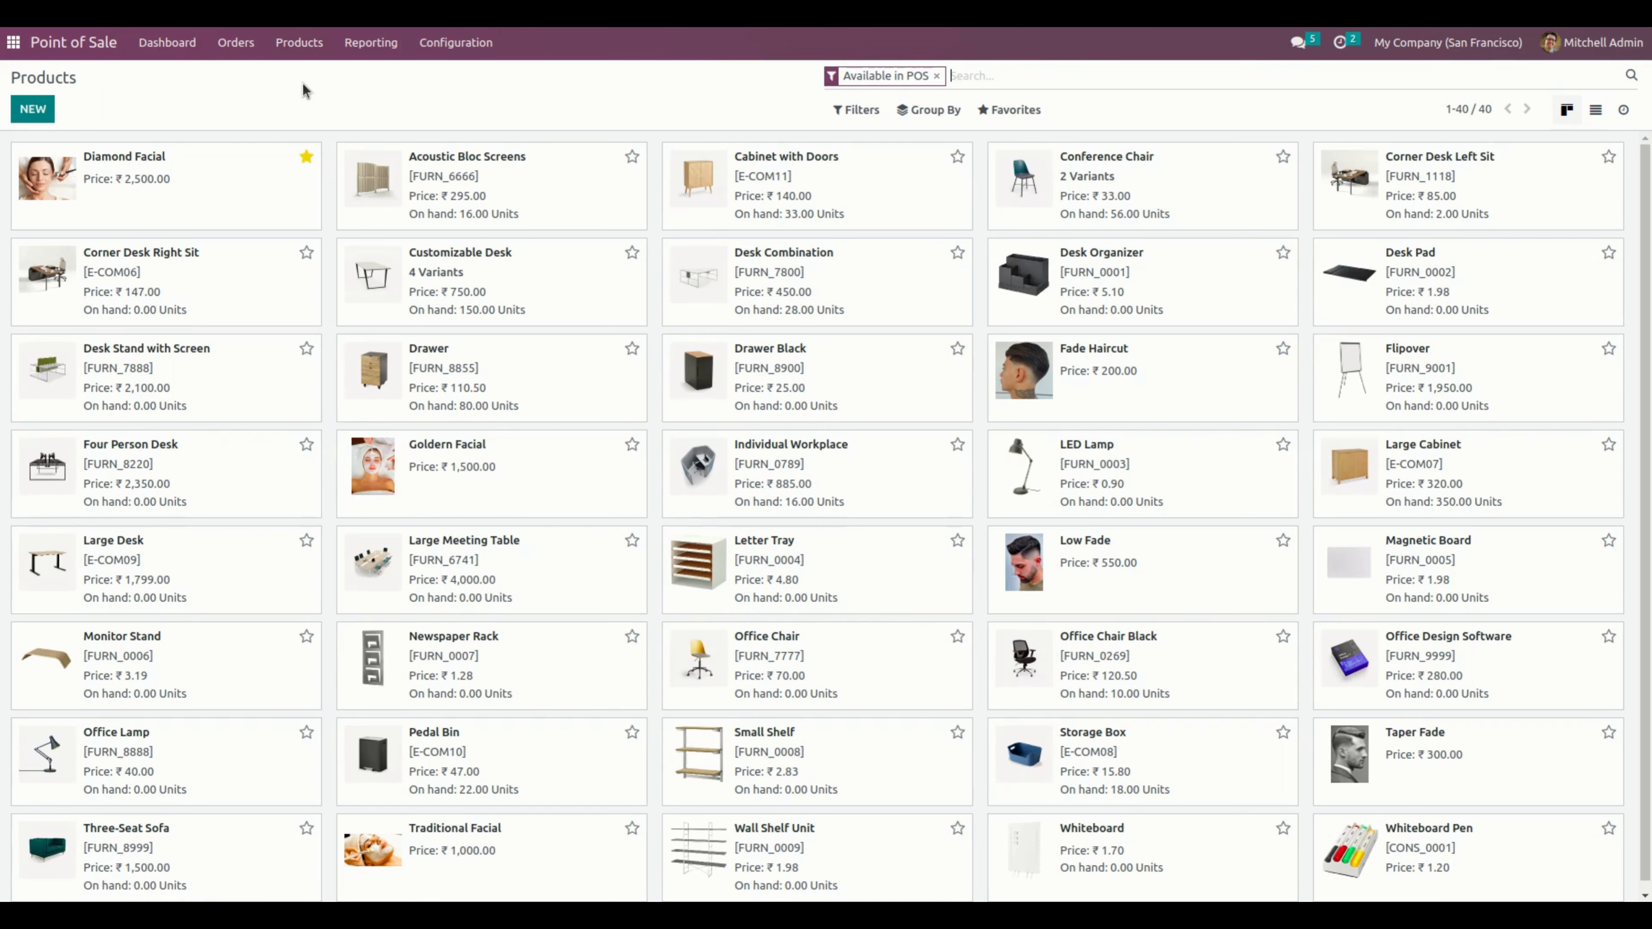
pyautogui.click(171, 169)
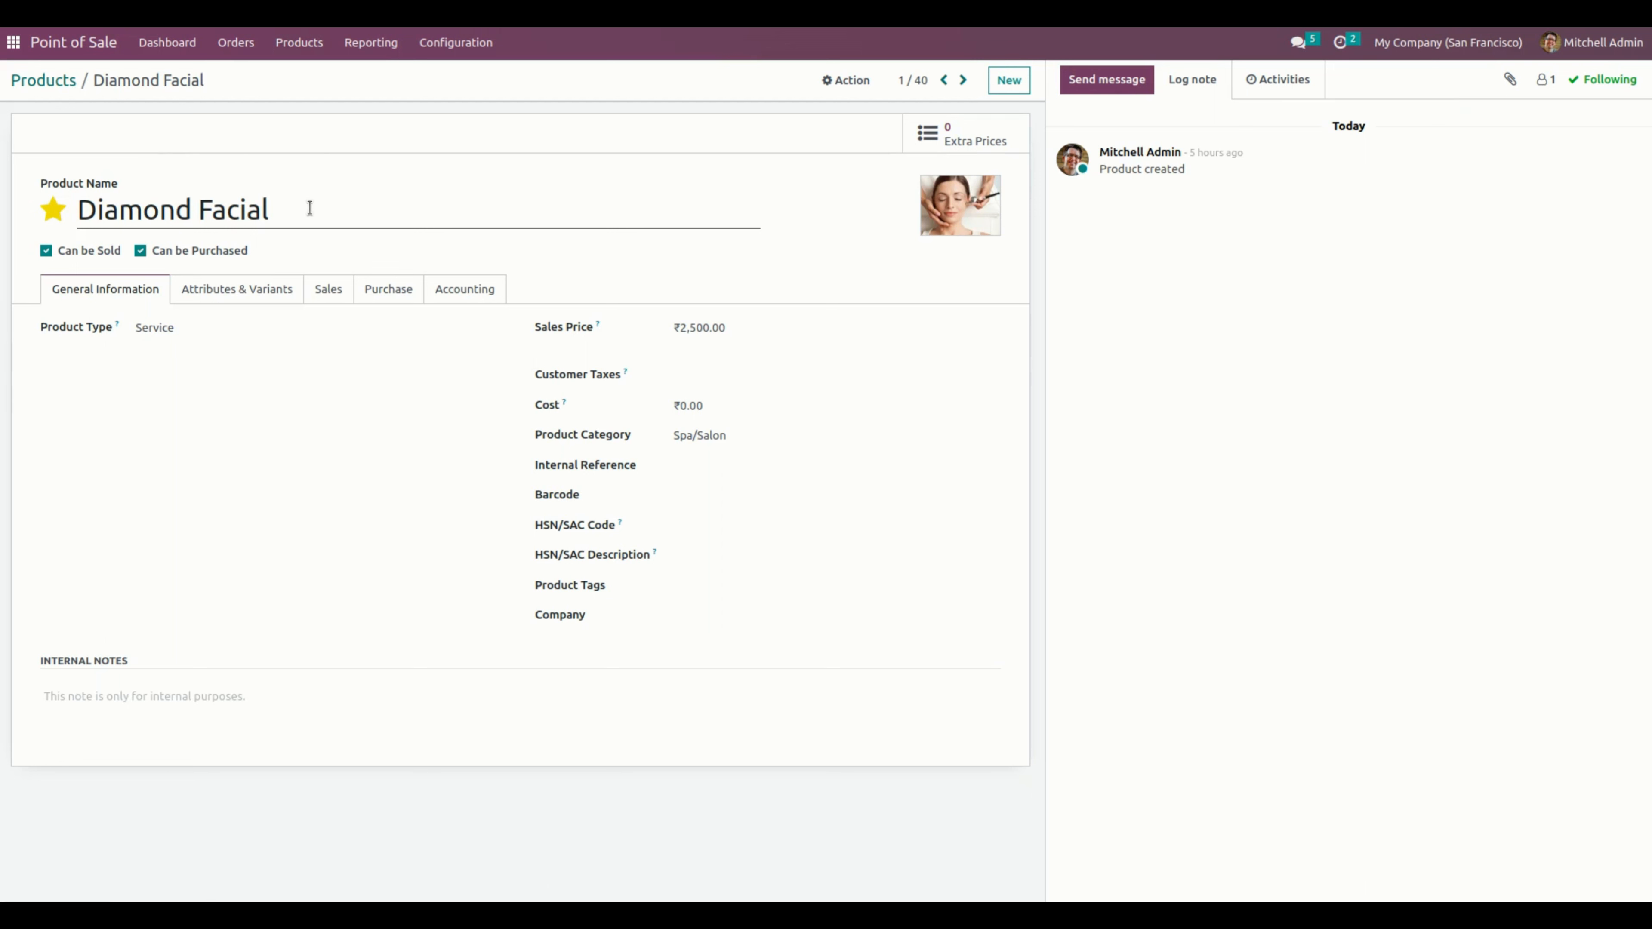
pyautogui.click(191, 332)
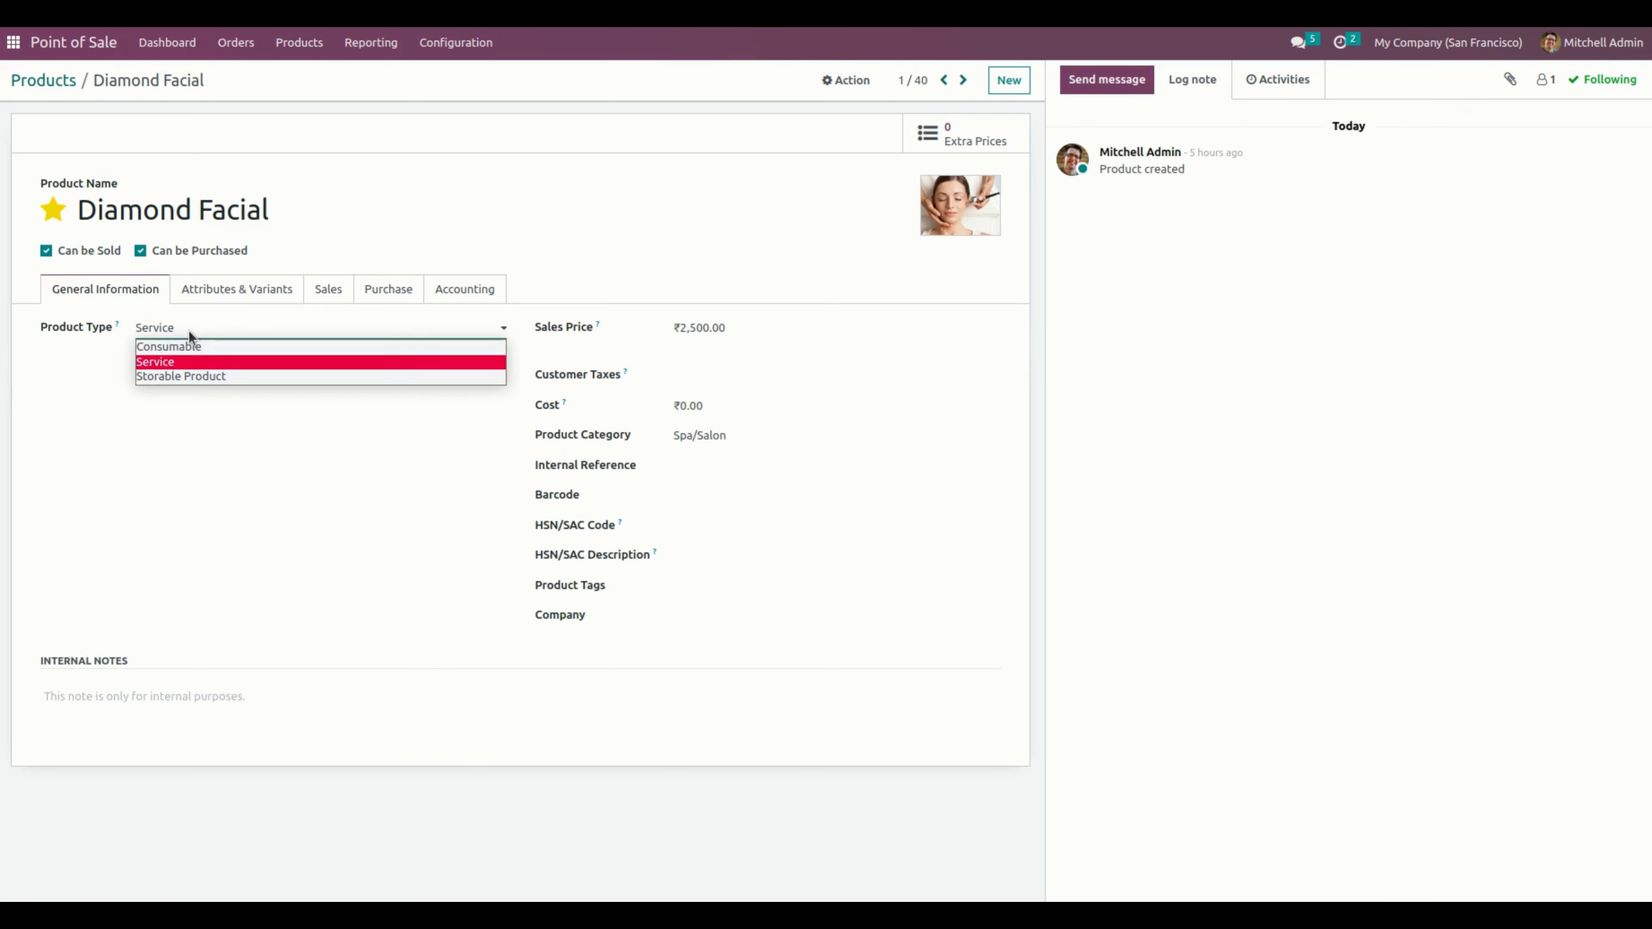
pyautogui.click(187, 361)
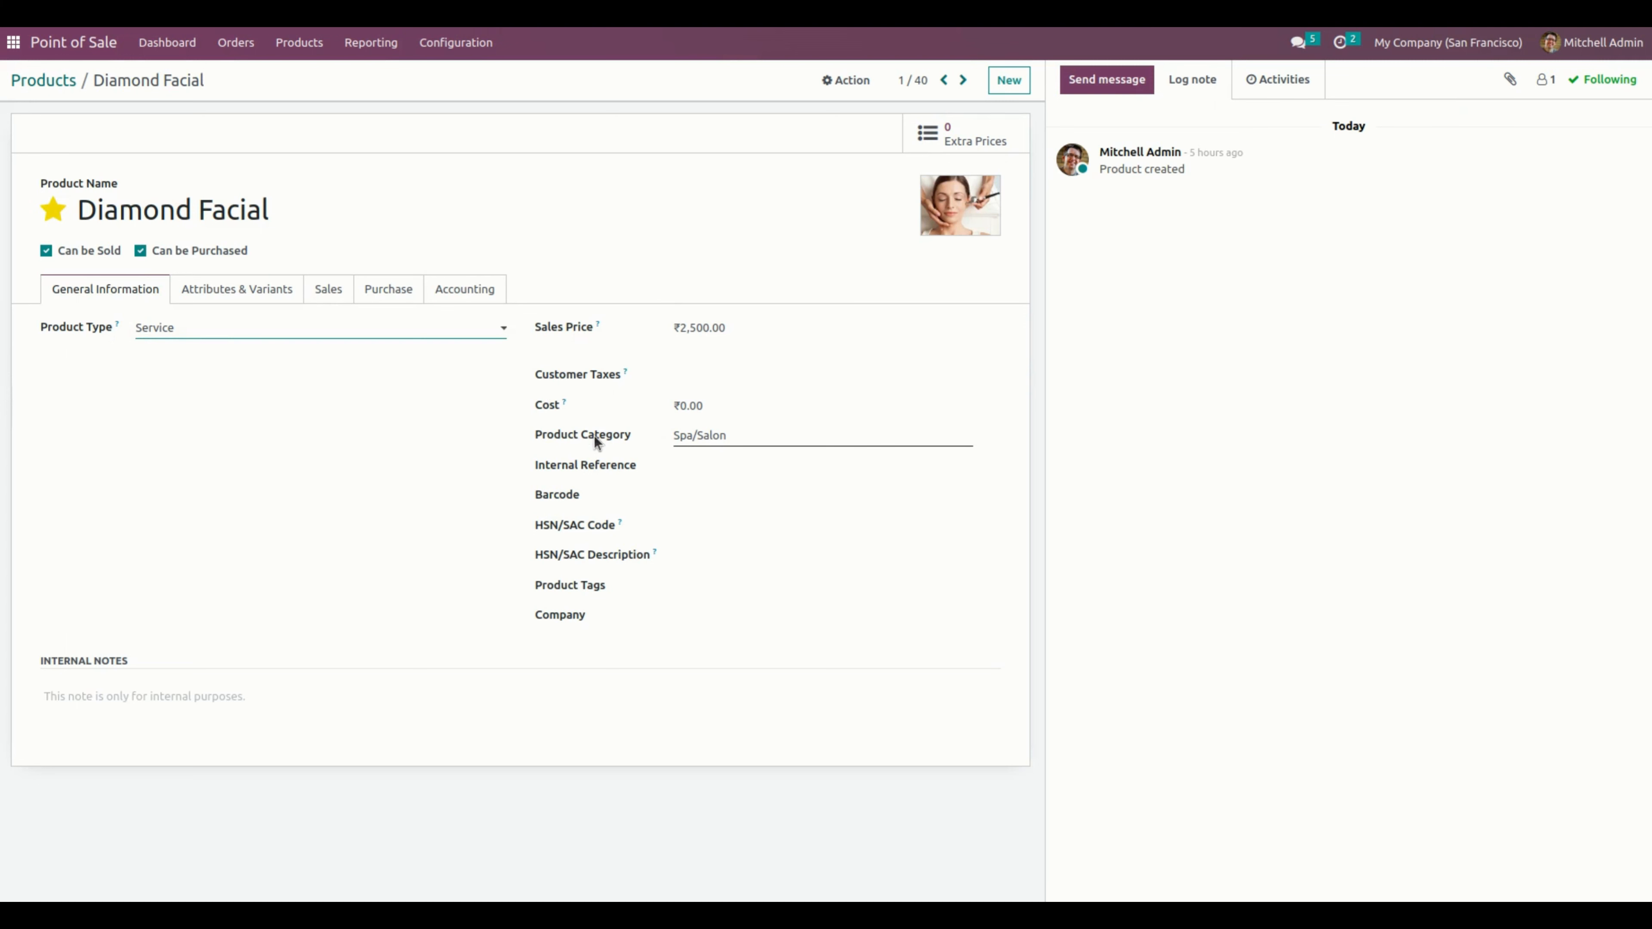
pyautogui.click(319, 301)
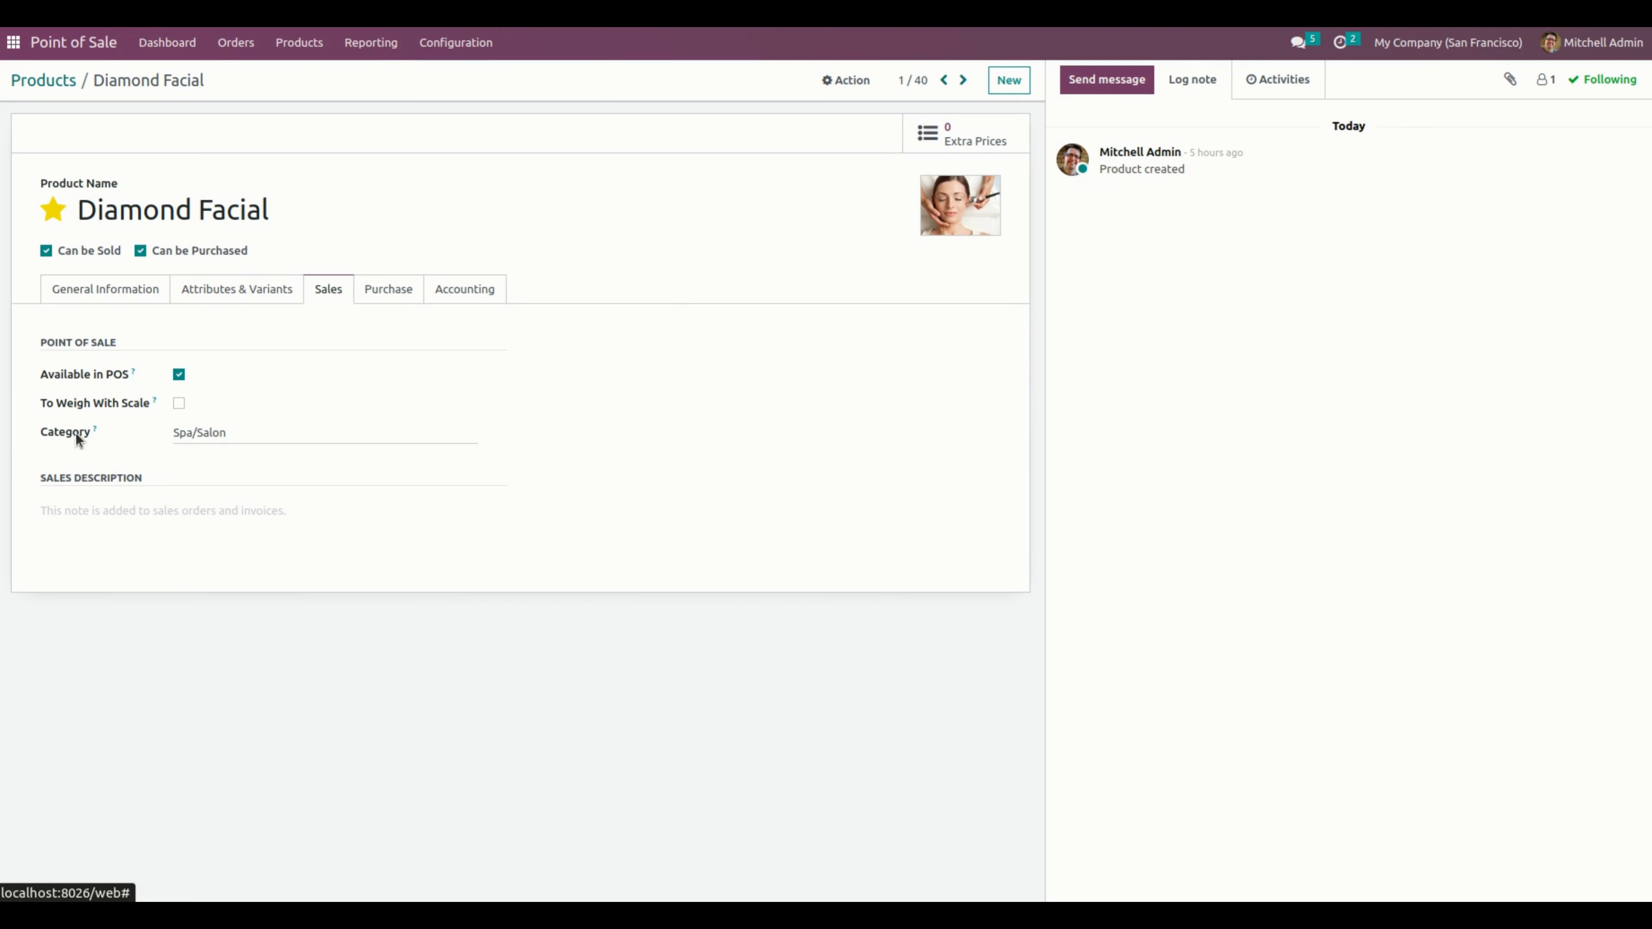
pyautogui.click(41, 82)
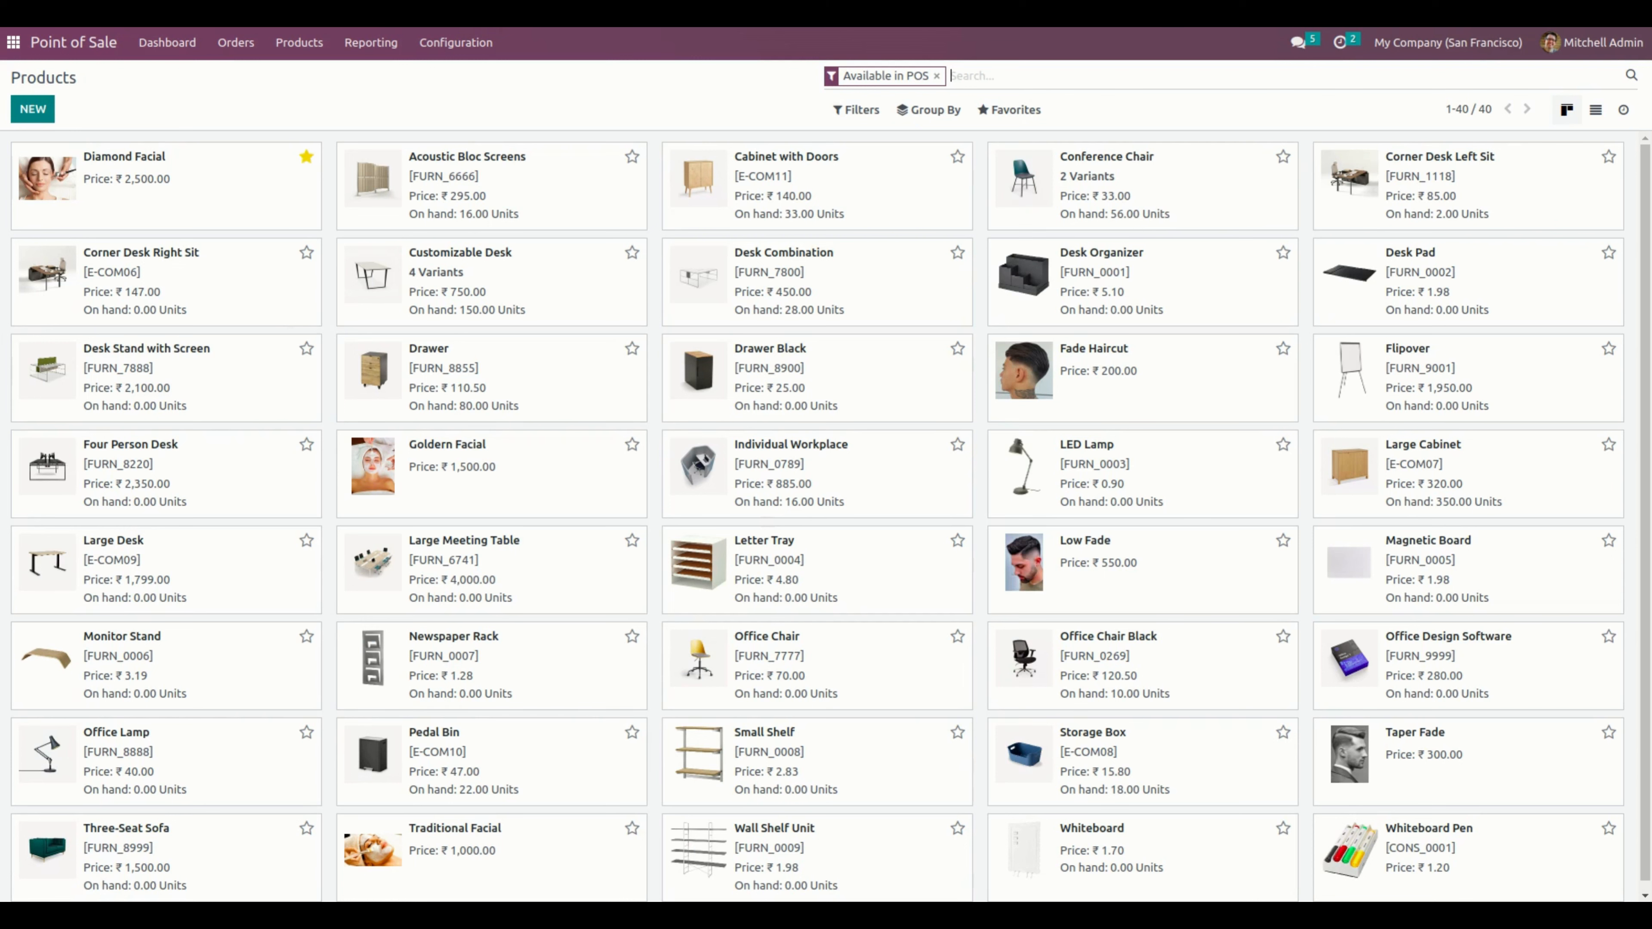
# Open the Morning Shift record among the configured shift times to examine its starting and ending times.
pyautogui.click(459, 45)
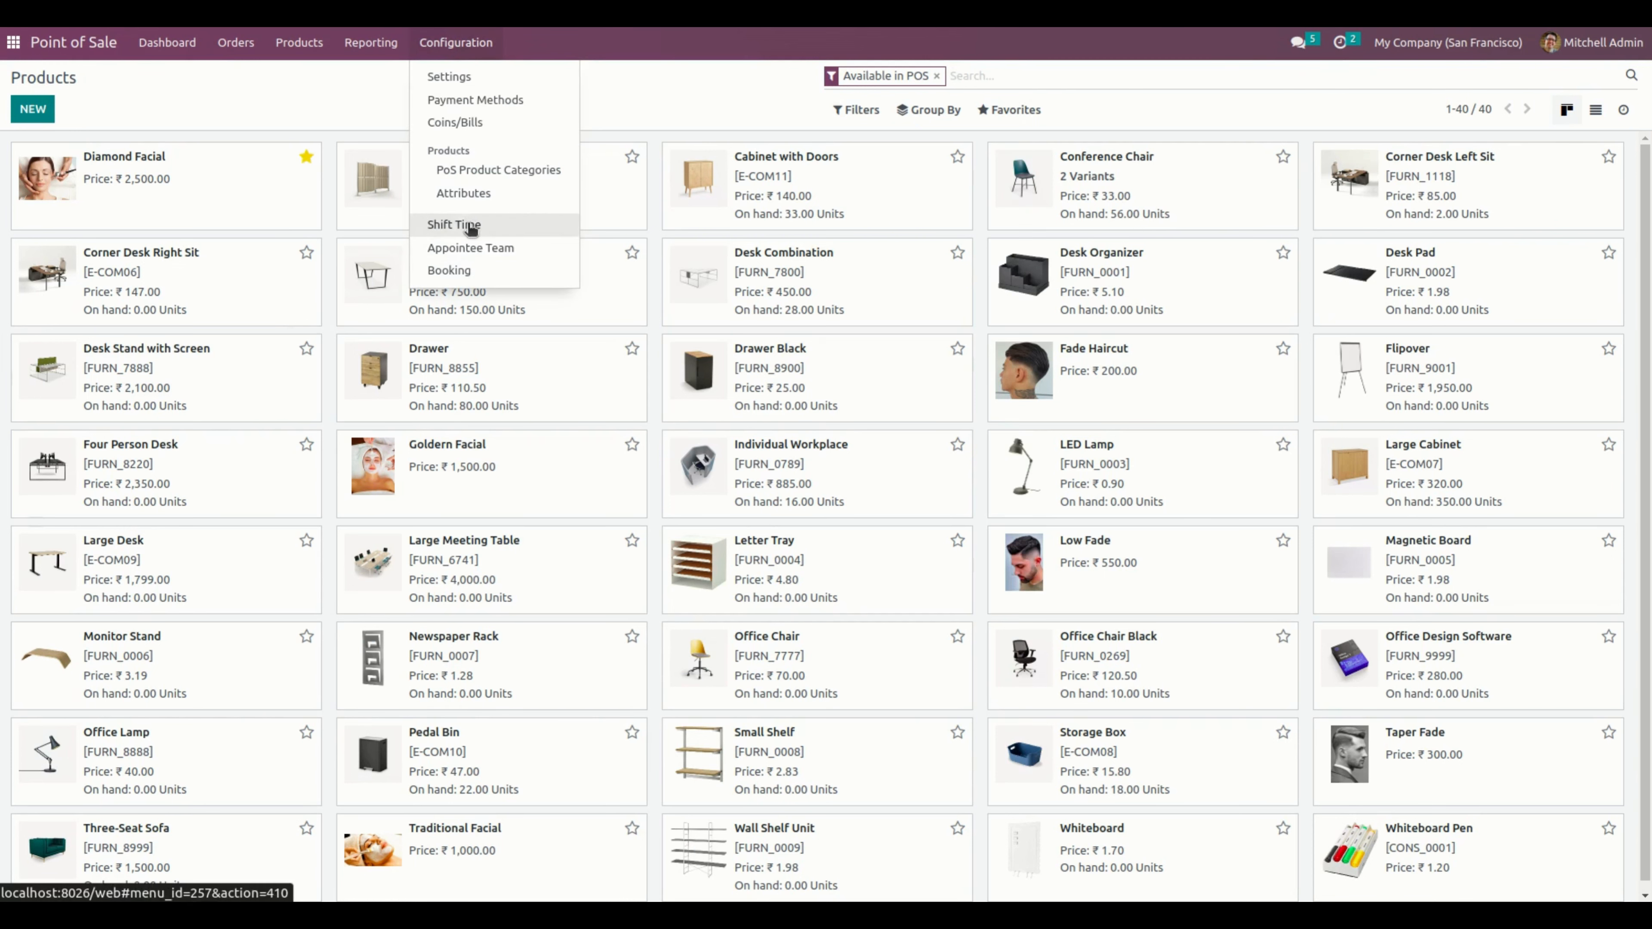
pyautogui.click(455, 224)
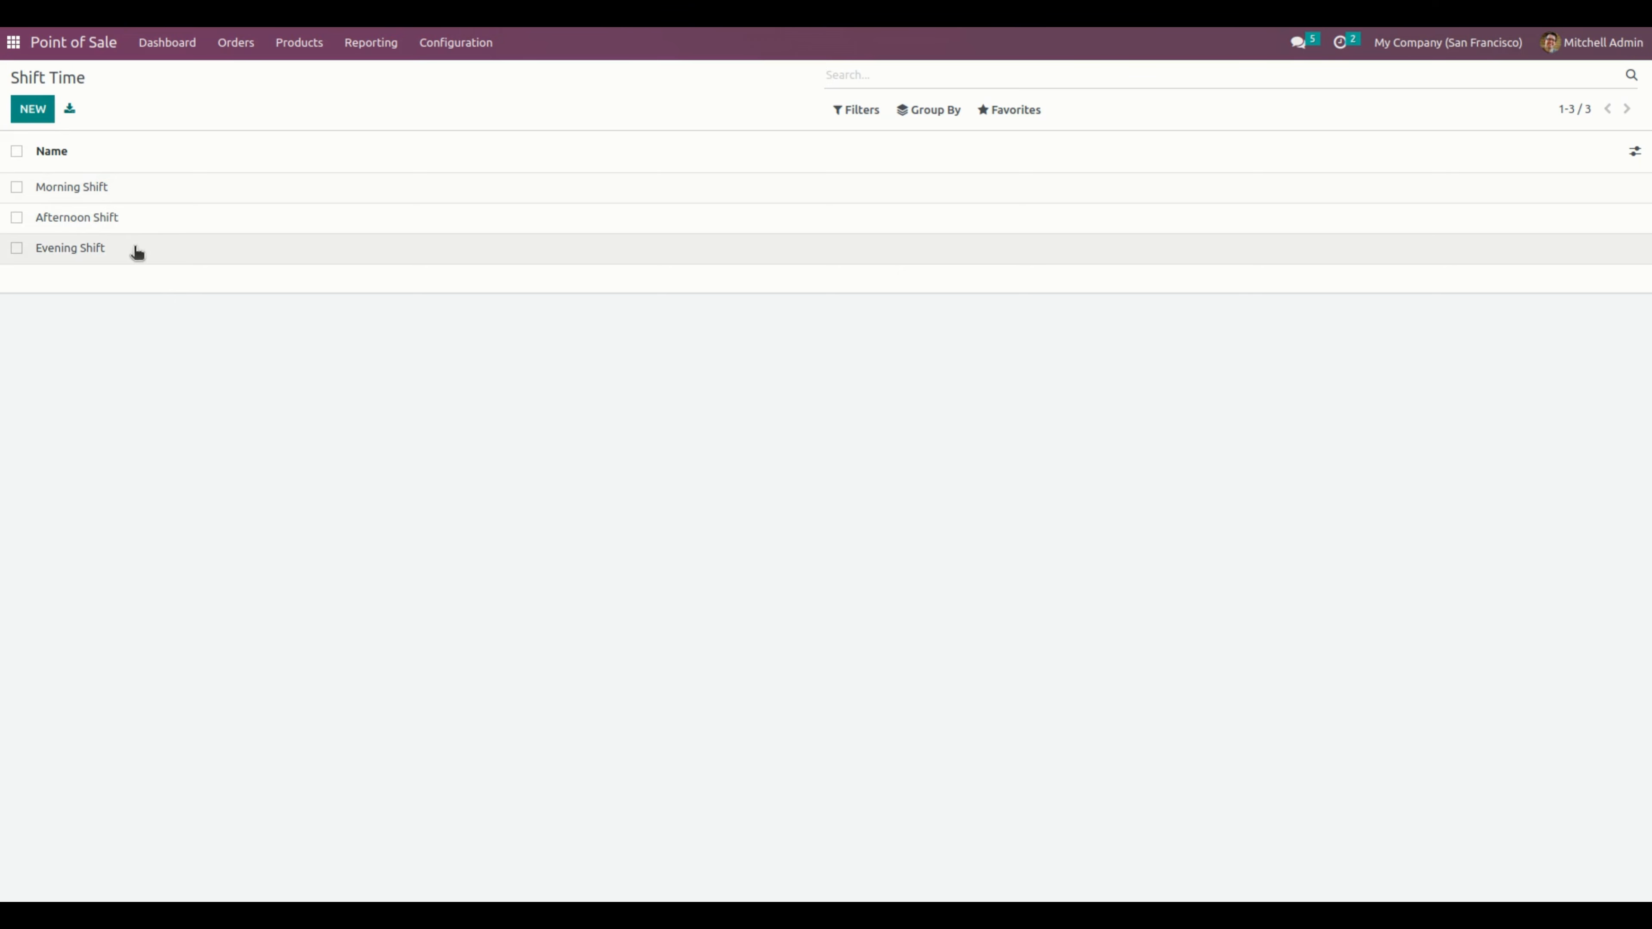
pyautogui.click(155, 189)
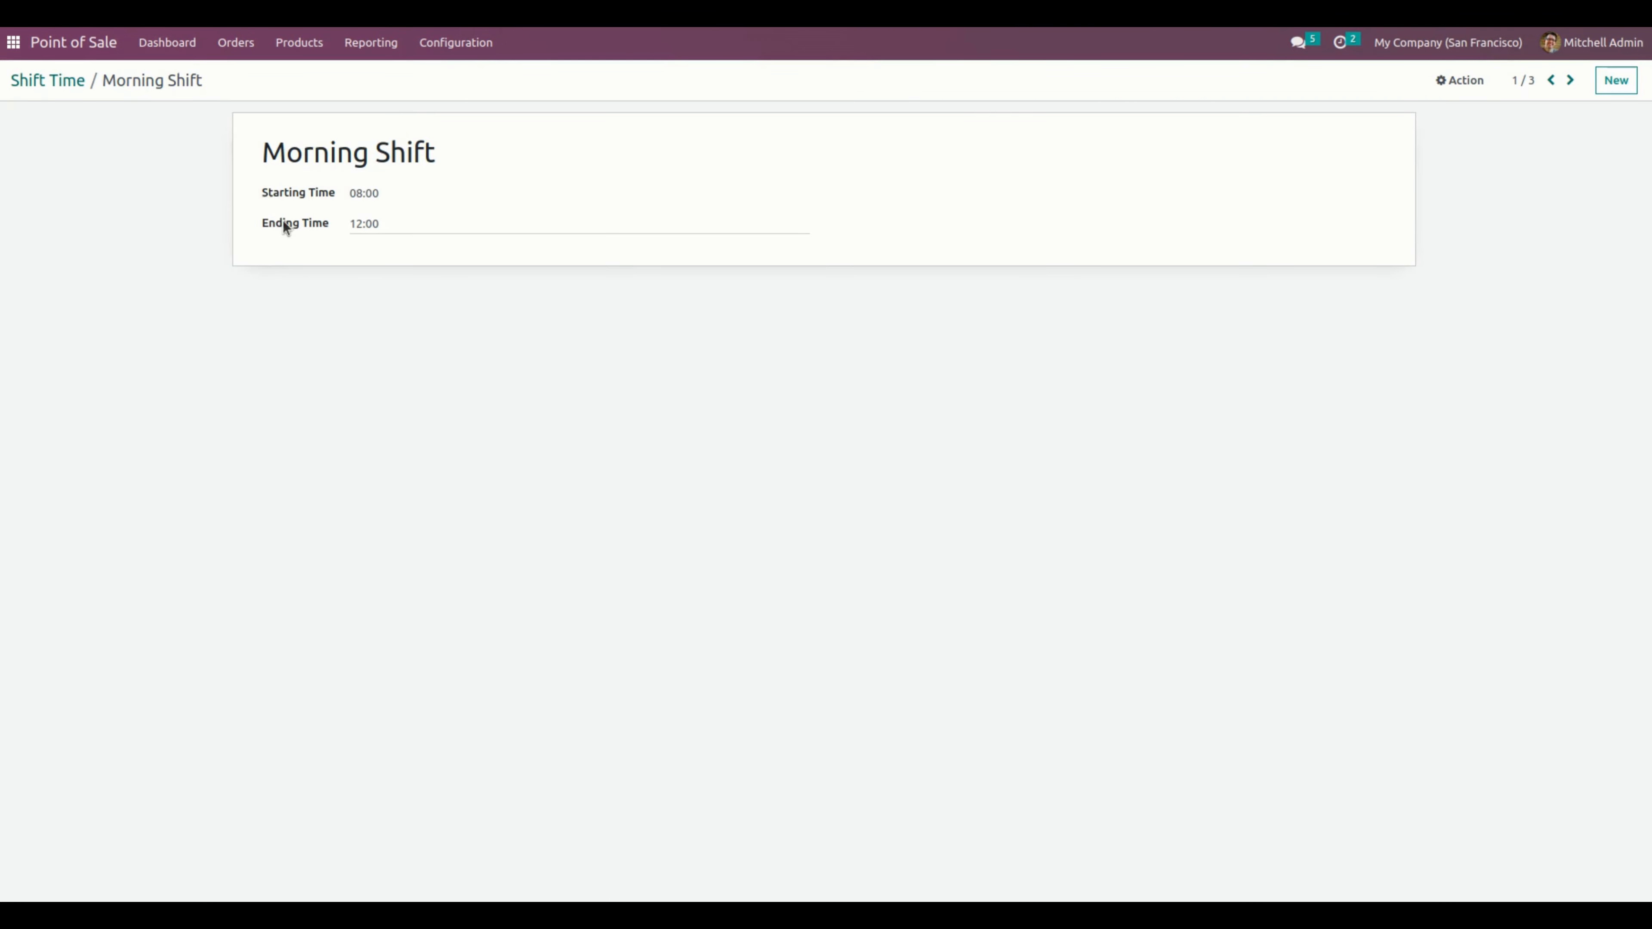
# Review the Facial Team appointee team's manager, time shift and members, including its linked department record.
pyautogui.click(462, 52)
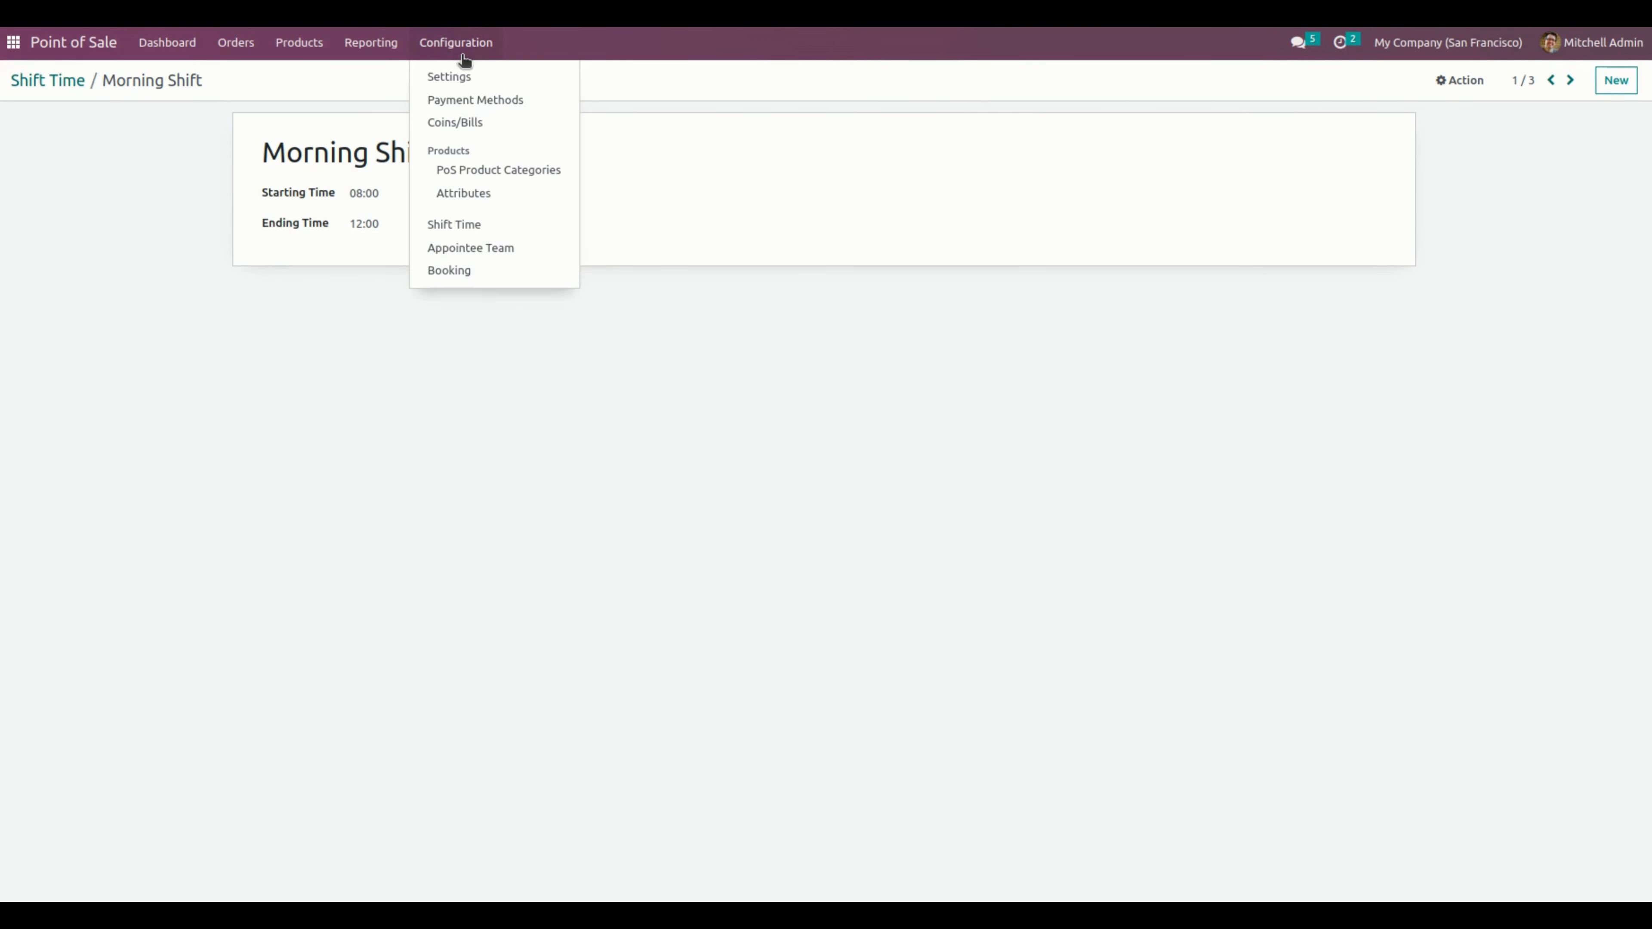
pyautogui.click(480, 259)
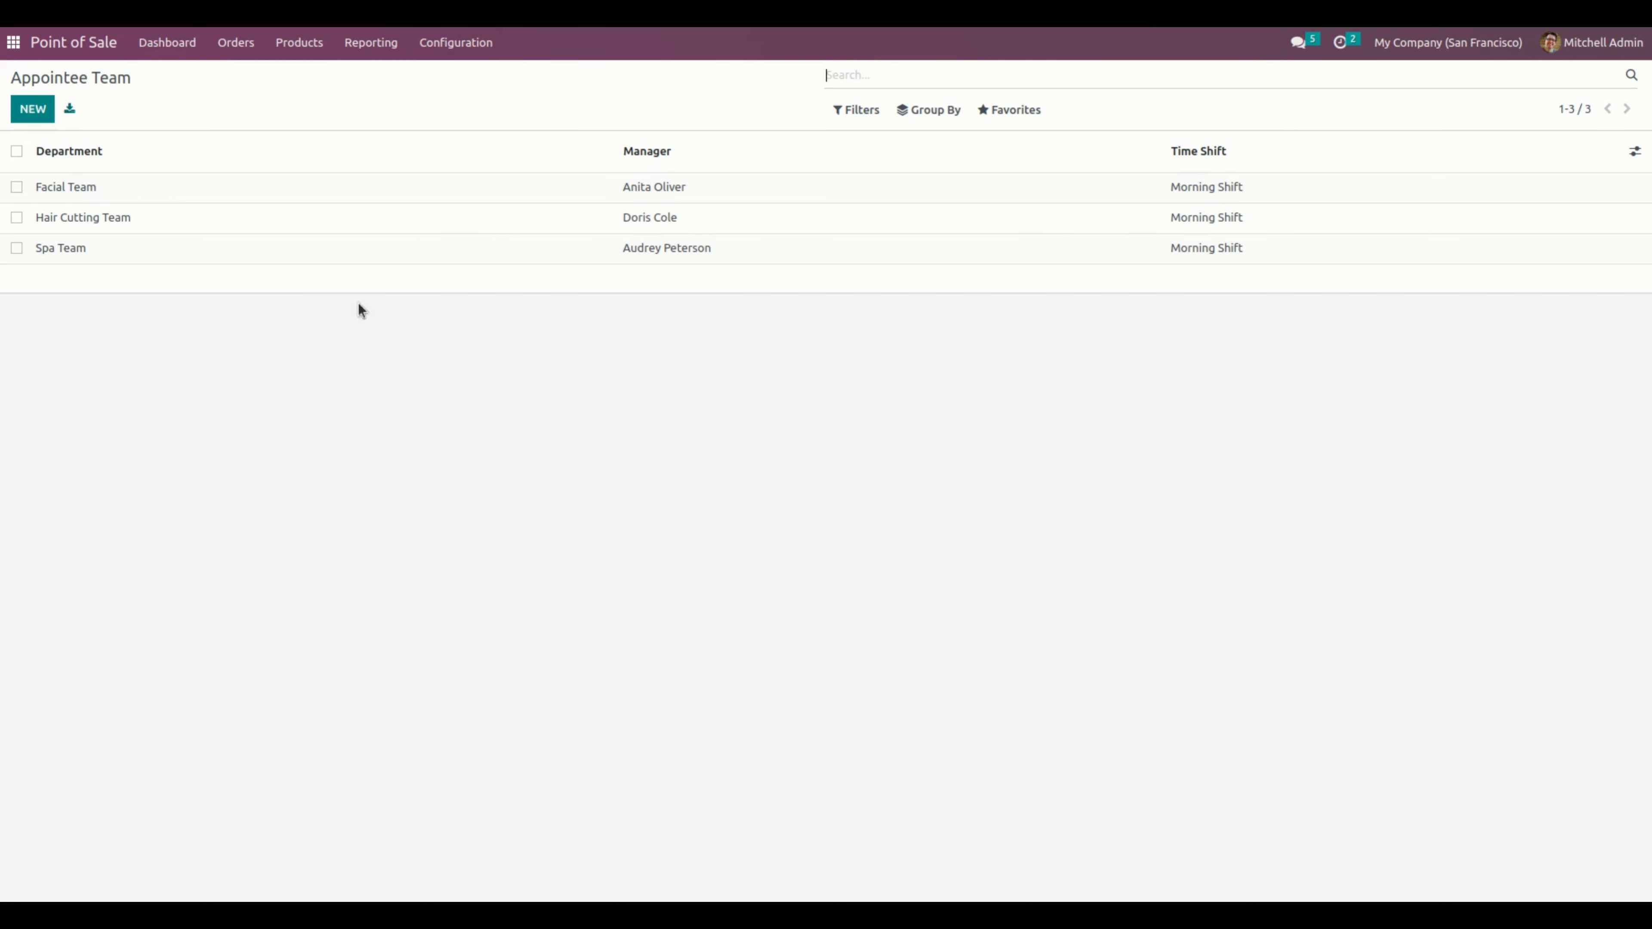
pyautogui.click(246, 197)
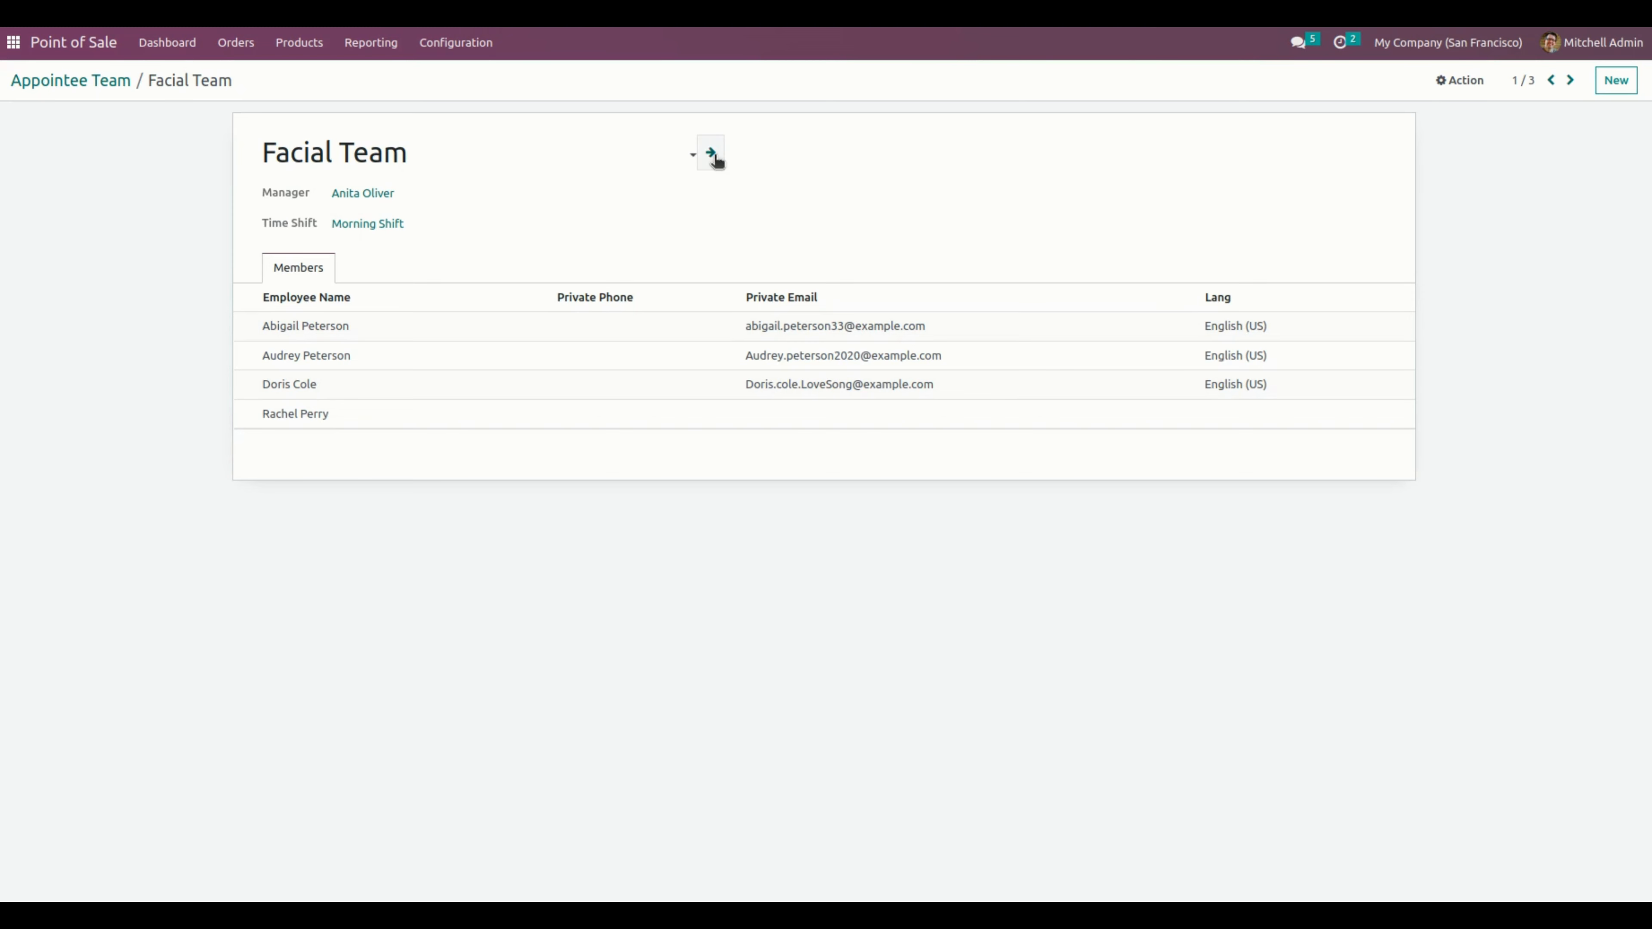
pyautogui.click(712, 154)
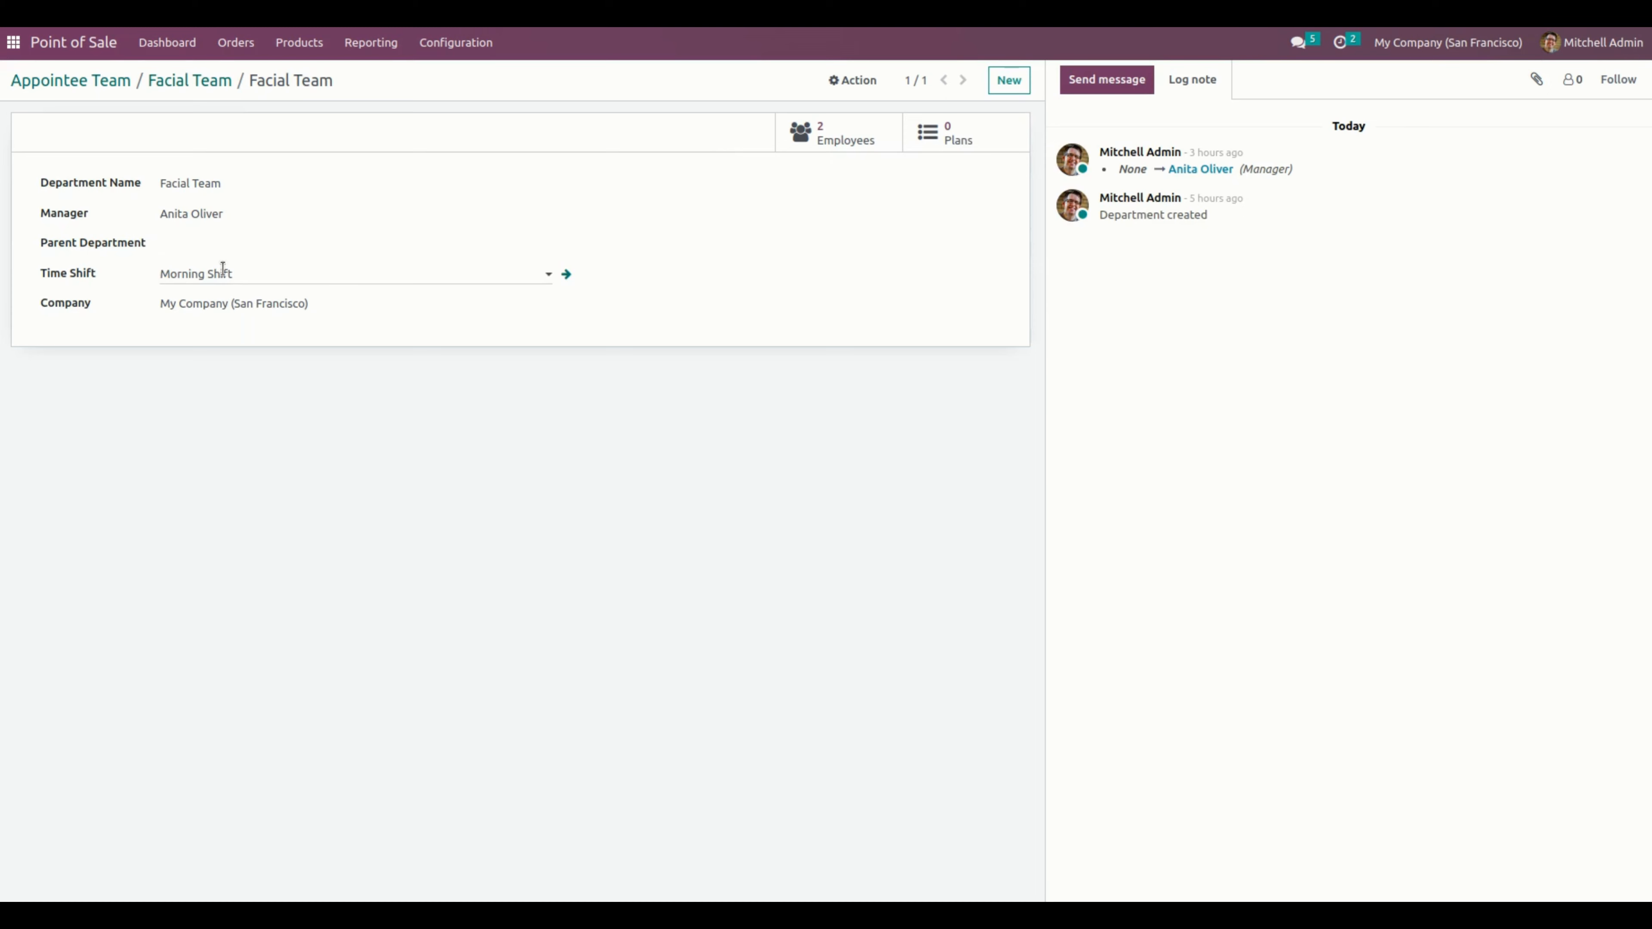
pyautogui.click(211, 80)
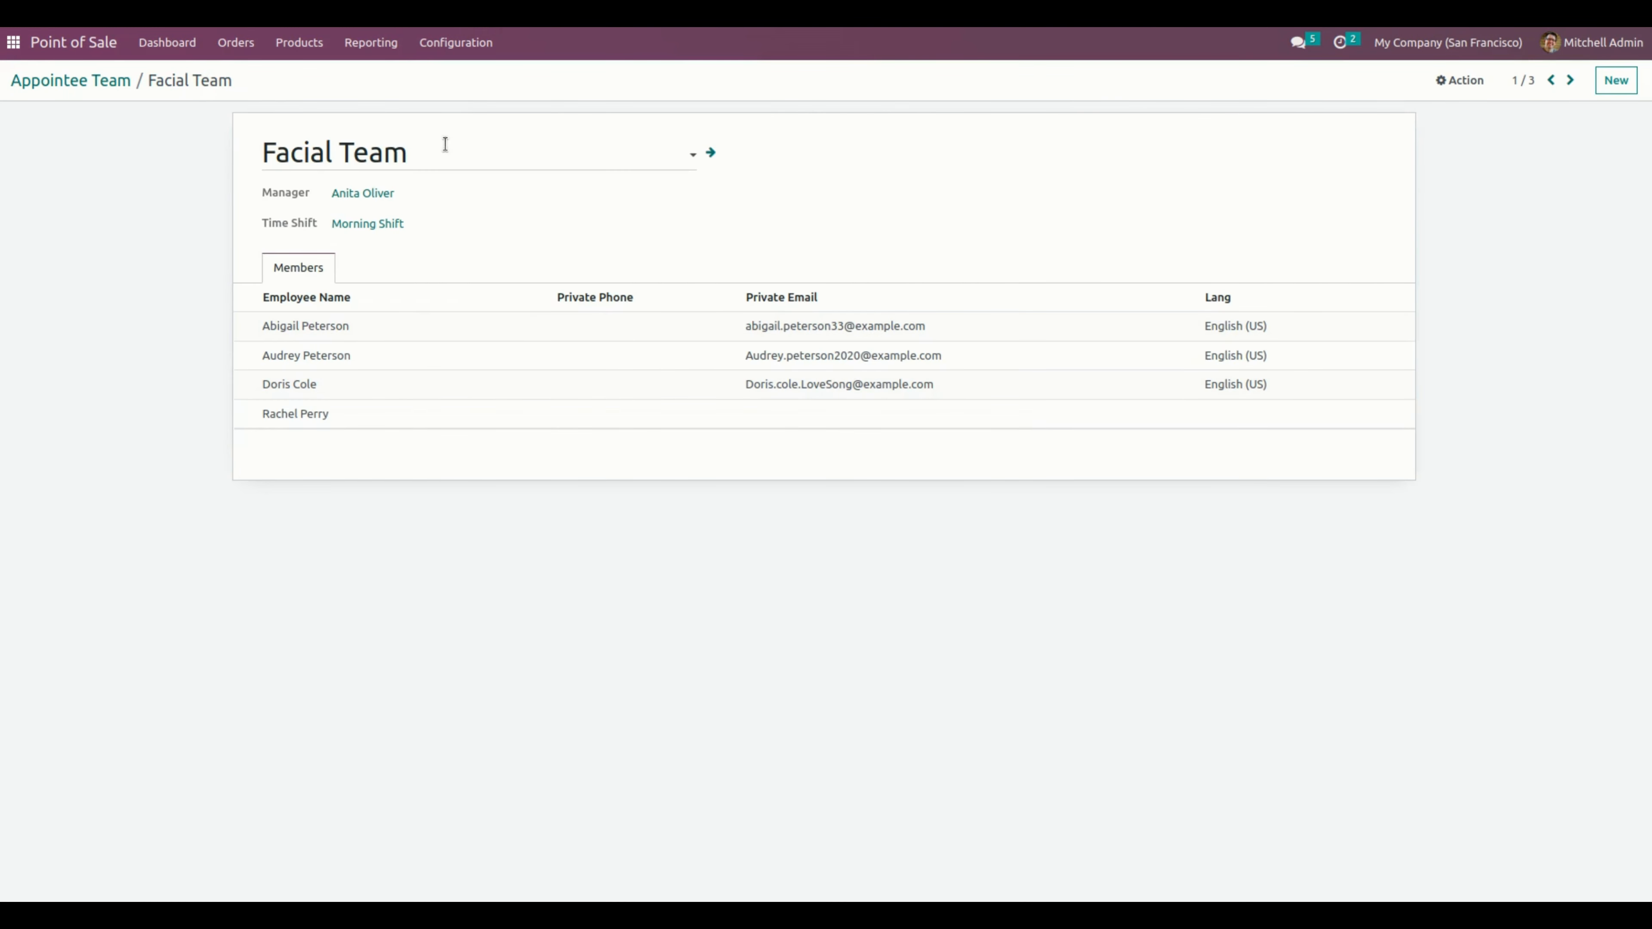
pyautogui.click(466, 154)
pyautogui.click(475, 228)
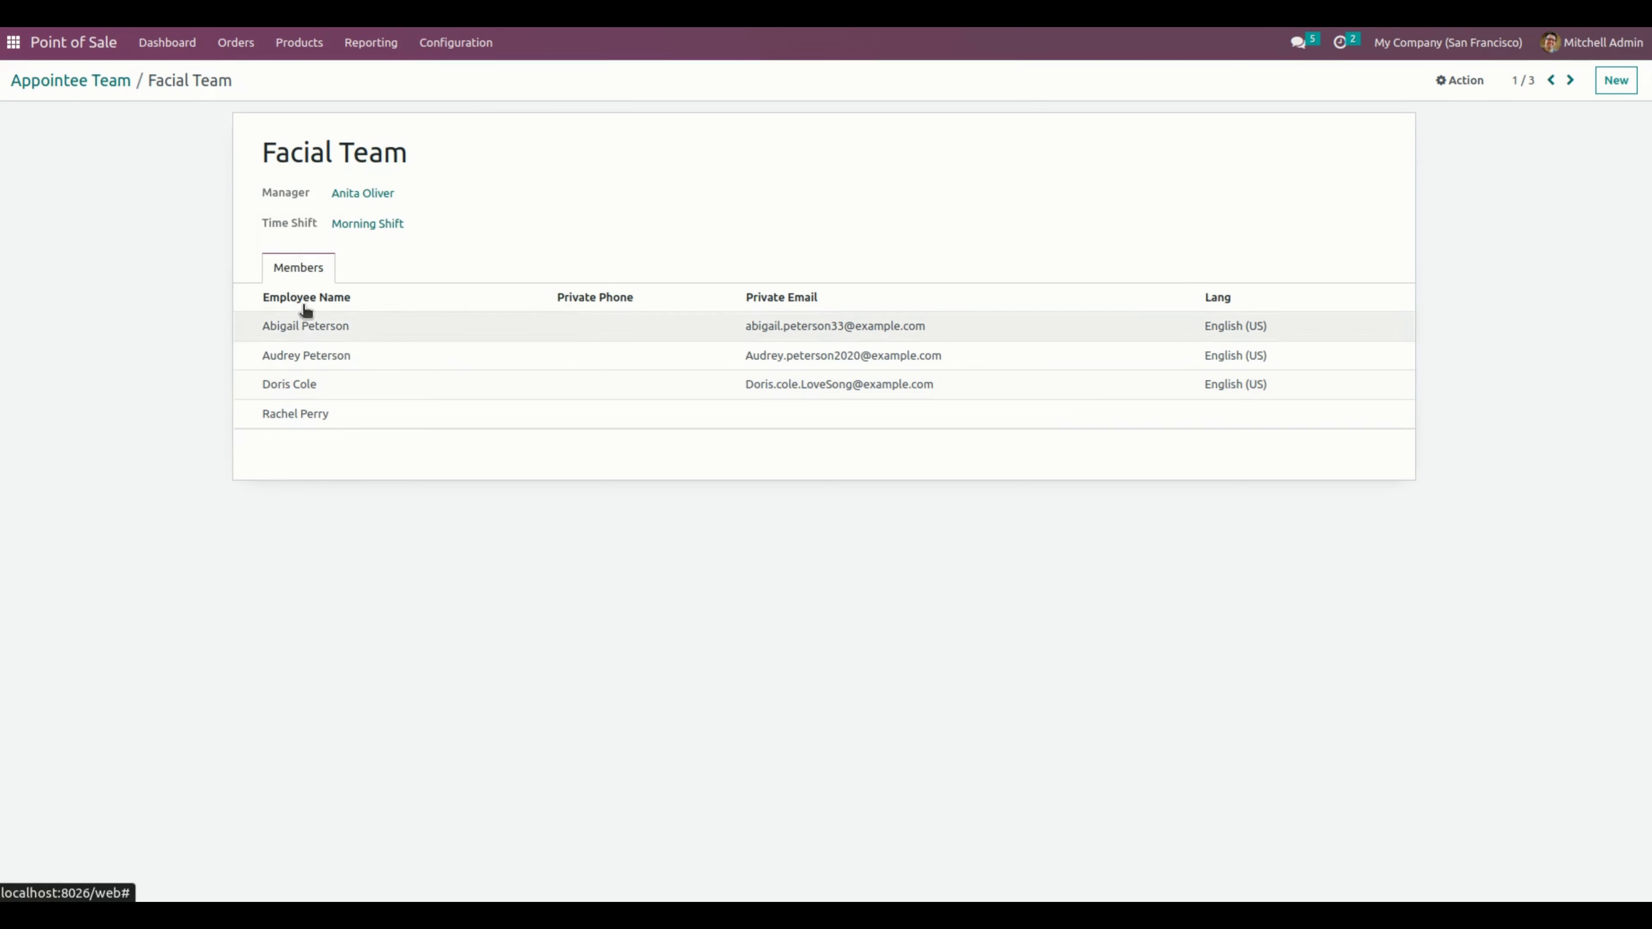
# Switch to the Employees app and open the first employee's record to examine the department and appointee team assignment.
pyautogui.click(12, 42)
pyautogui.click(1138, 199)
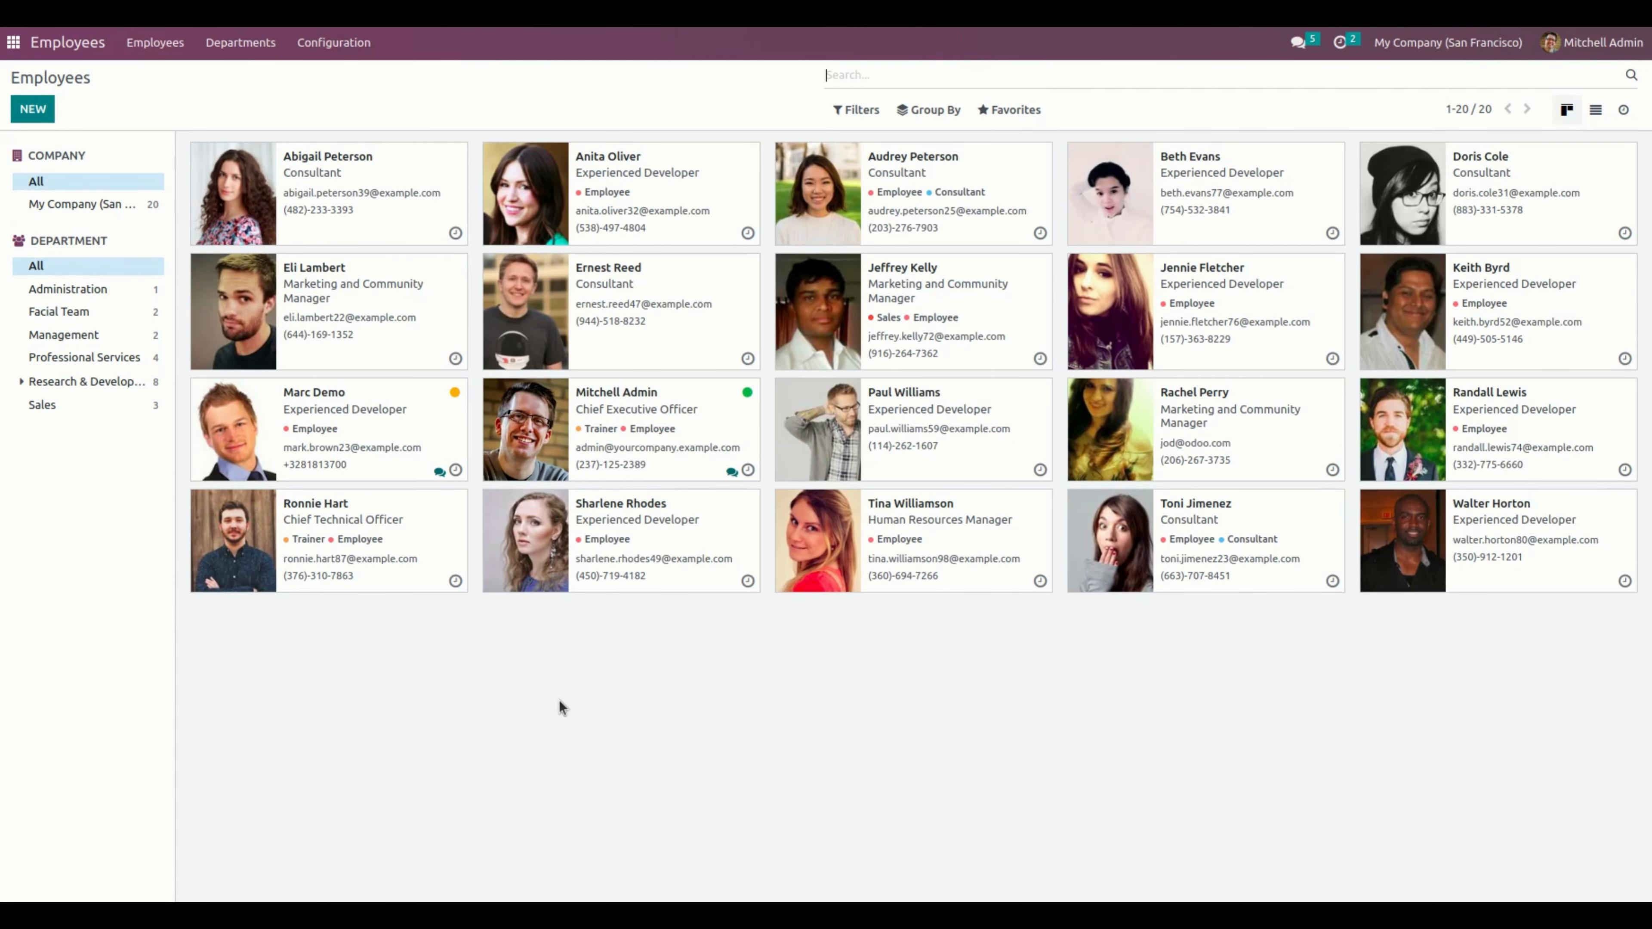
pyautogui.click(416, 164)
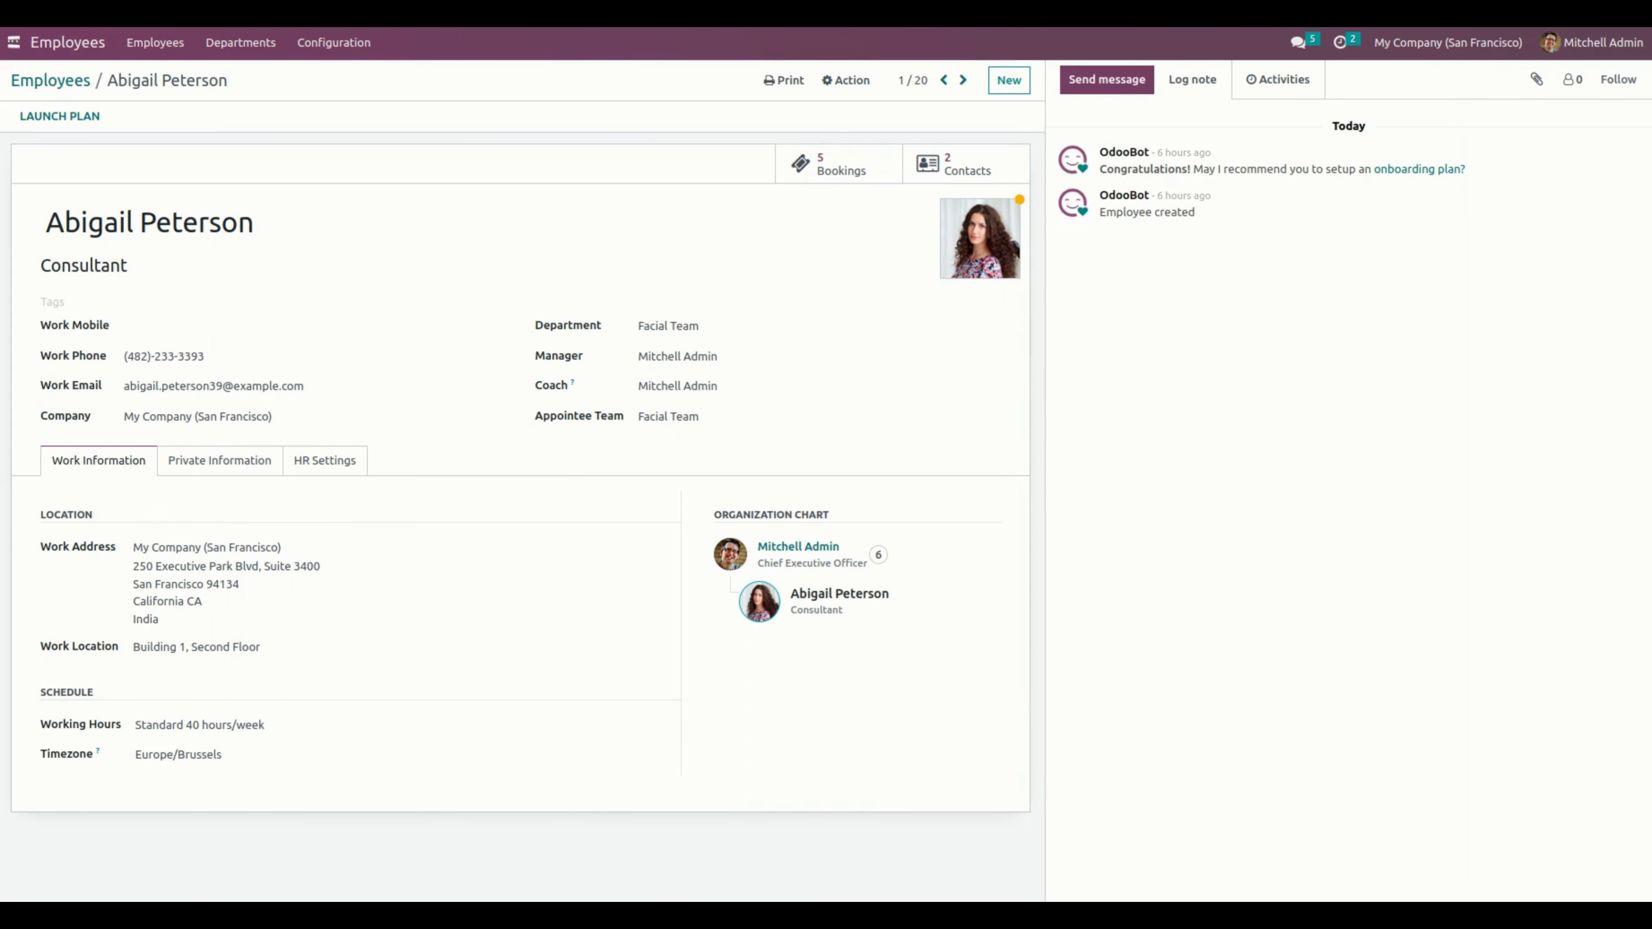
# Return to Point of Sale and reopen the Facial Team appointee record to check its member list.
pyautogui.click(13, 42)
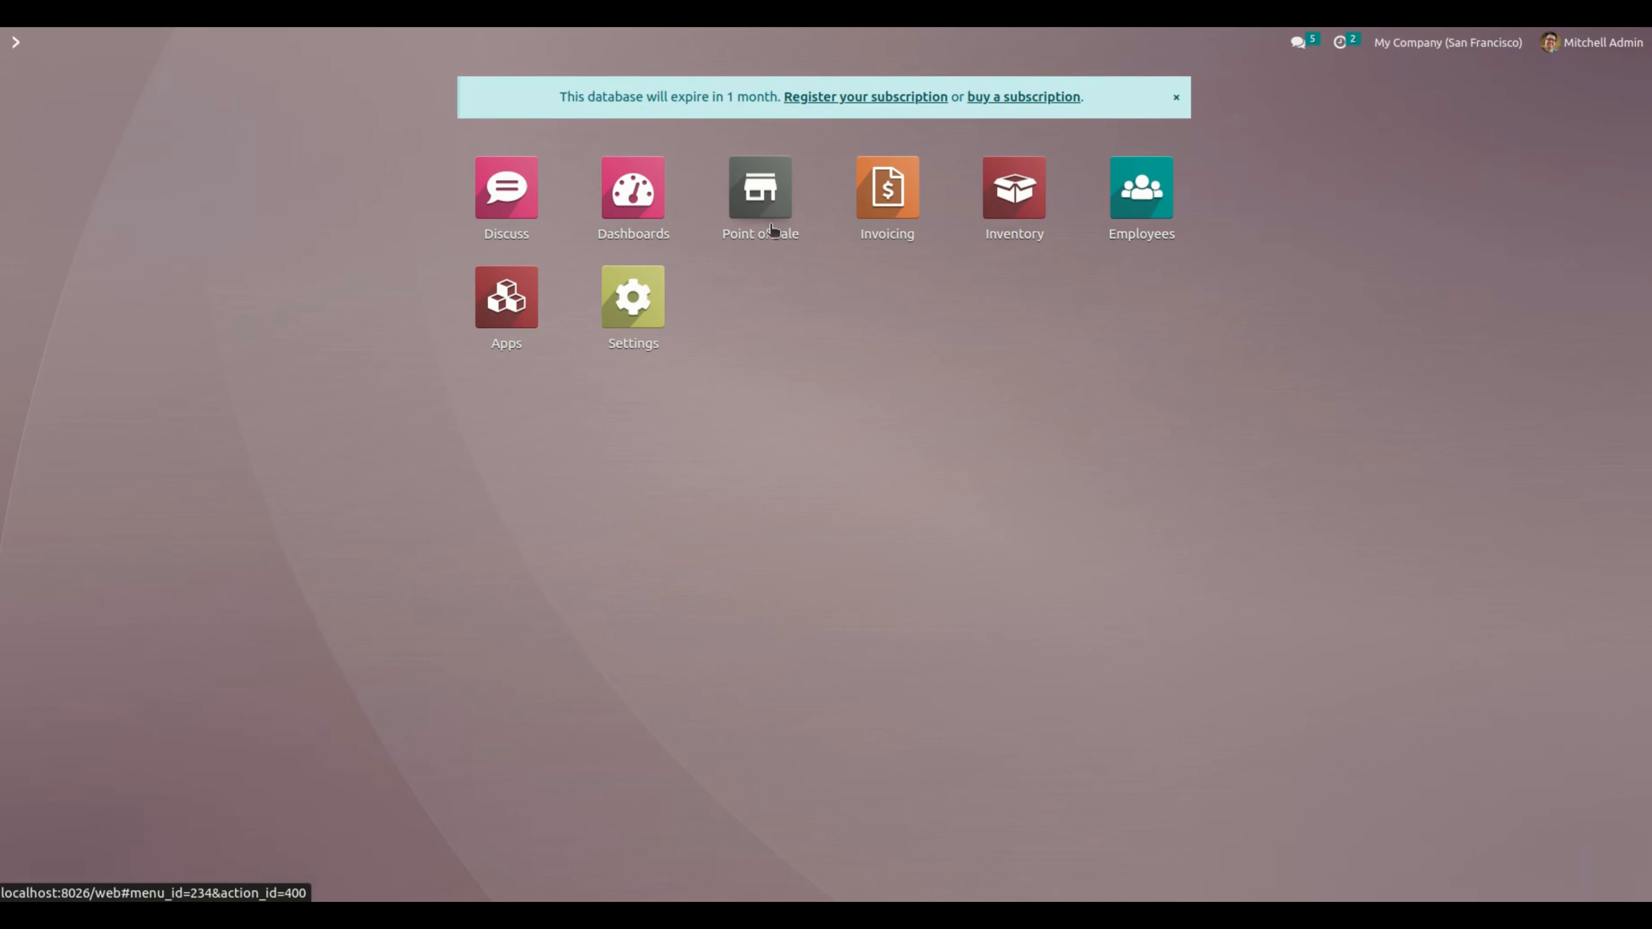
pyautogui.click(755, 216)
pyautogui.click(474, 51)
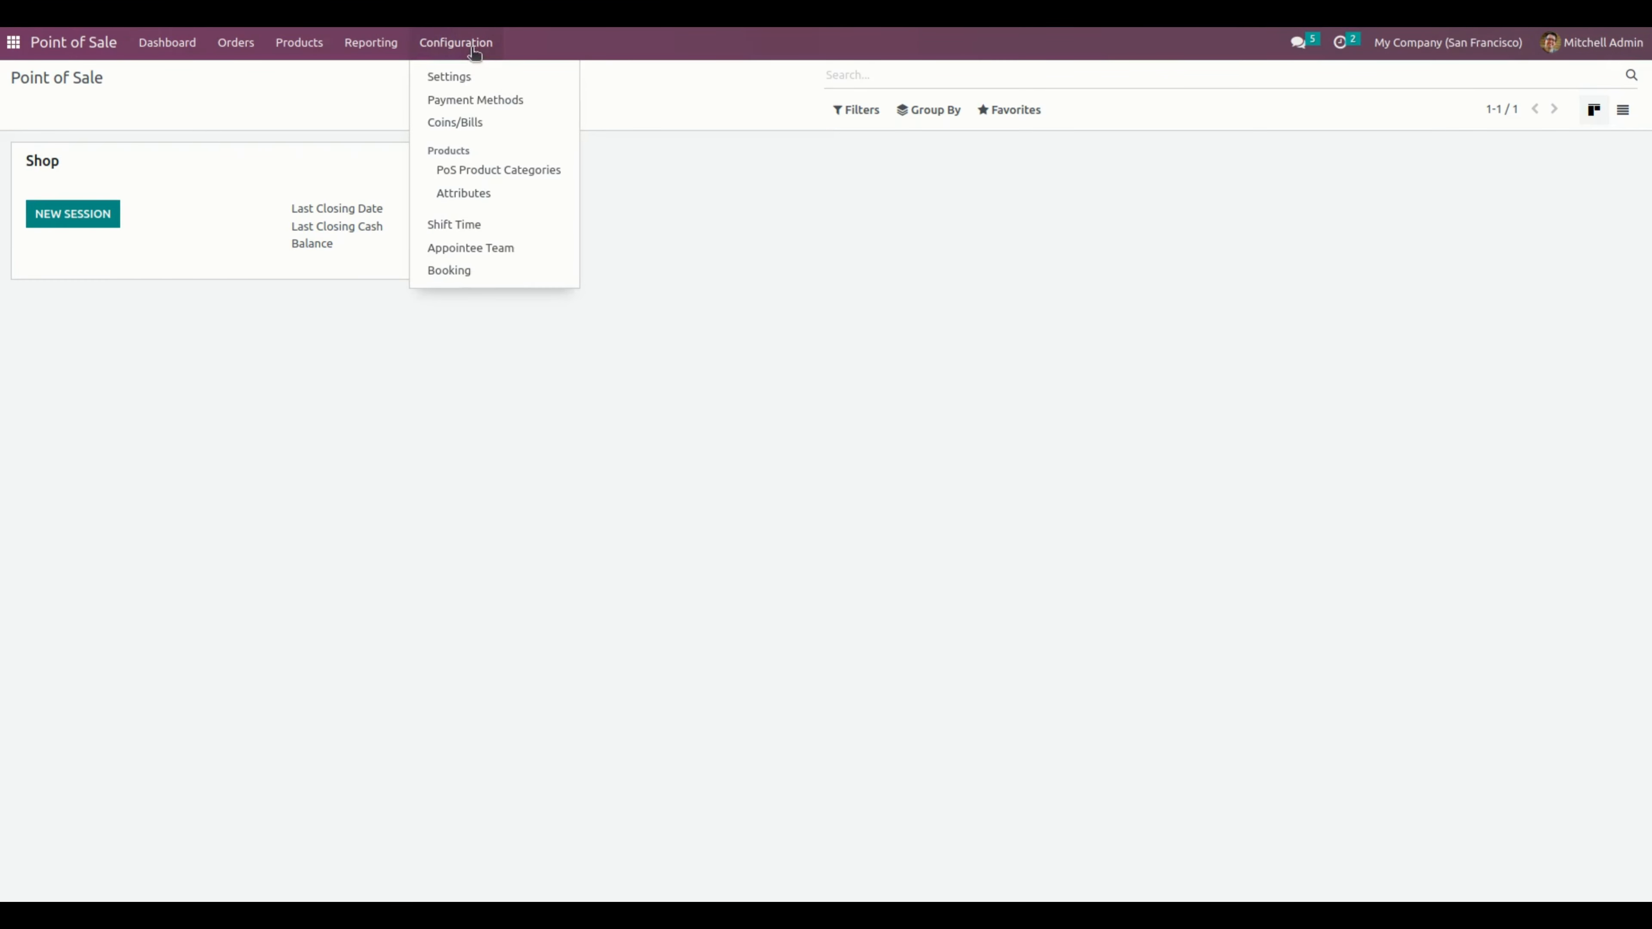
pyautogui.click(483, 248)
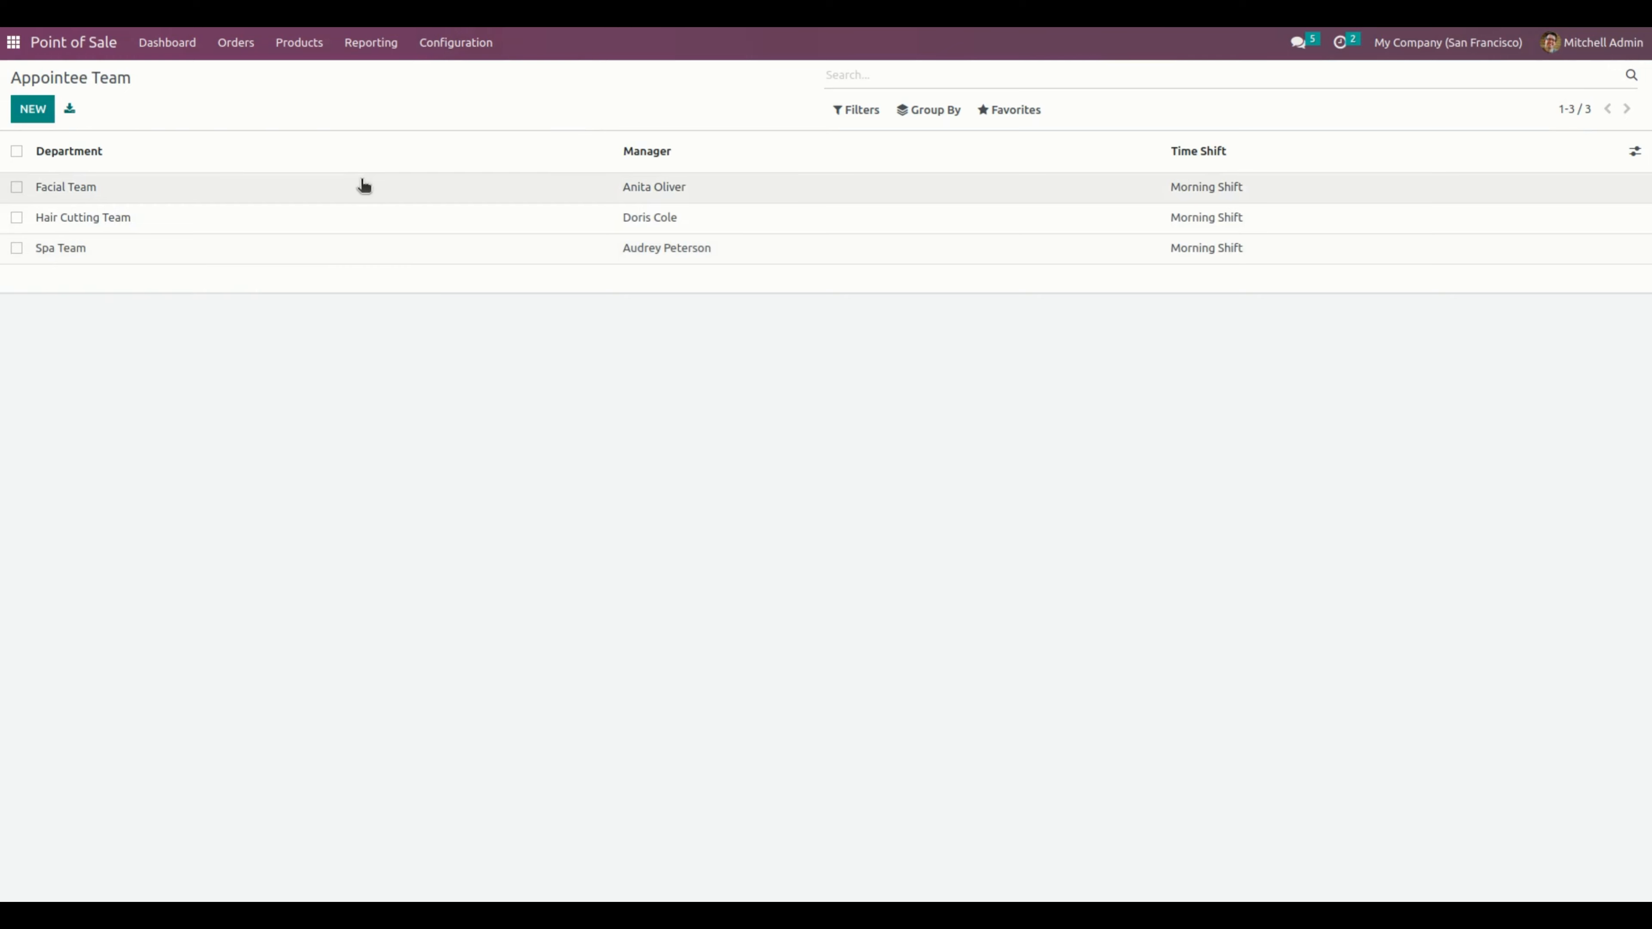
pyautogui.click(364, 186)
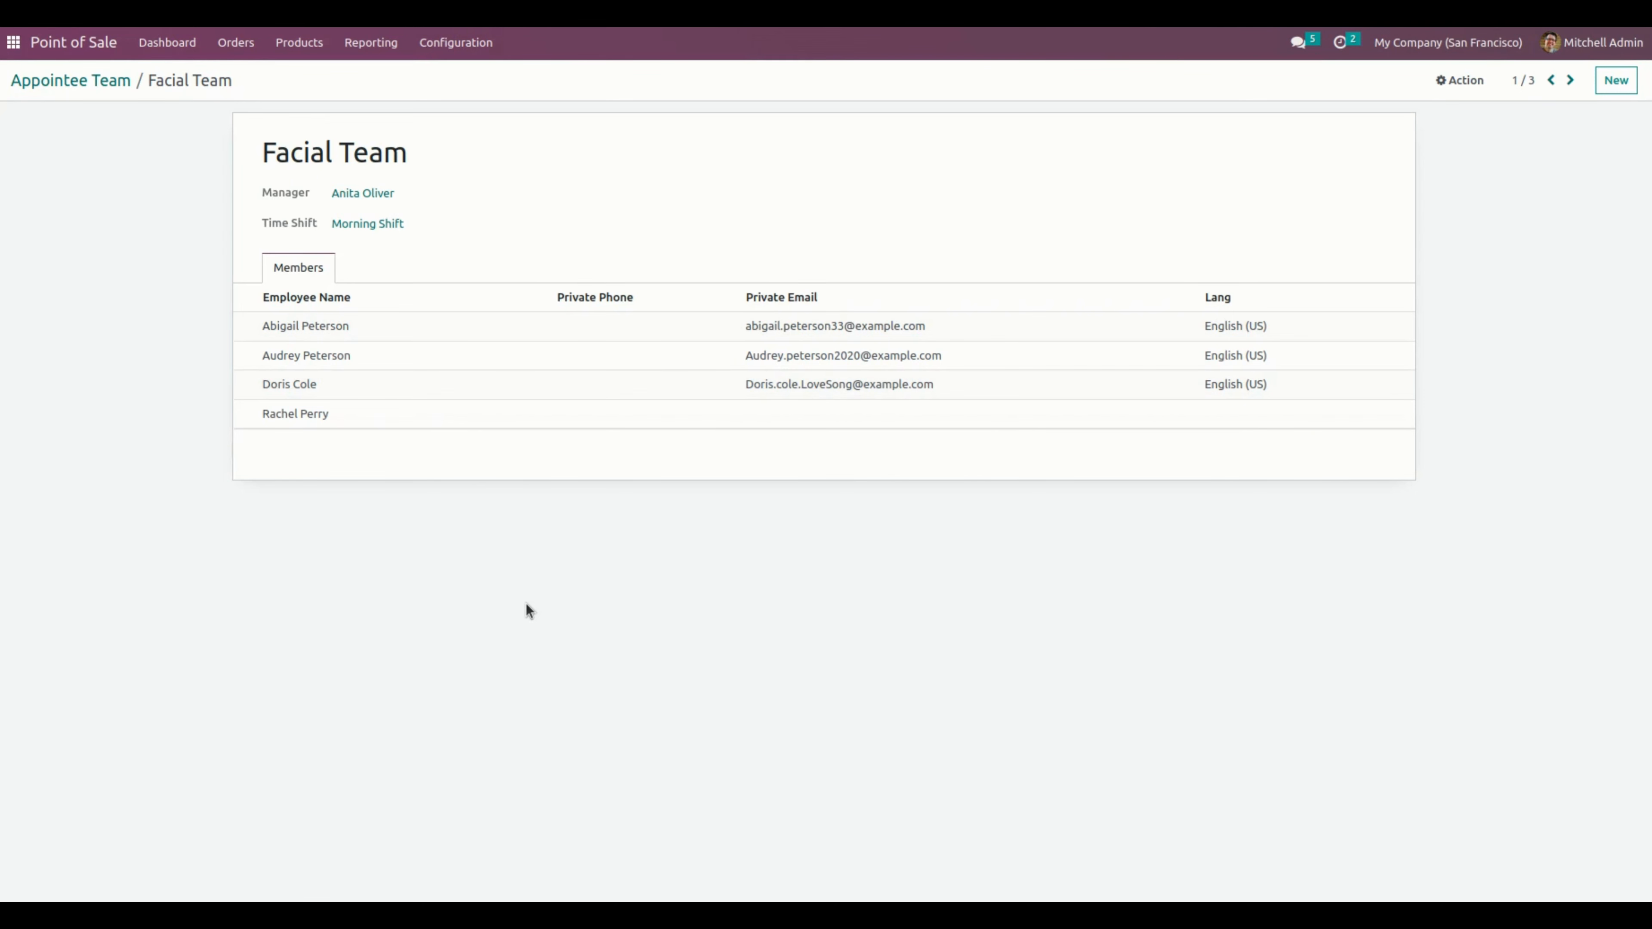
# Open the Point of Sale settings, and start the shop's session with an opening cash of 0.
pyautogui.click(442, 52)
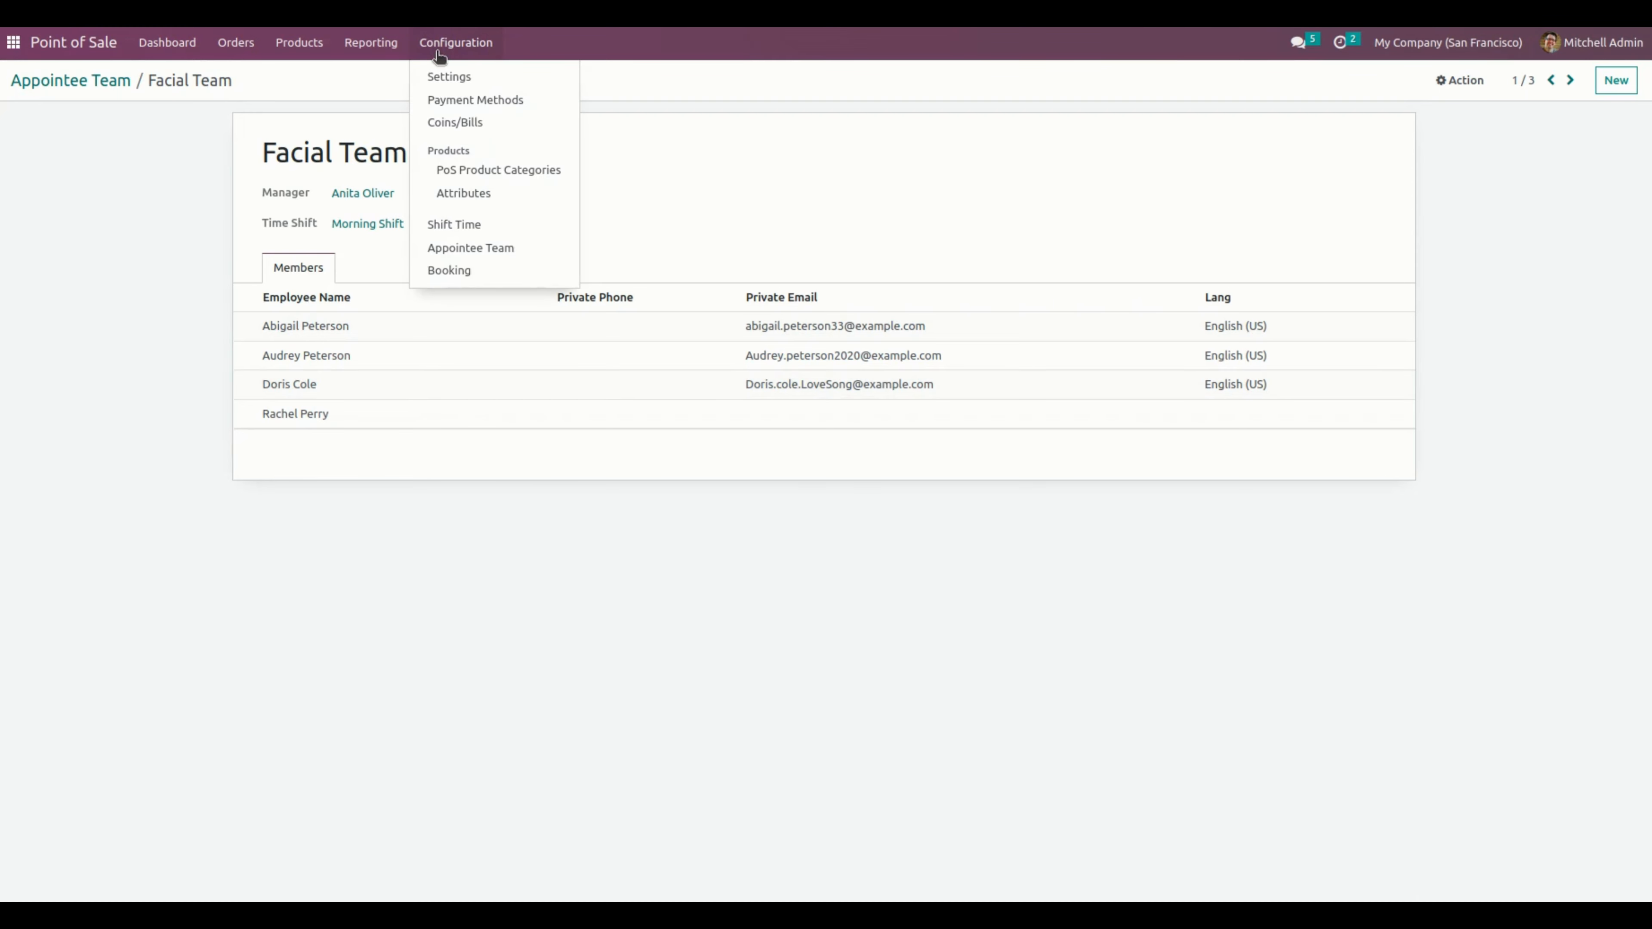
pyautogui.click(450, 77)
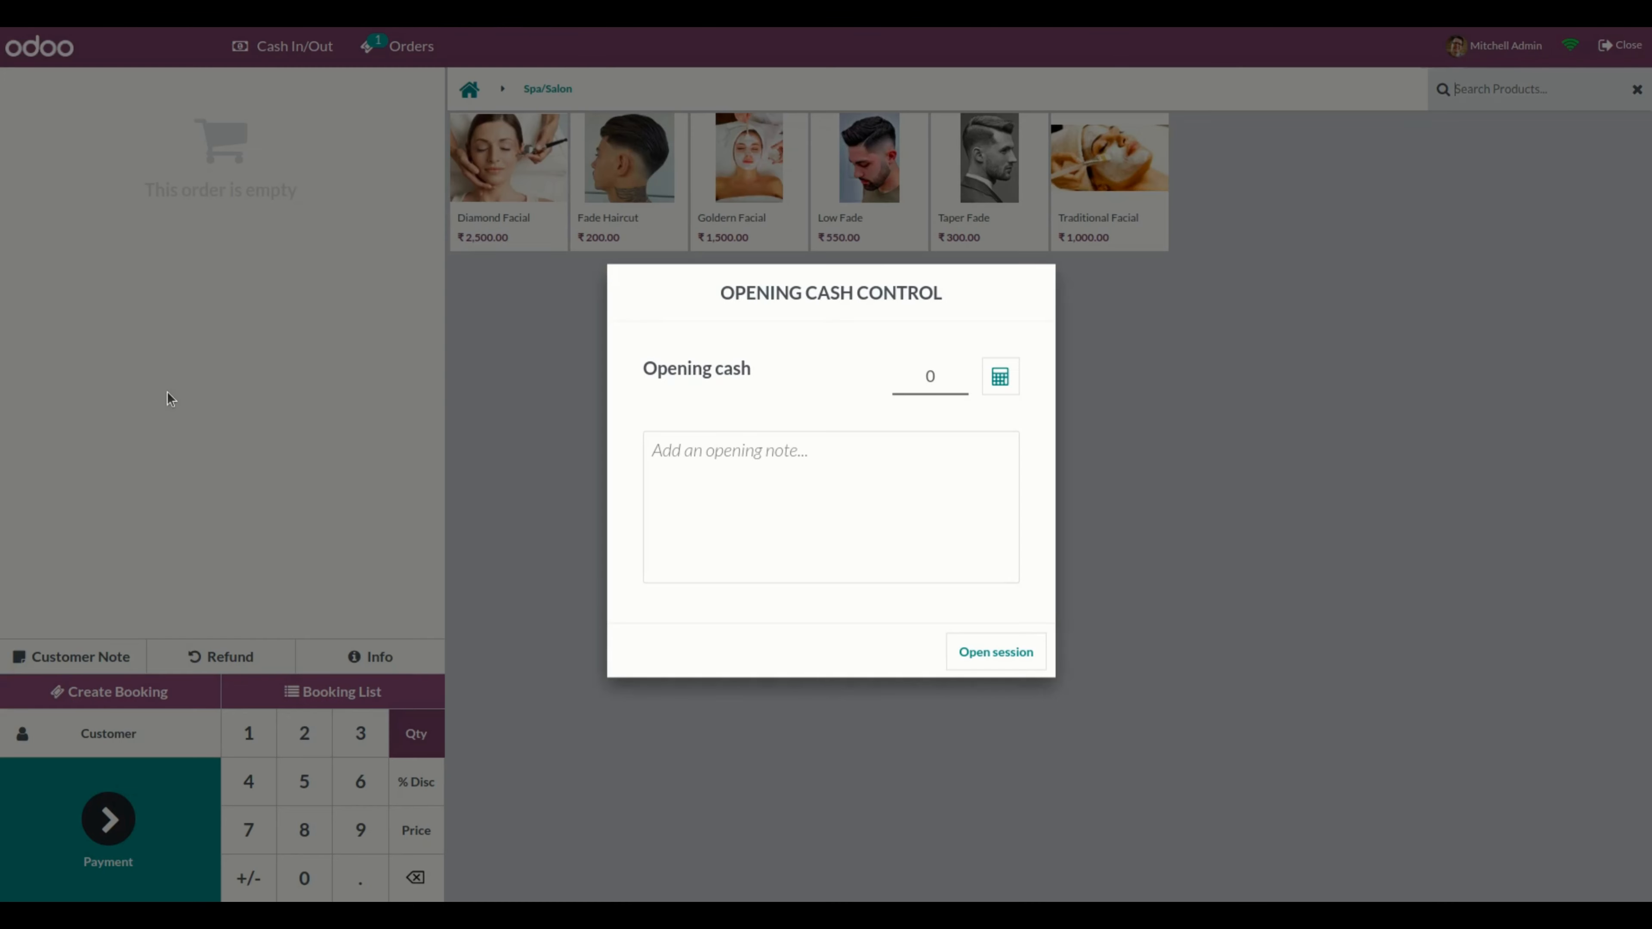
pyautogui.click(999, 655)
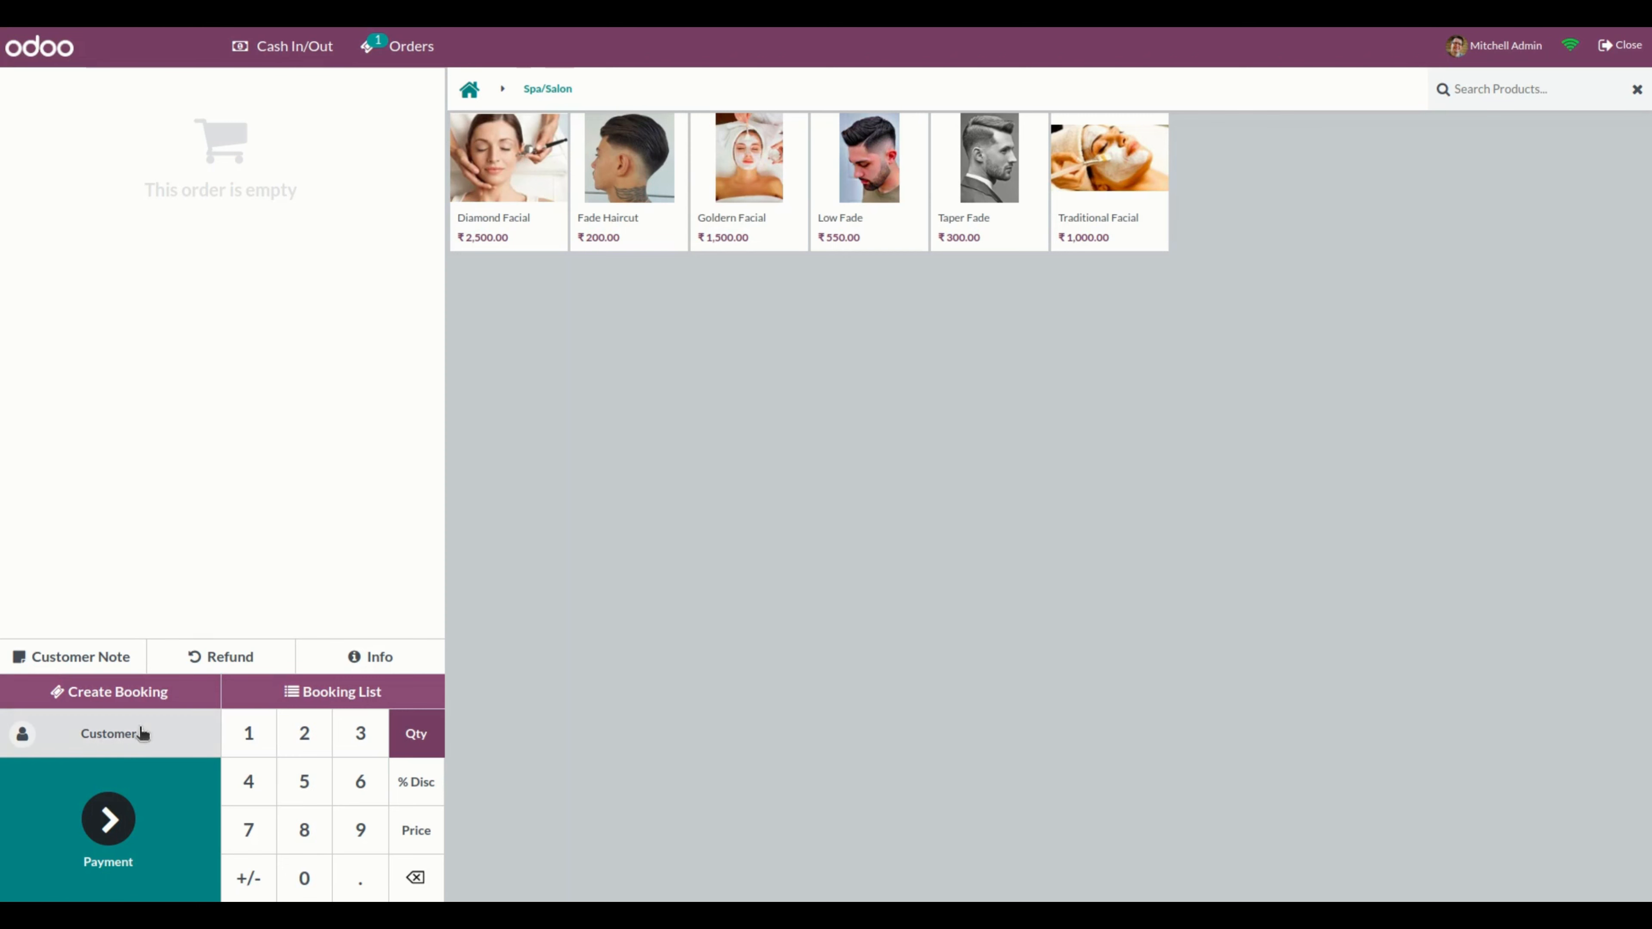
# Assign the Deco Addict contact as the order's customer and try to create a booking without any service.
pyautogui.click(108, 734)
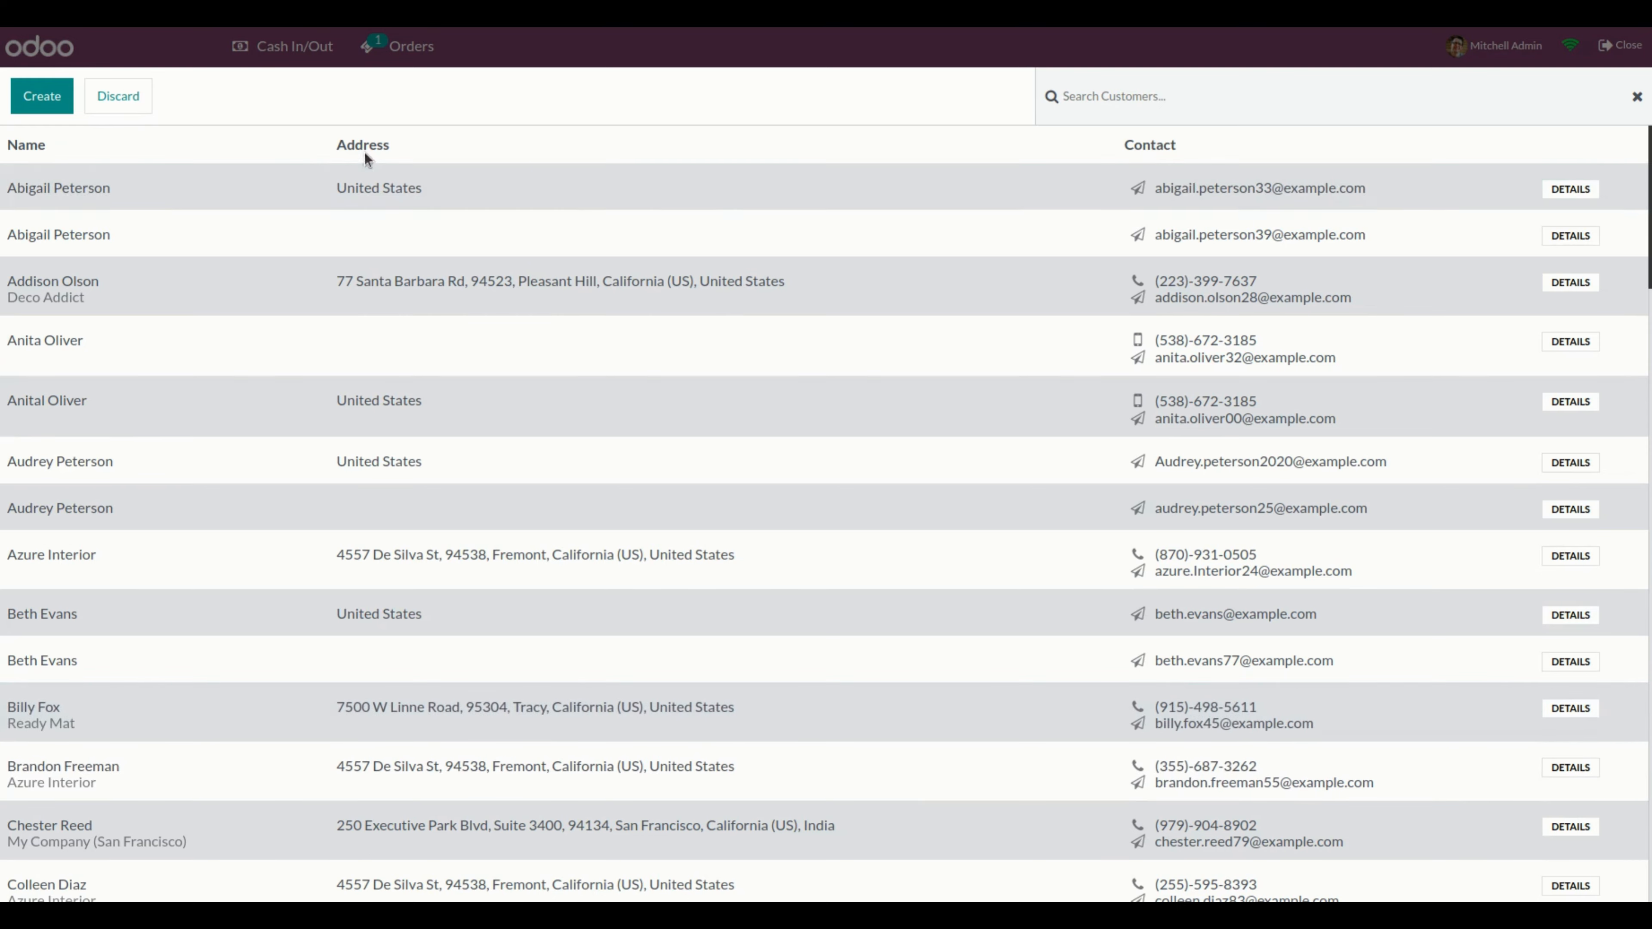
pyautogui.click(267, 278)
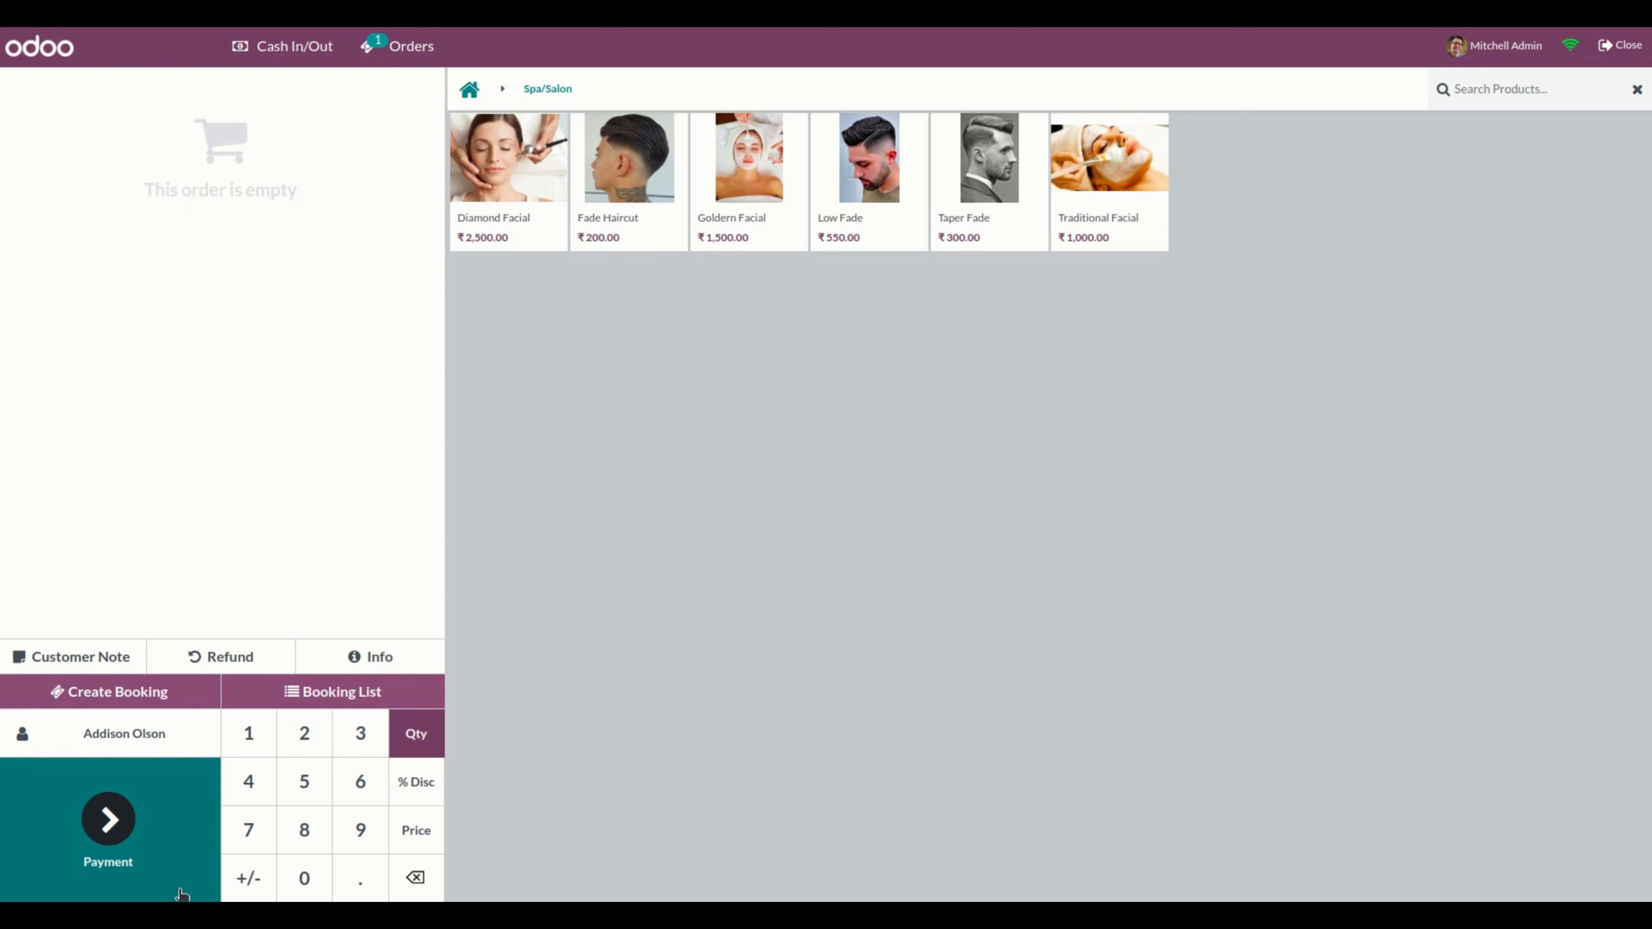
pyautogui.click(150, 706)
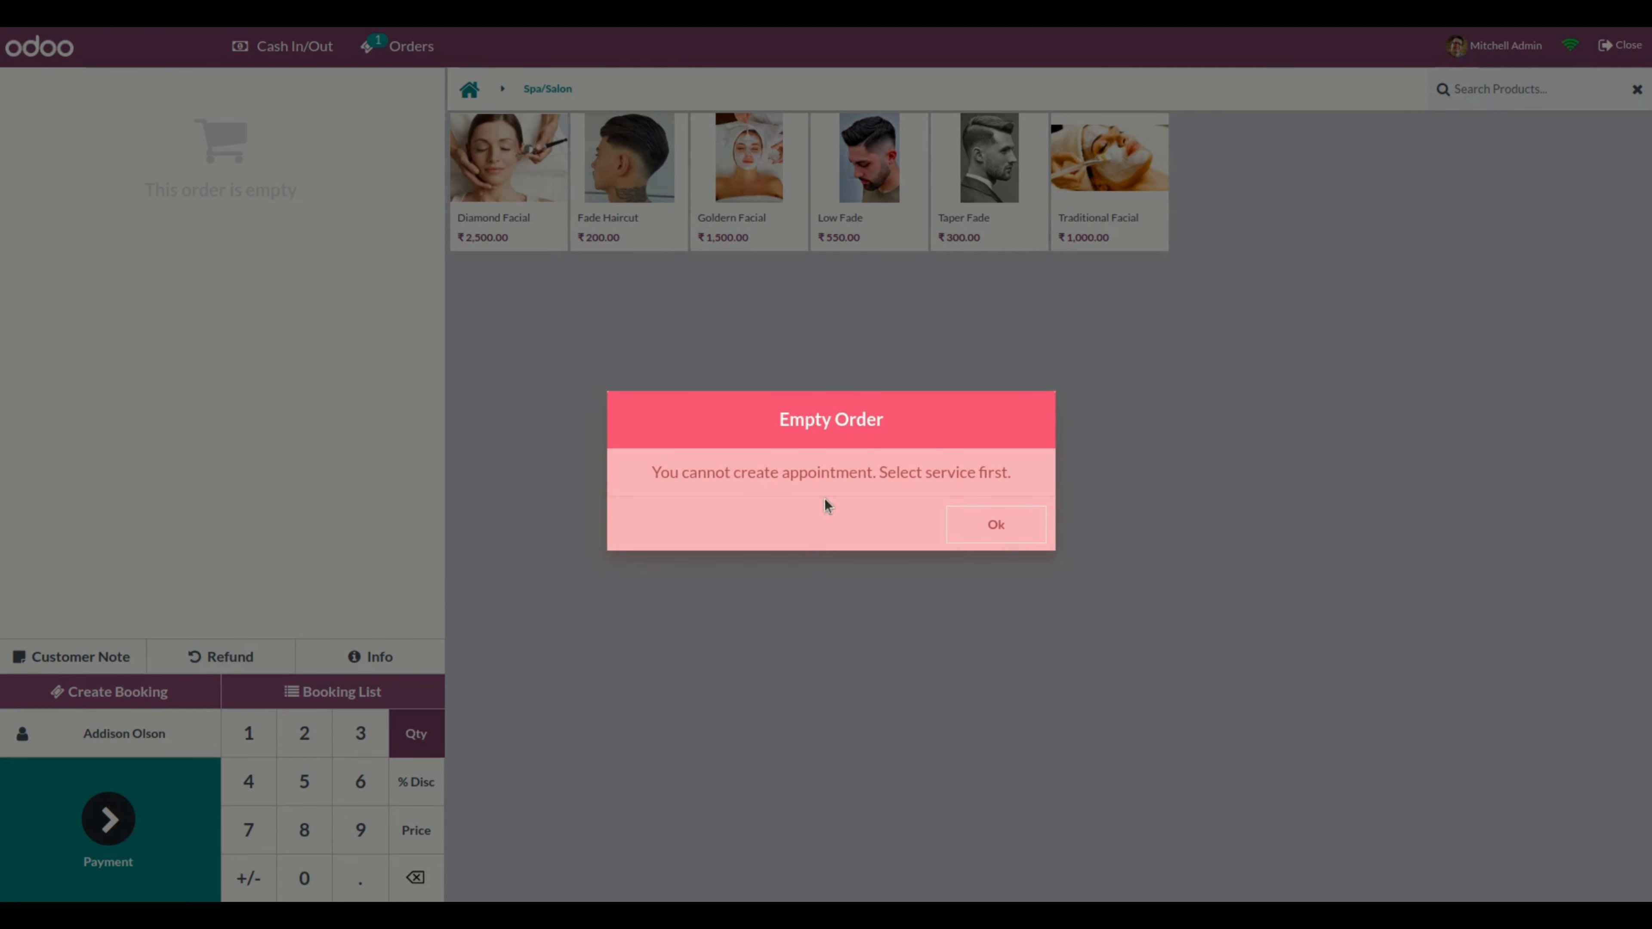
pyautogui.click(996, 535)
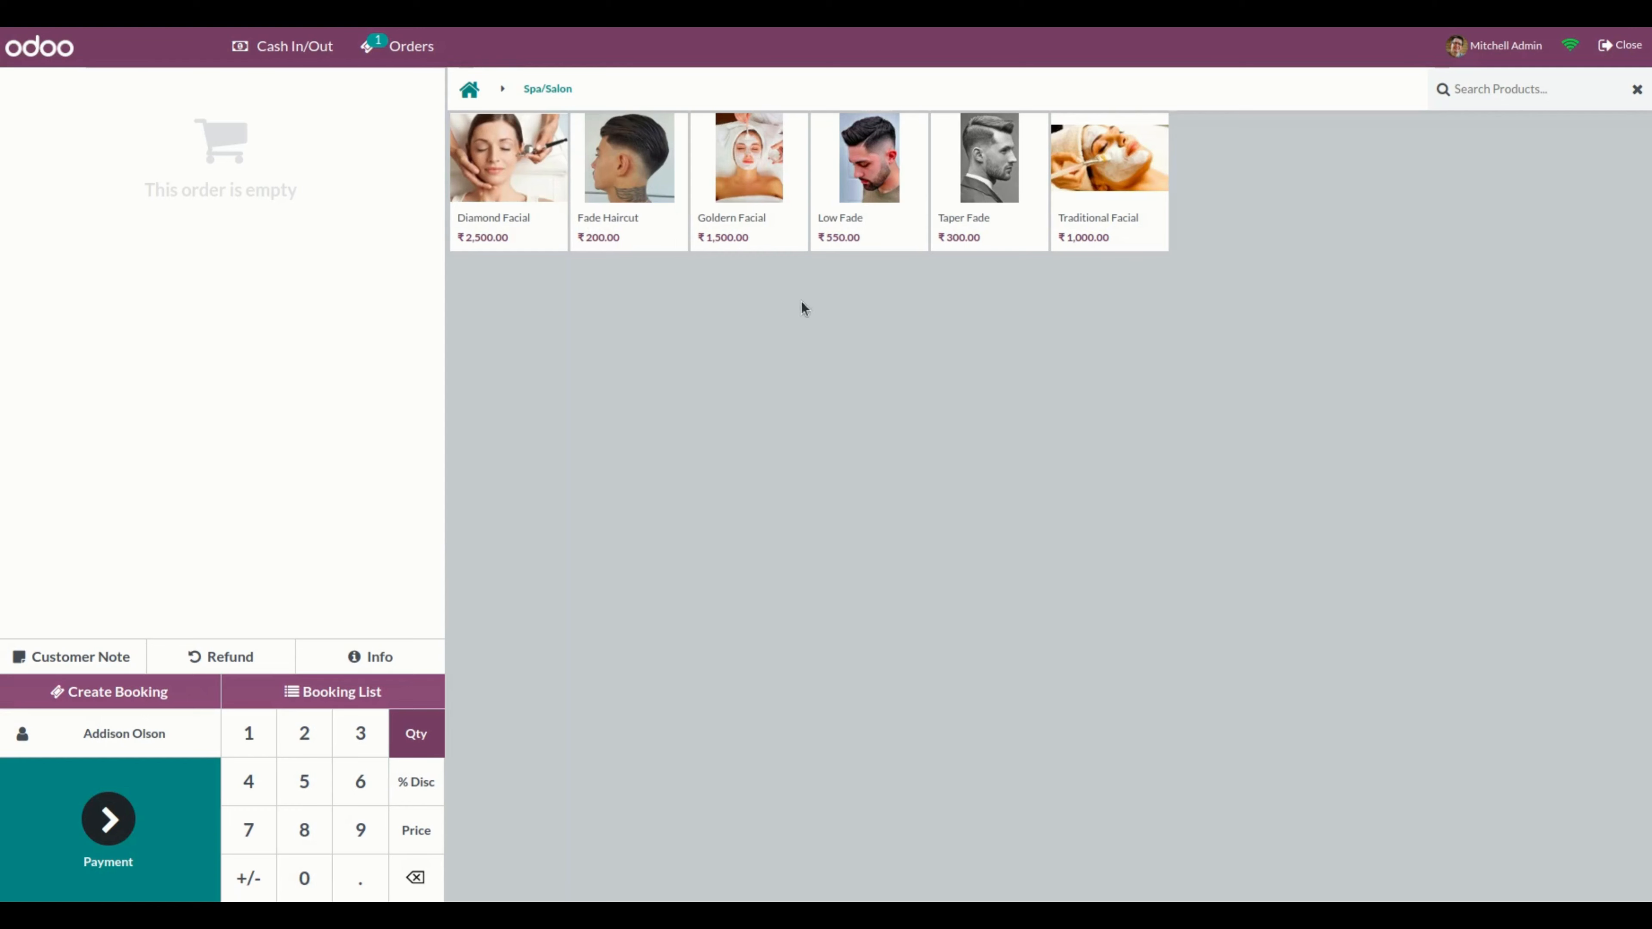
# Add the Fade Haircut service to the order and start a booking with the Hair Cutting Team.
pyautogui.click(632, 187)
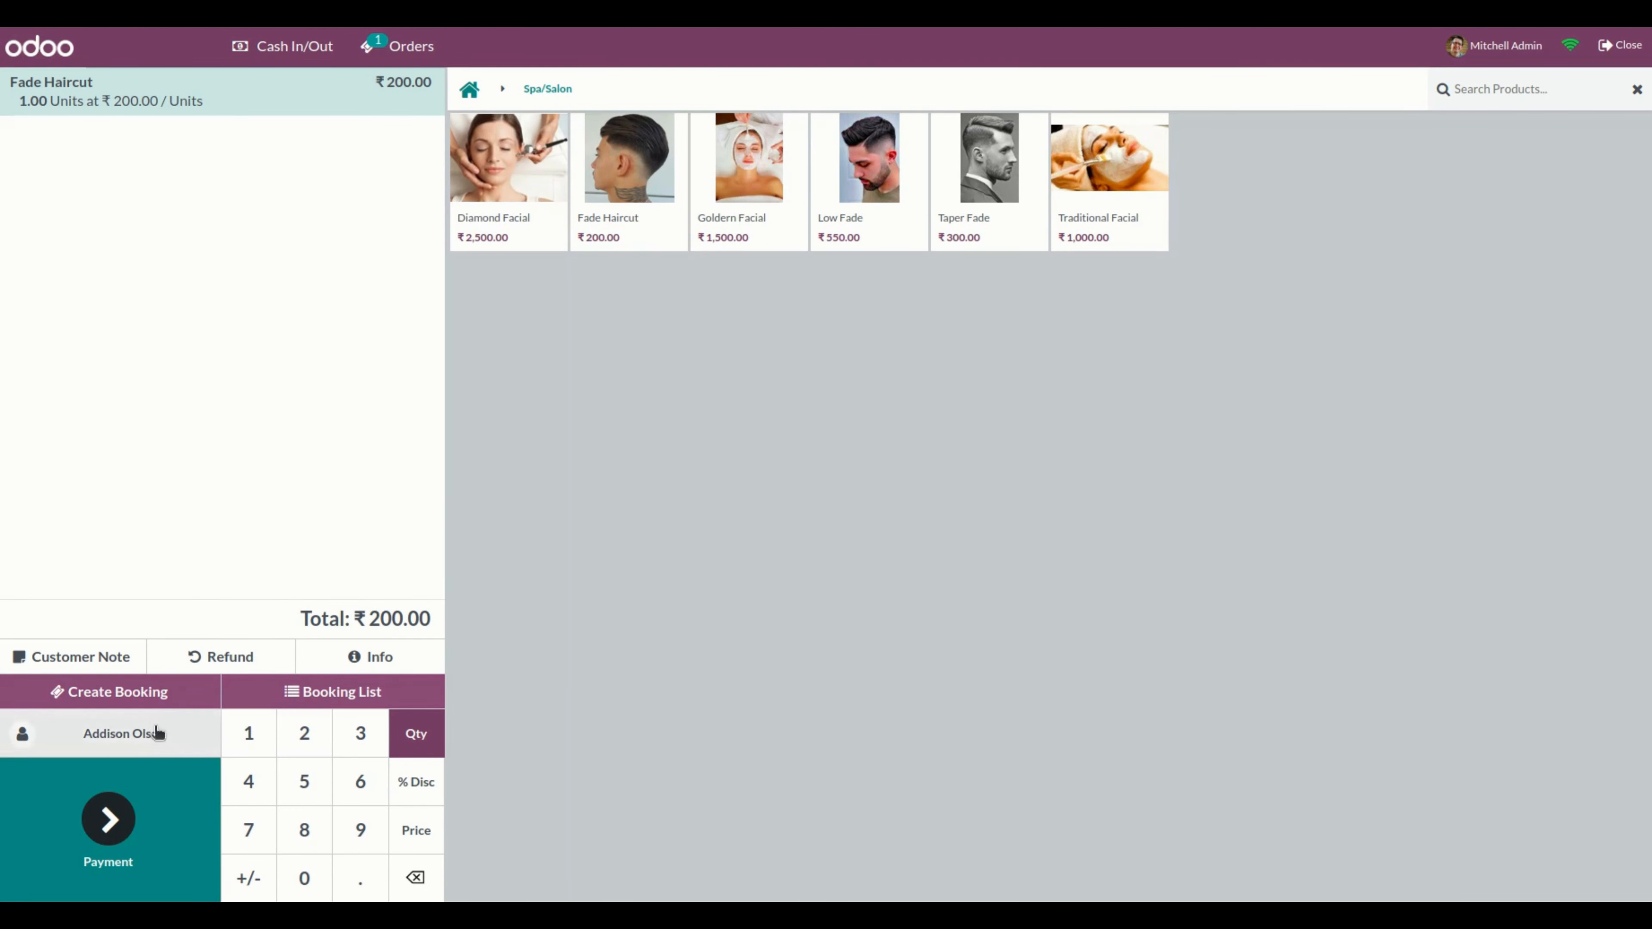
pyautogui.click(164, 694)
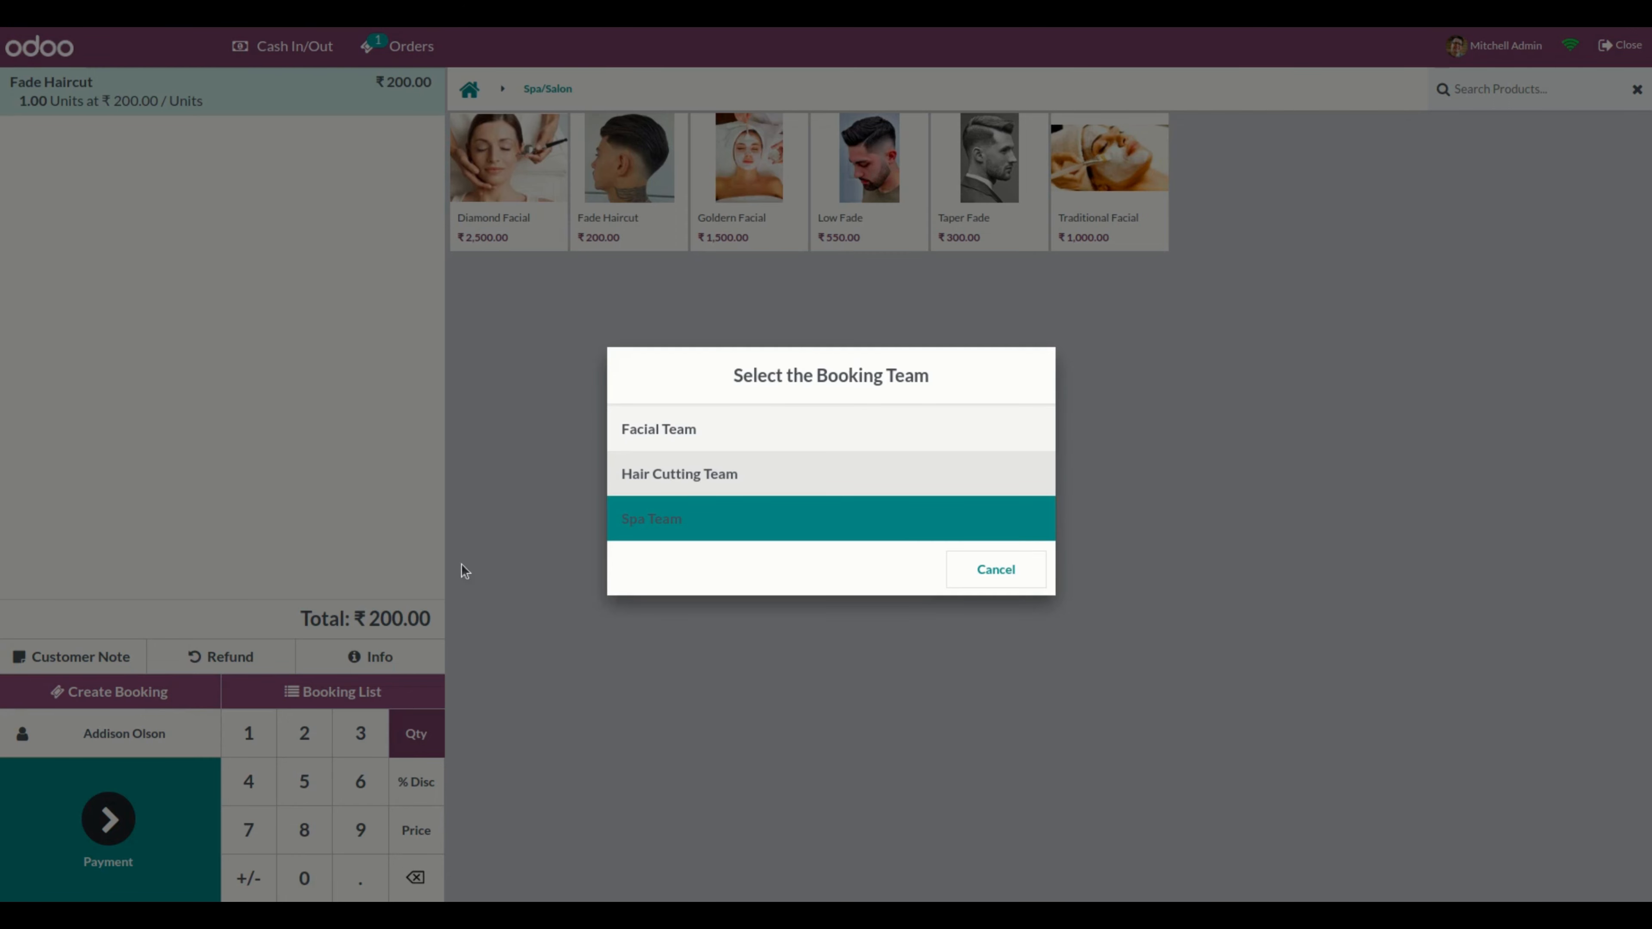
pyautogui.click(697, 485)
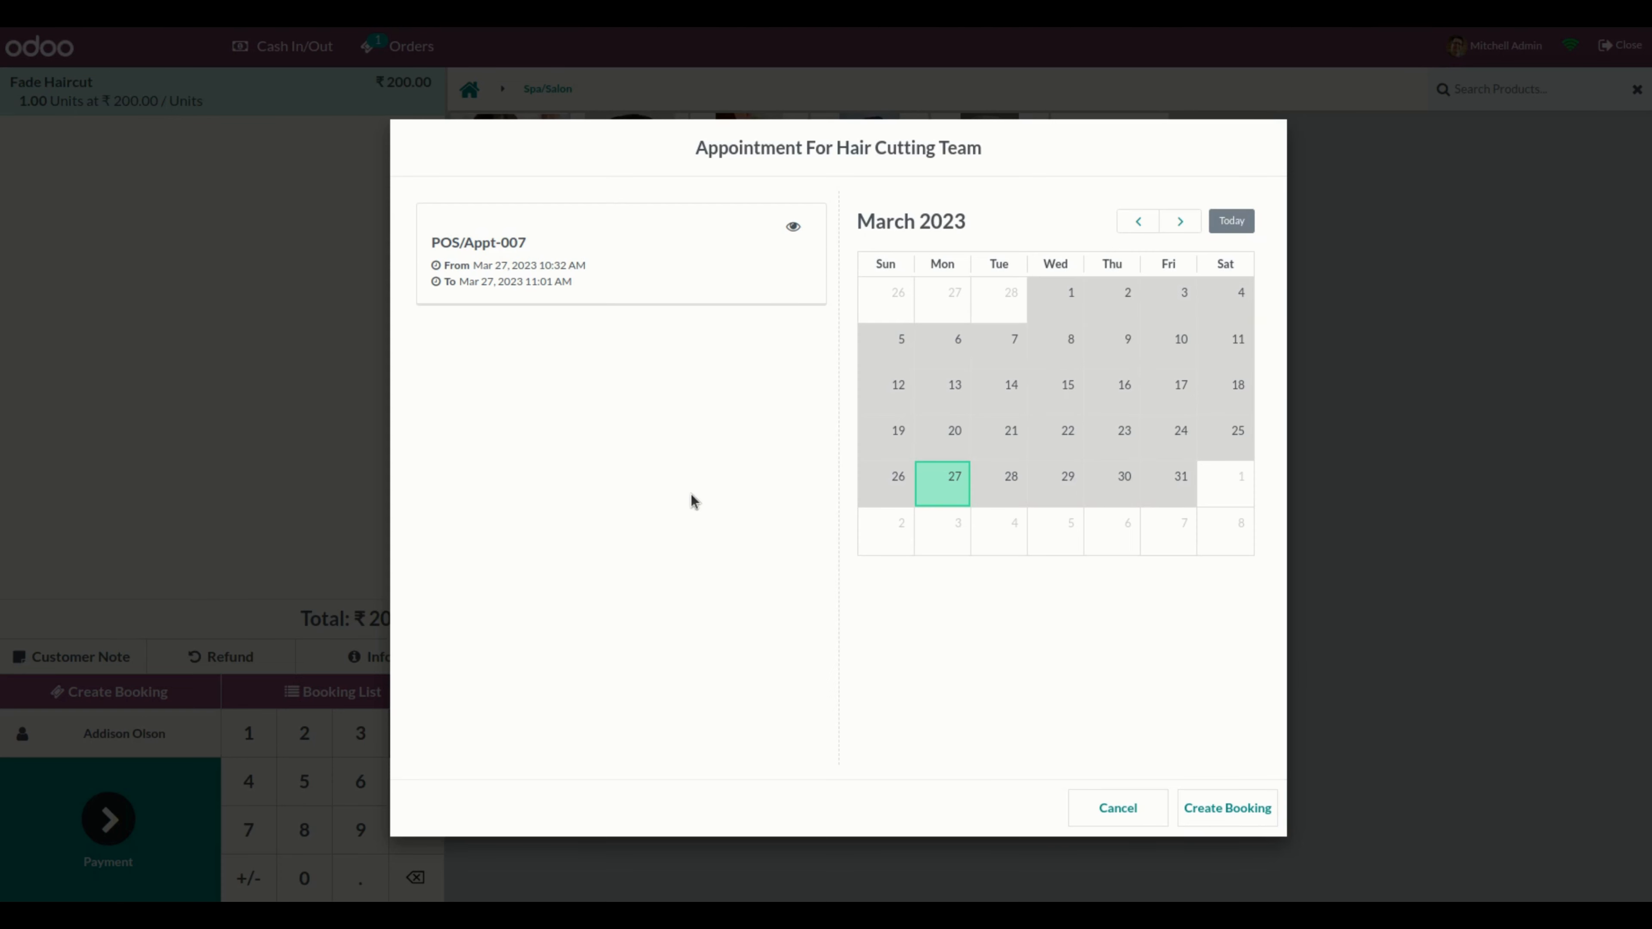
# View the booking details of the Hair Cutting Team's existing March 27, 2023 appointment and return to the appointment calendar.
pyautogui.click(792, 229)
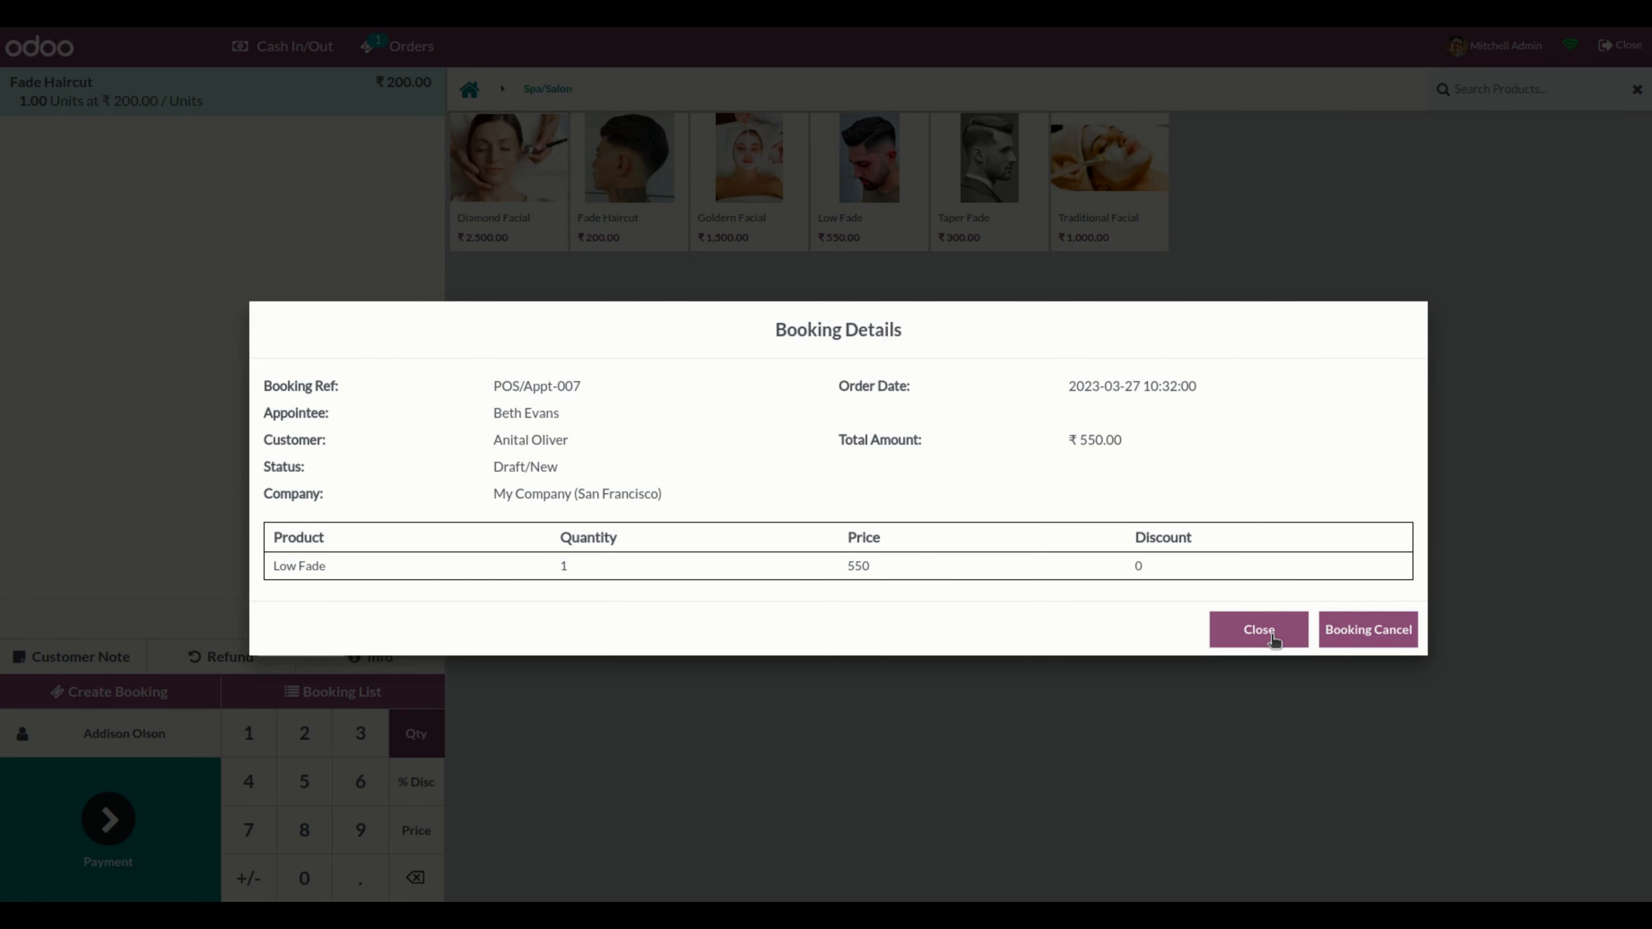
pyautogui.click(1258, 629)
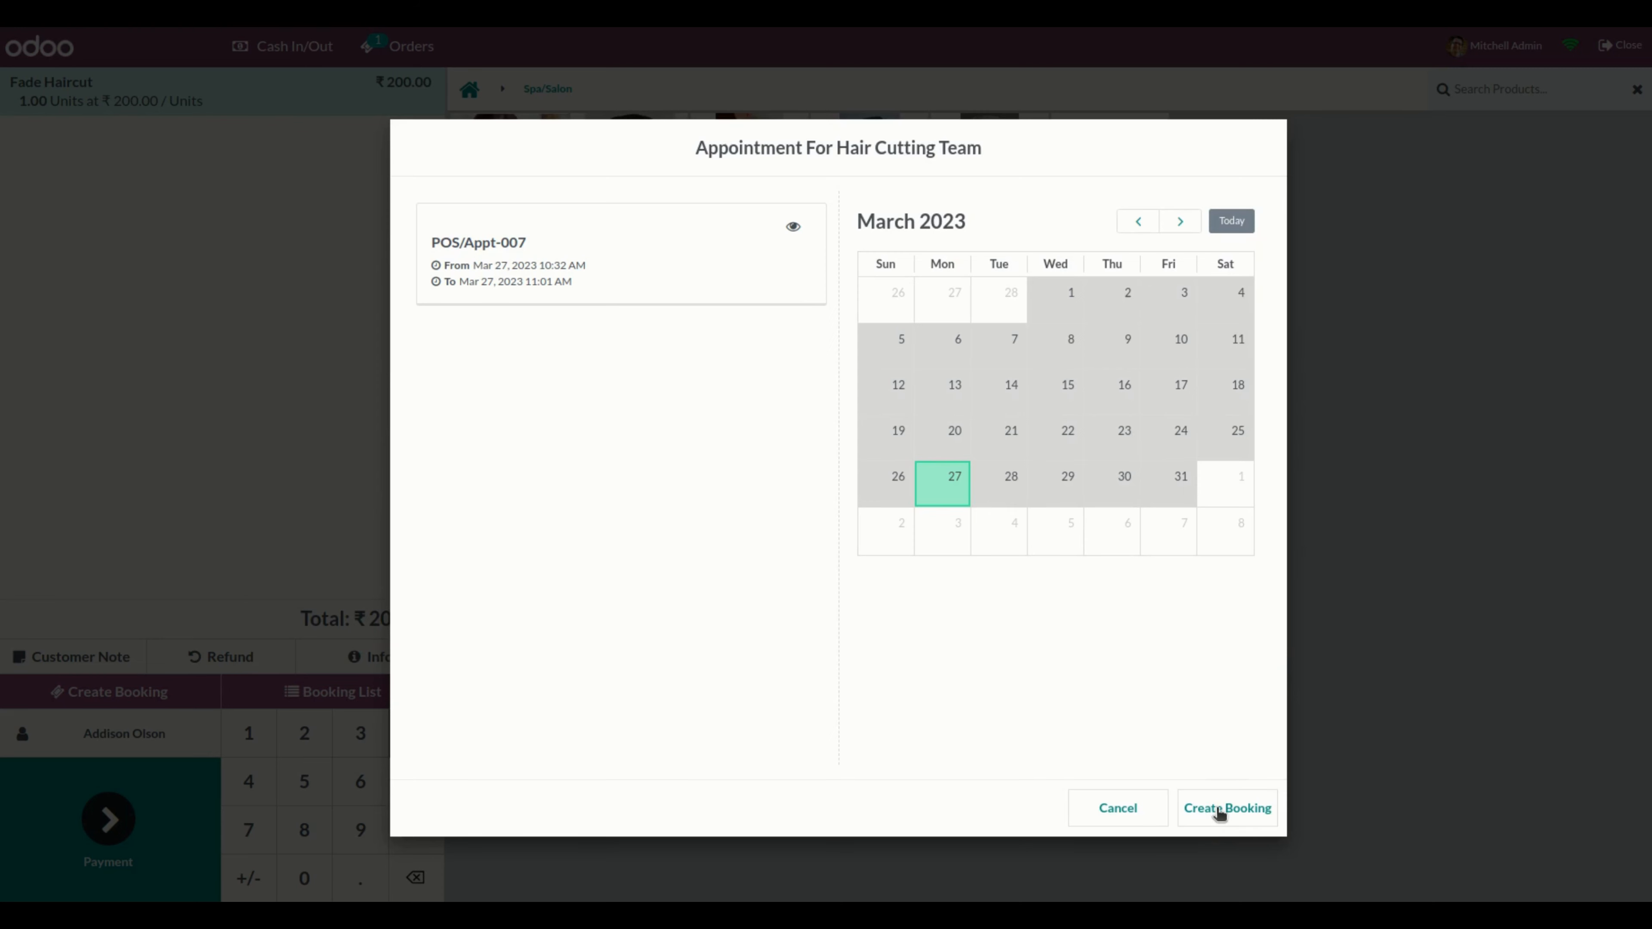
# Start a Hair Cutting Team booking for March 28, 2023 and assign the first listed appointee.
pyautogui.click(1020, 482)
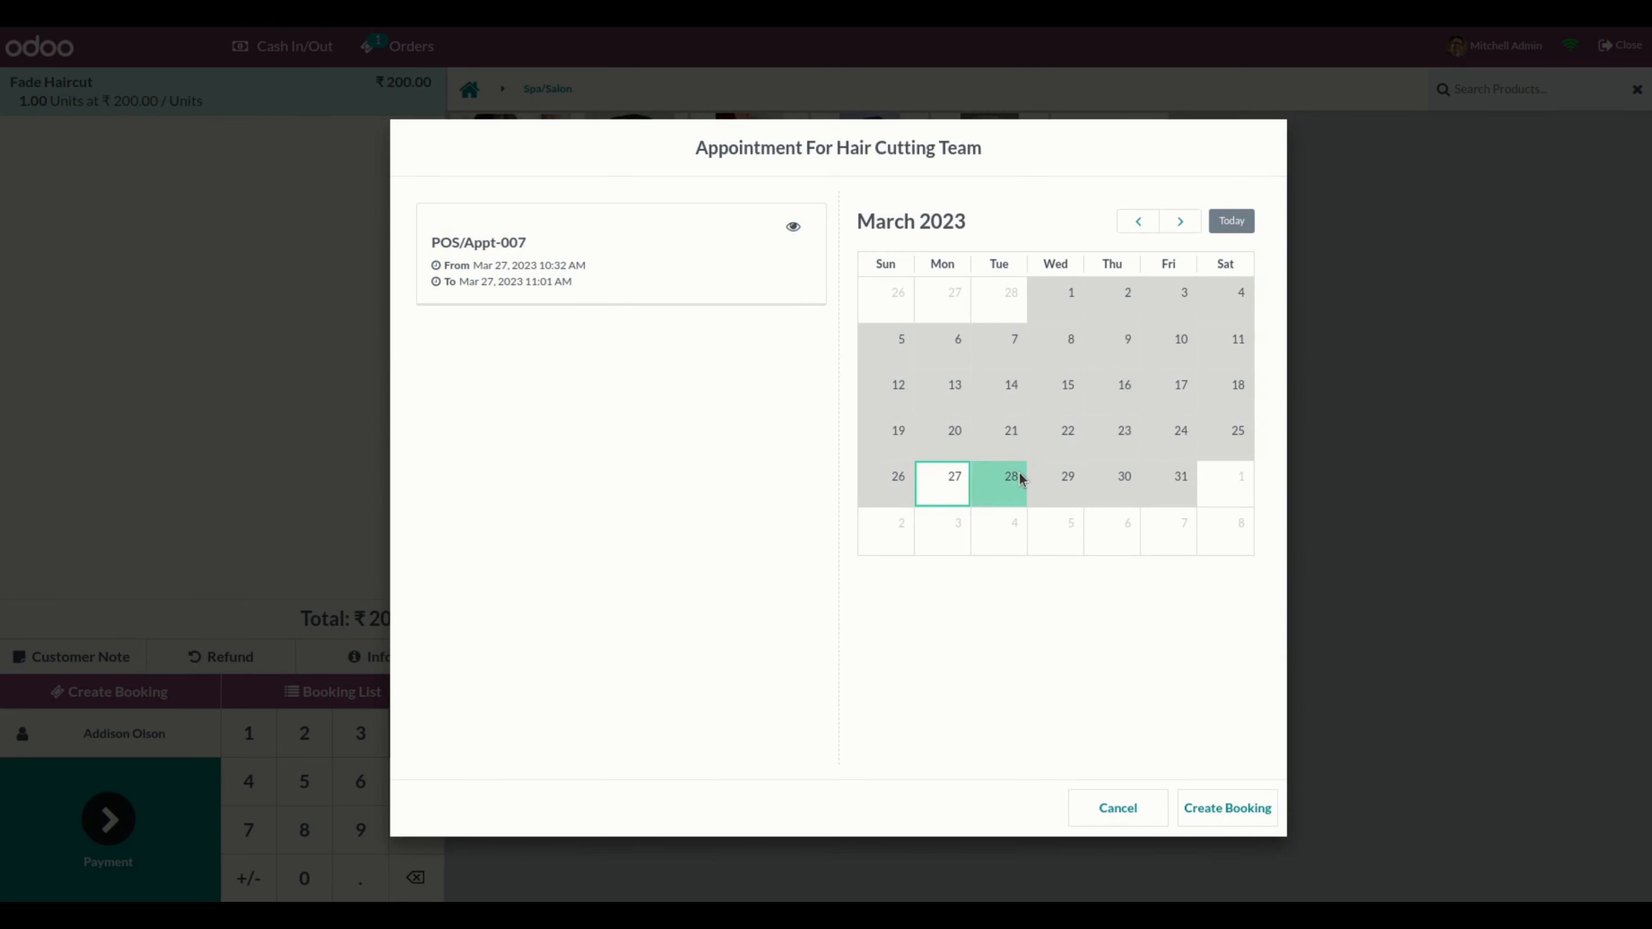
pyautogui.click(1254, 805)
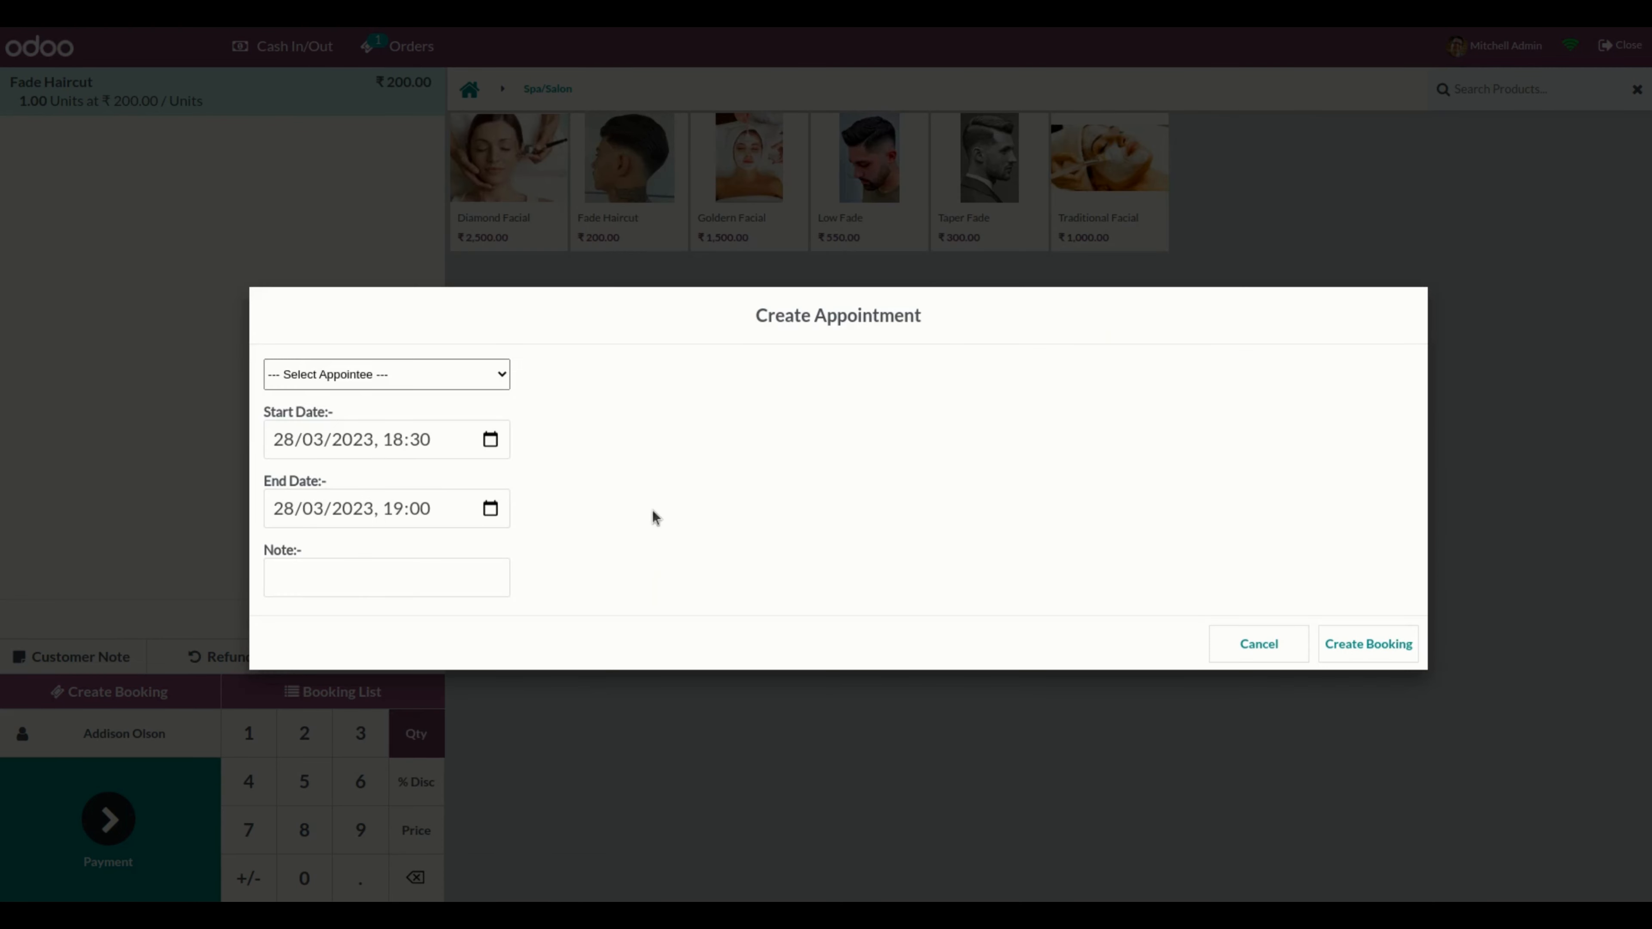
pyautogui.click(425, 374)
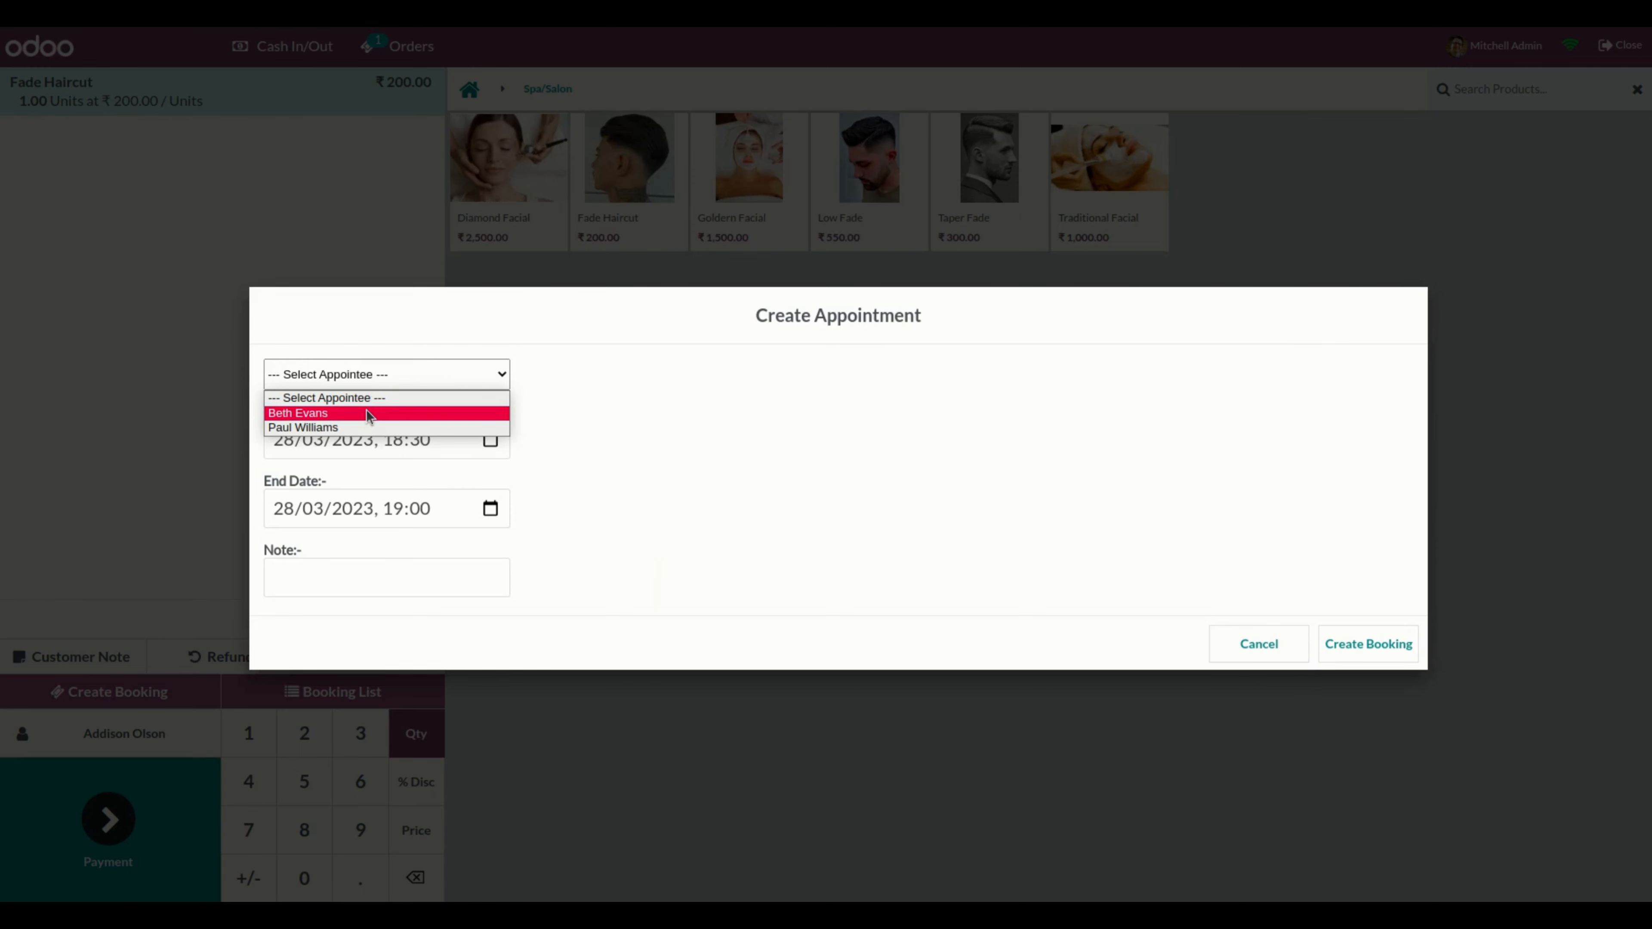
pyautogui.click(368, 414)
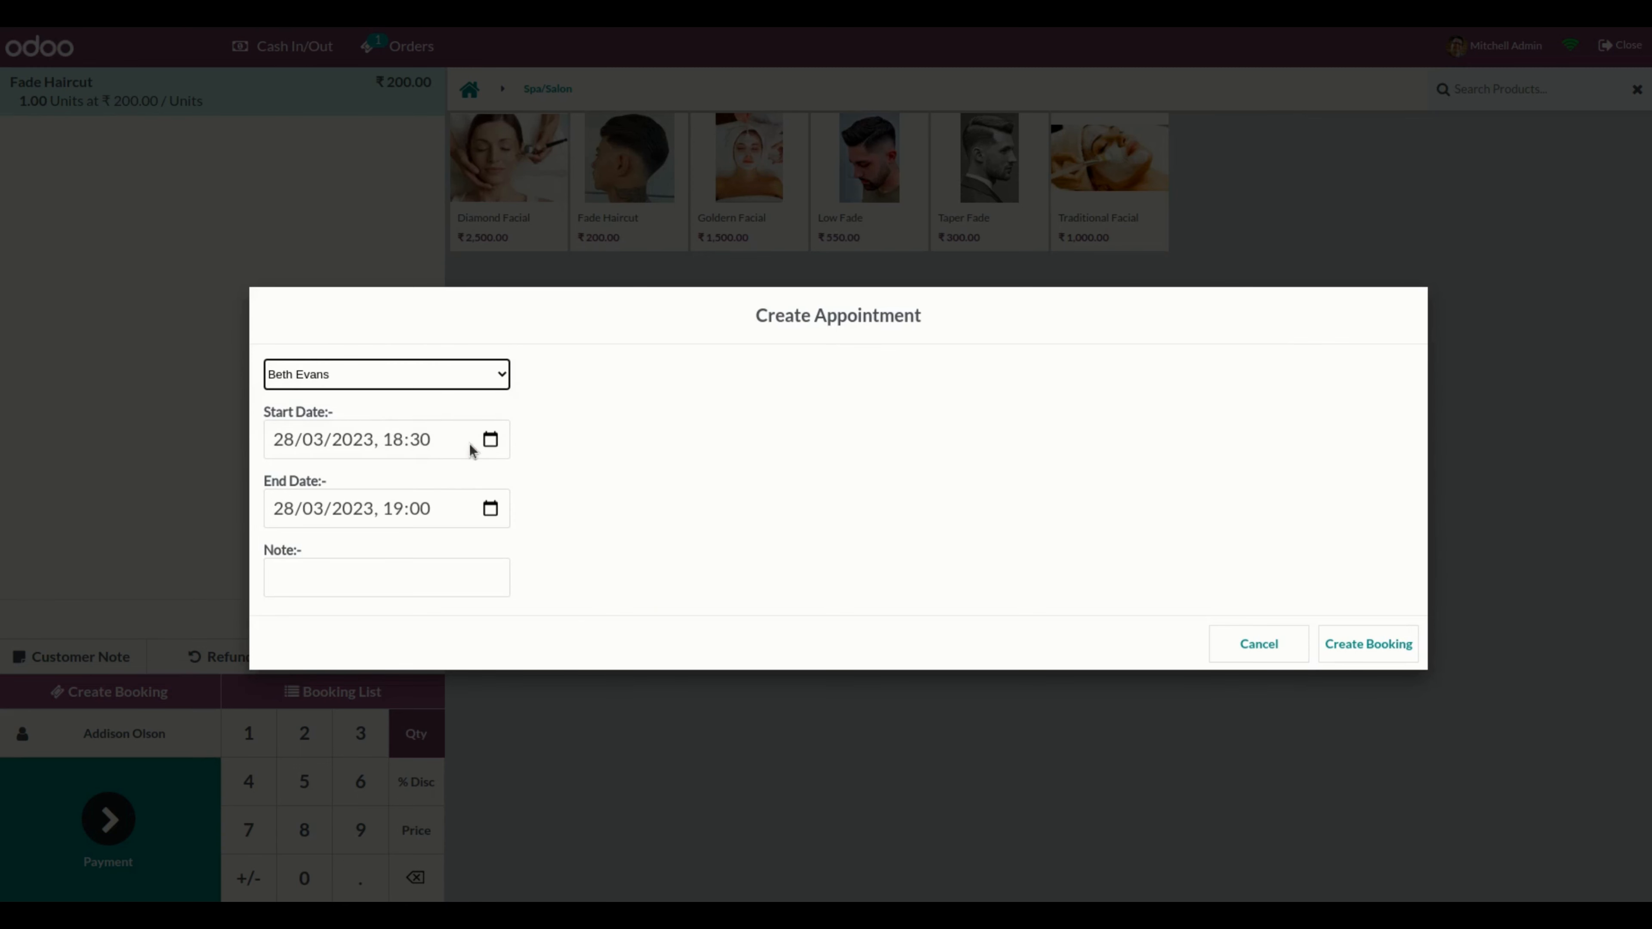
# Set the appointment's start time to 09:30 on 28/03/2023.
pyautogui.click(489, 443)
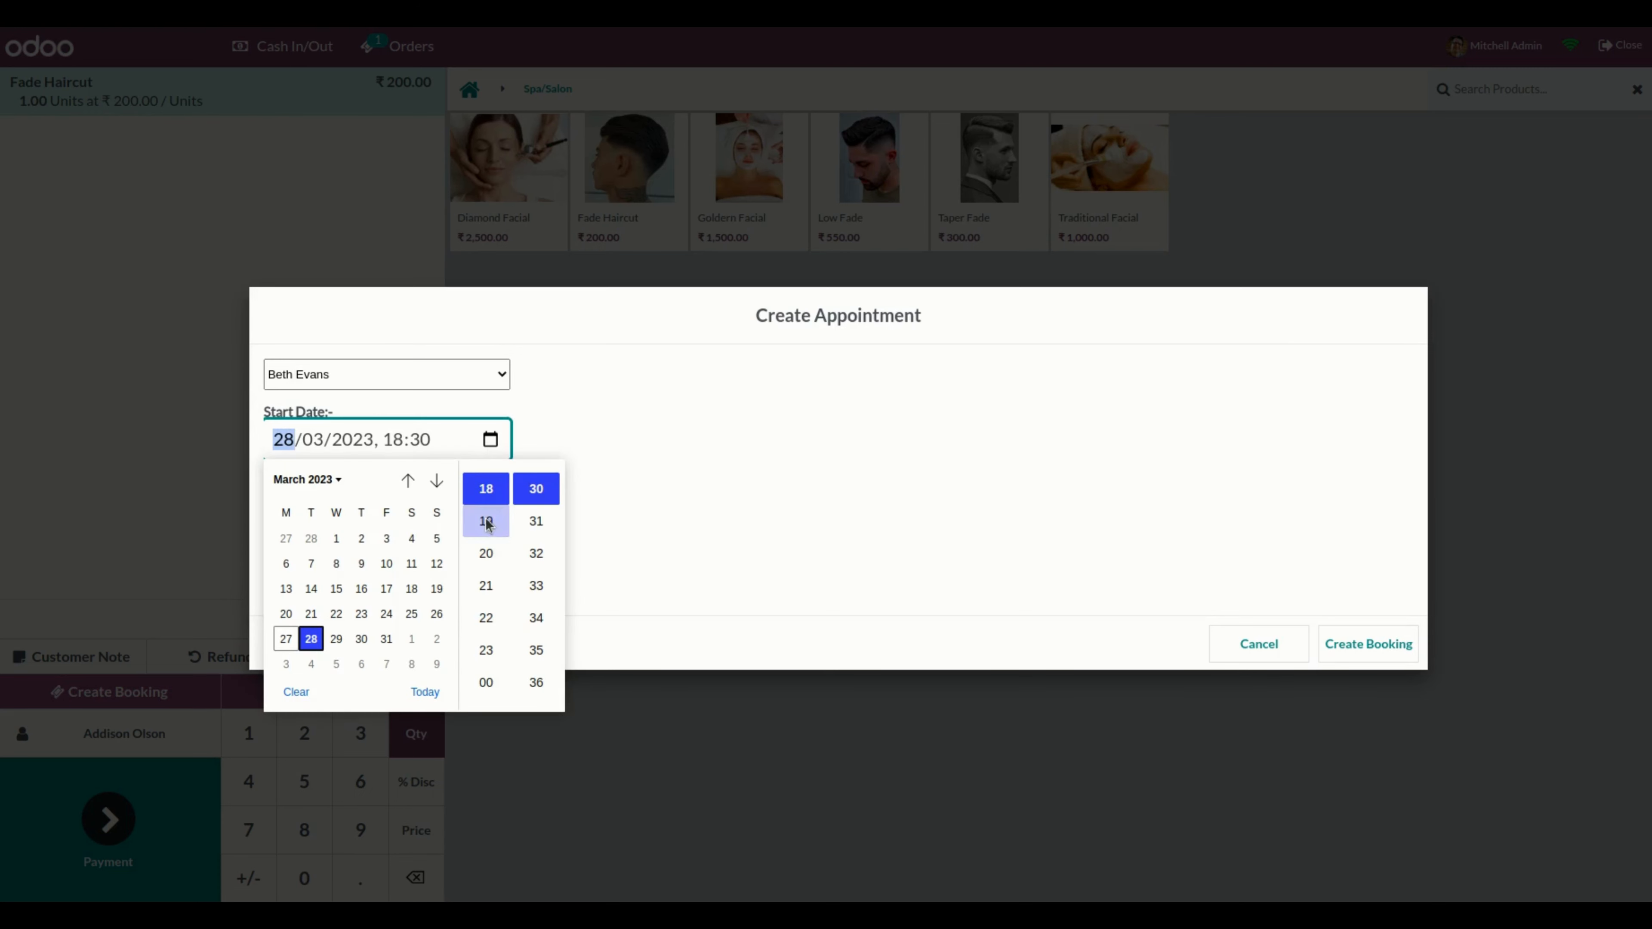
pyautogui.scroll(5, 487, 527)
pyautogui.scroll(3, 488, 553)
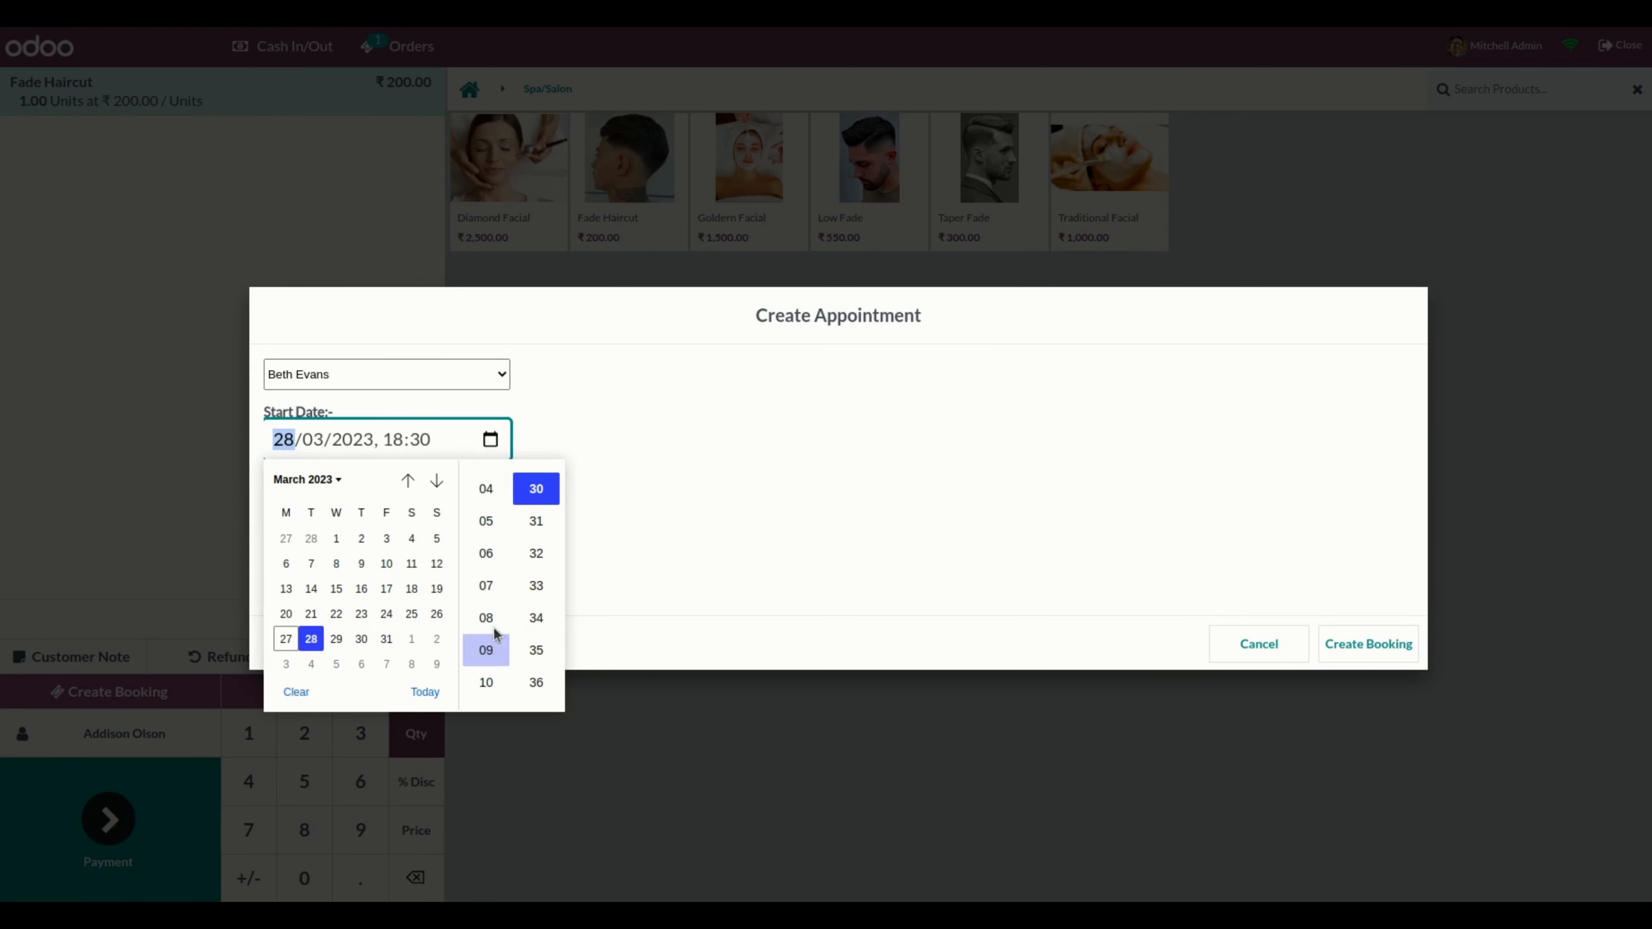
pyautogui.click(486, 650)
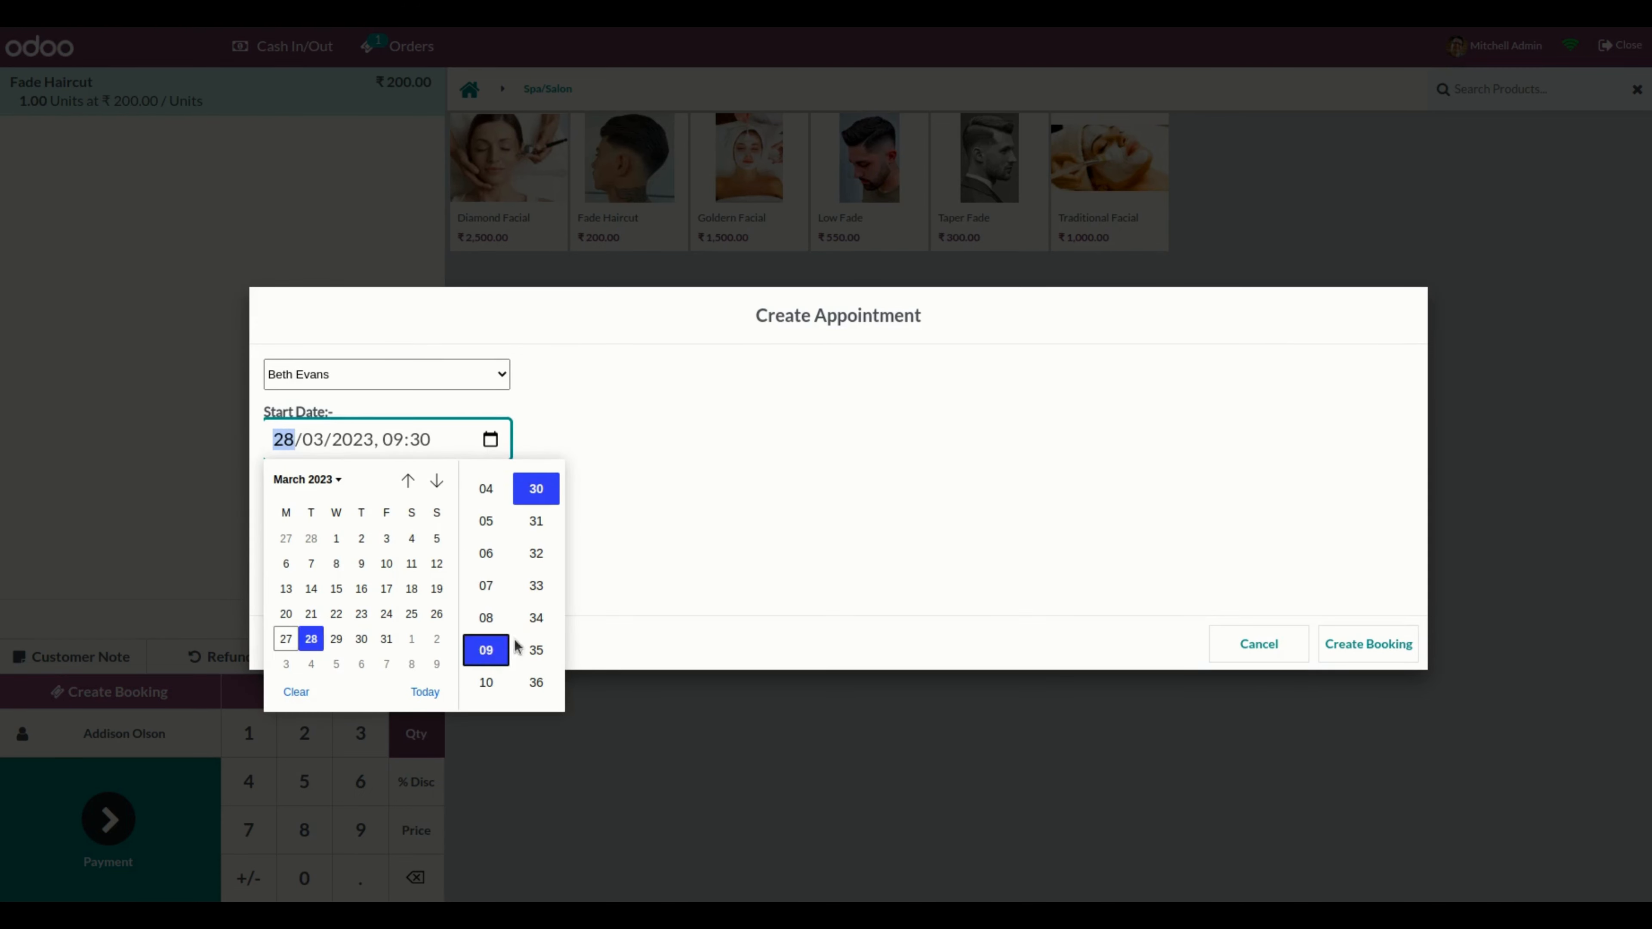
pyautogui.scroll(-2, 487, 595)
pyautogui.click(650, 467)
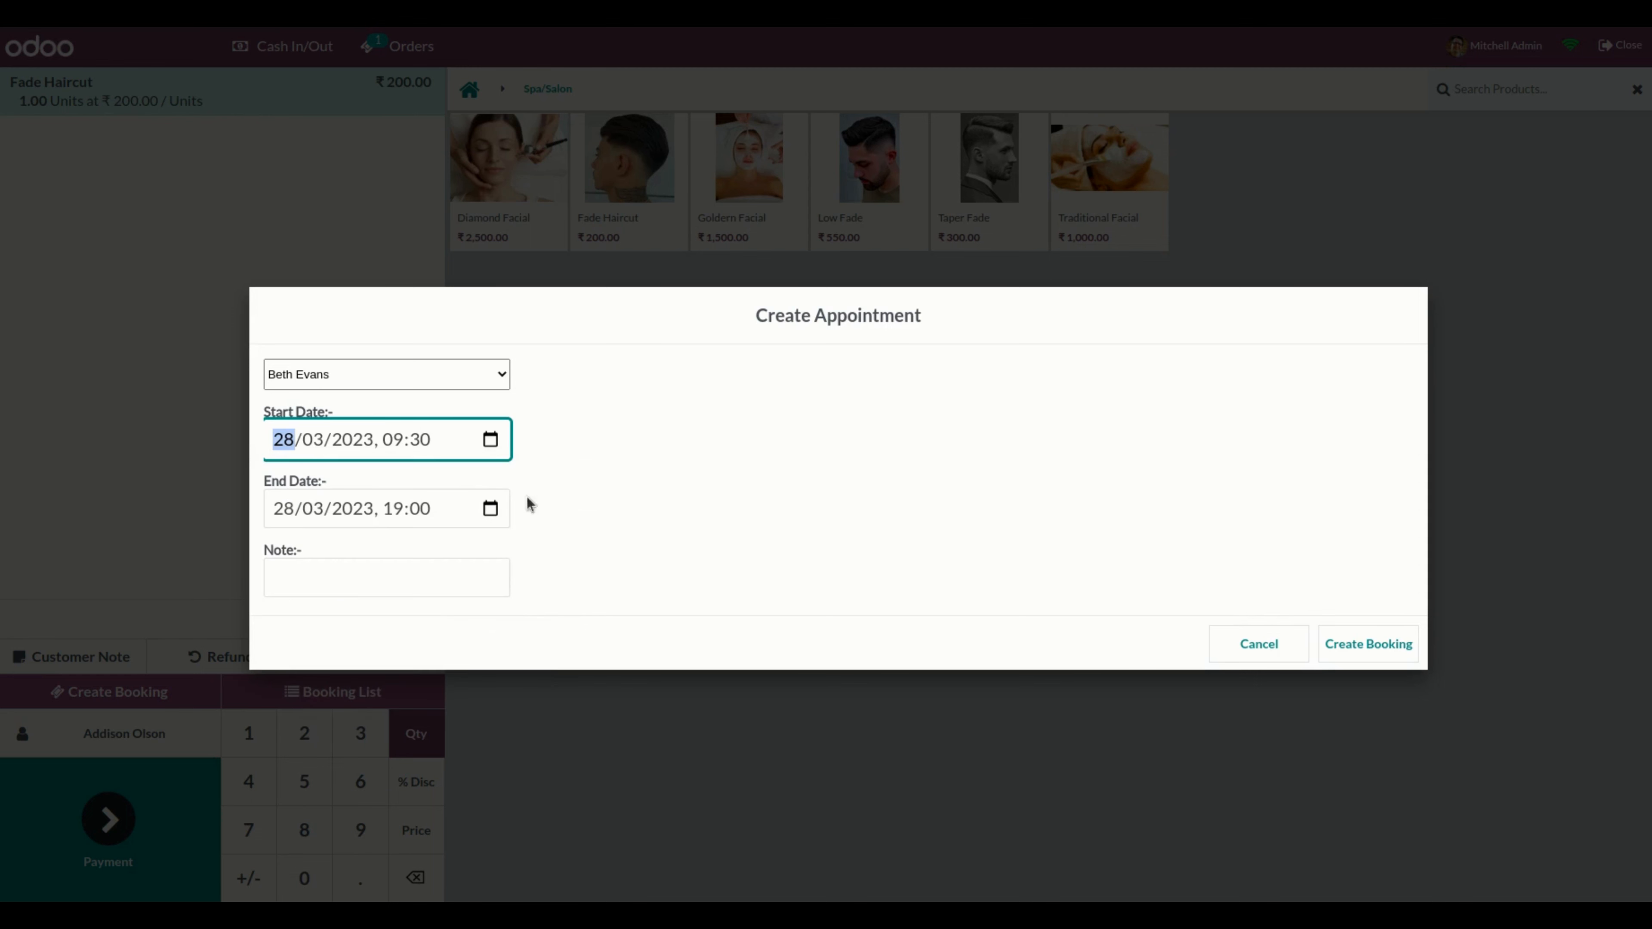
# Set the appointment's end time to 10:00 on 28/03/2023.
pyautogui.click(387, 514)
pyautogui.click(489, 508)
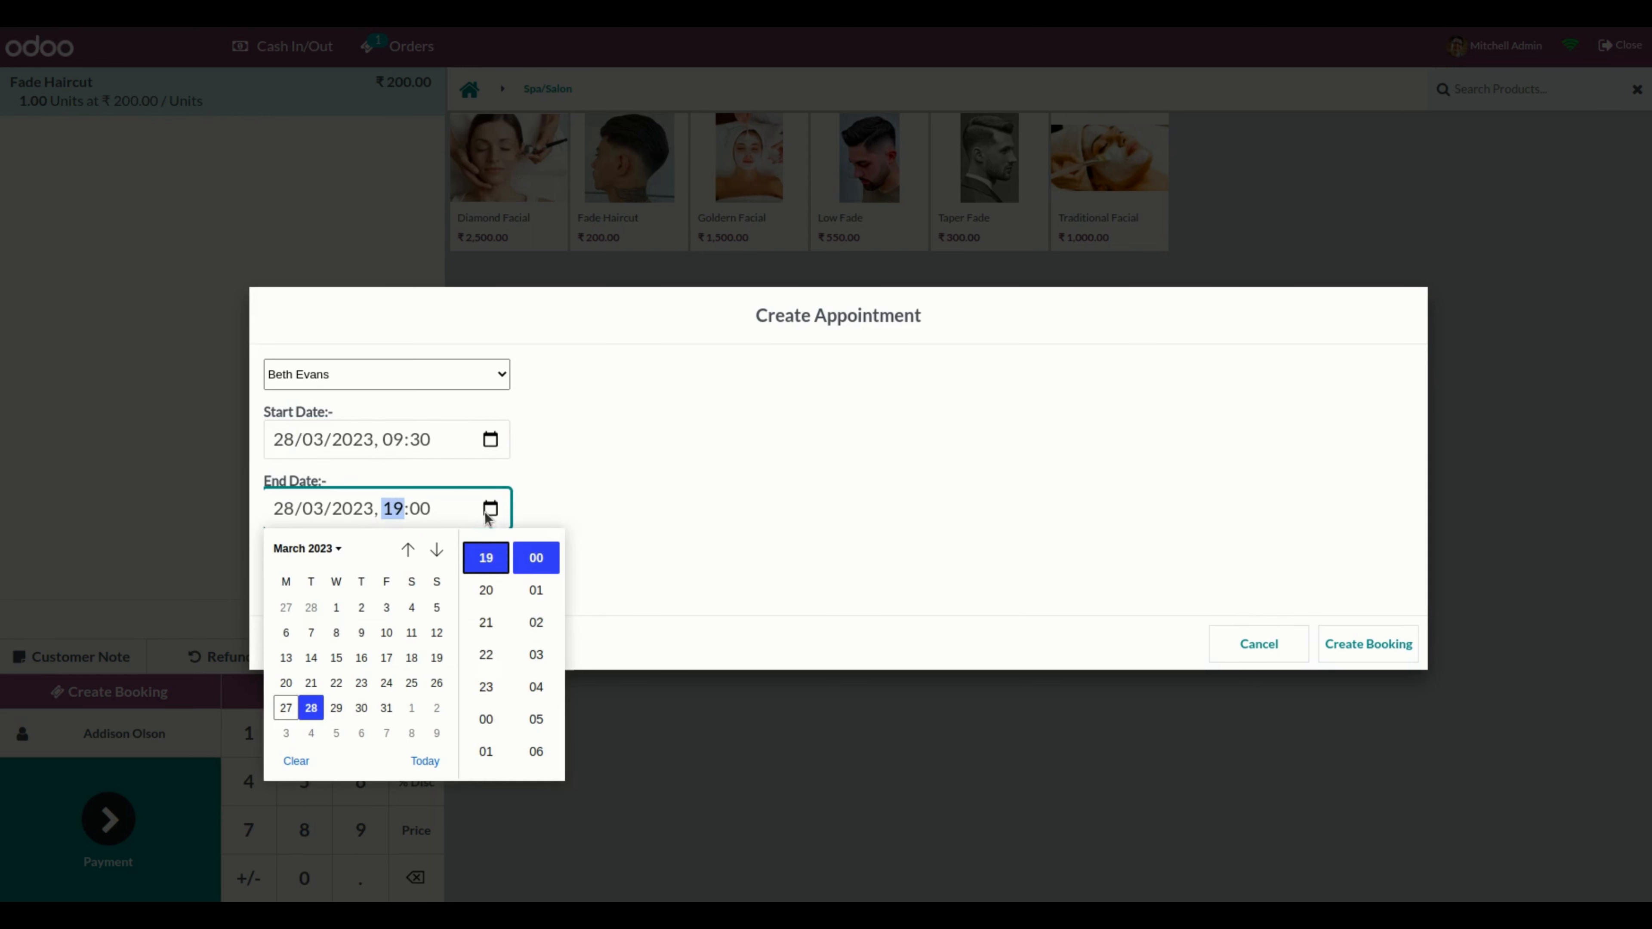
pyautogui.scroll(-6, 498, 664)
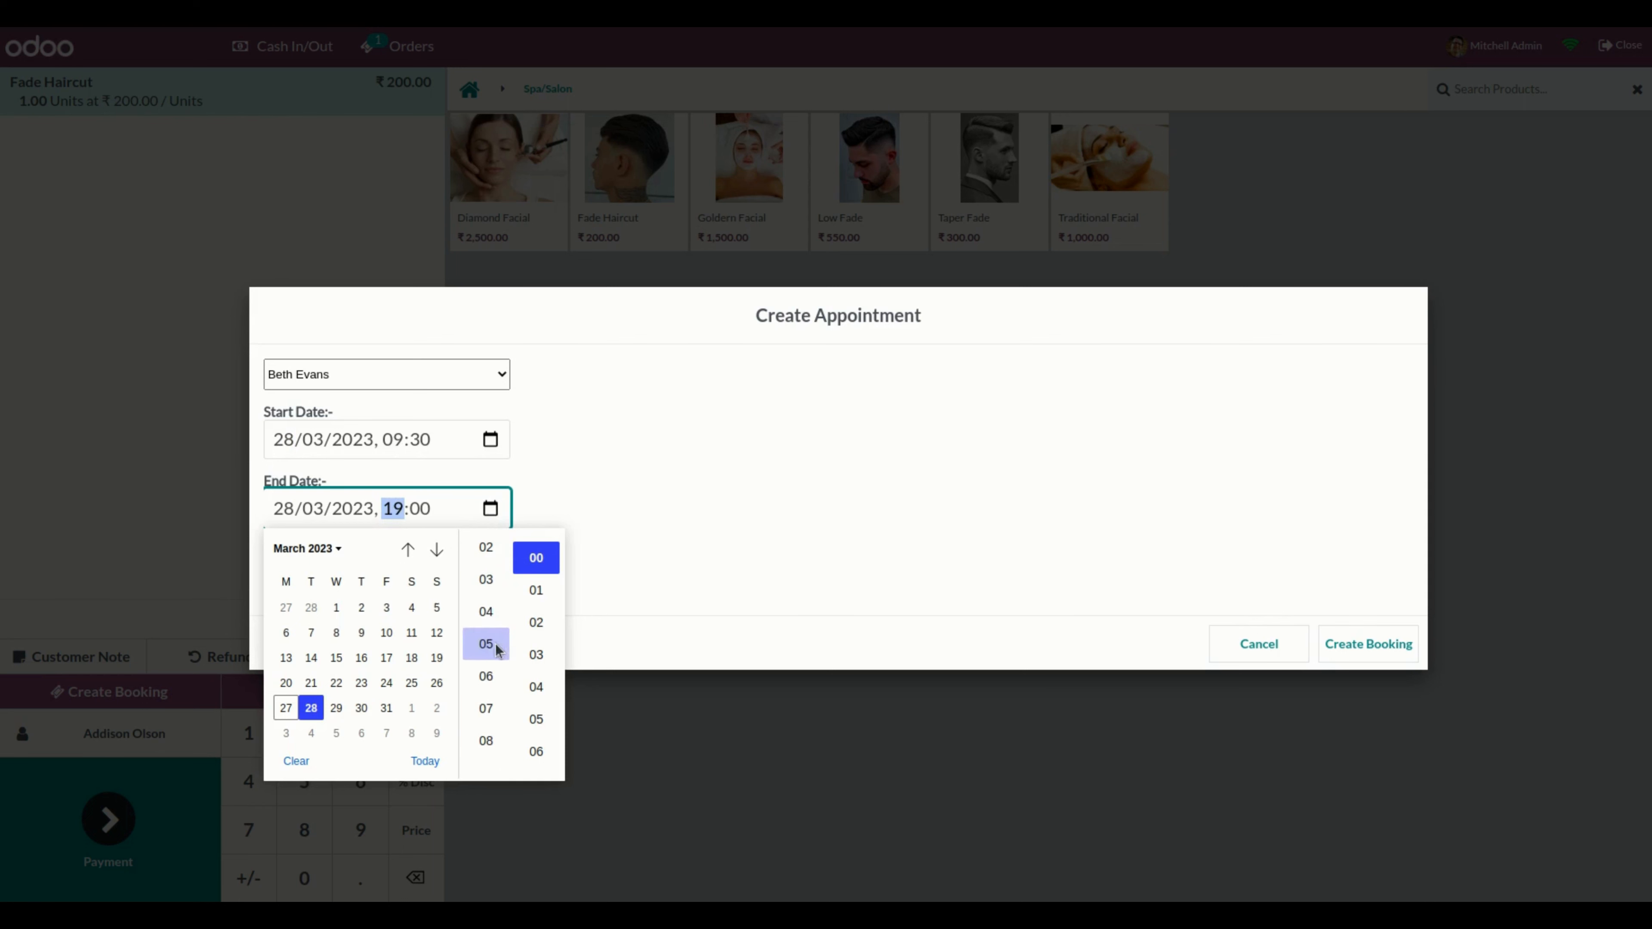
pyautogui.click(485, 698)
pyautogui.click(763, 564)
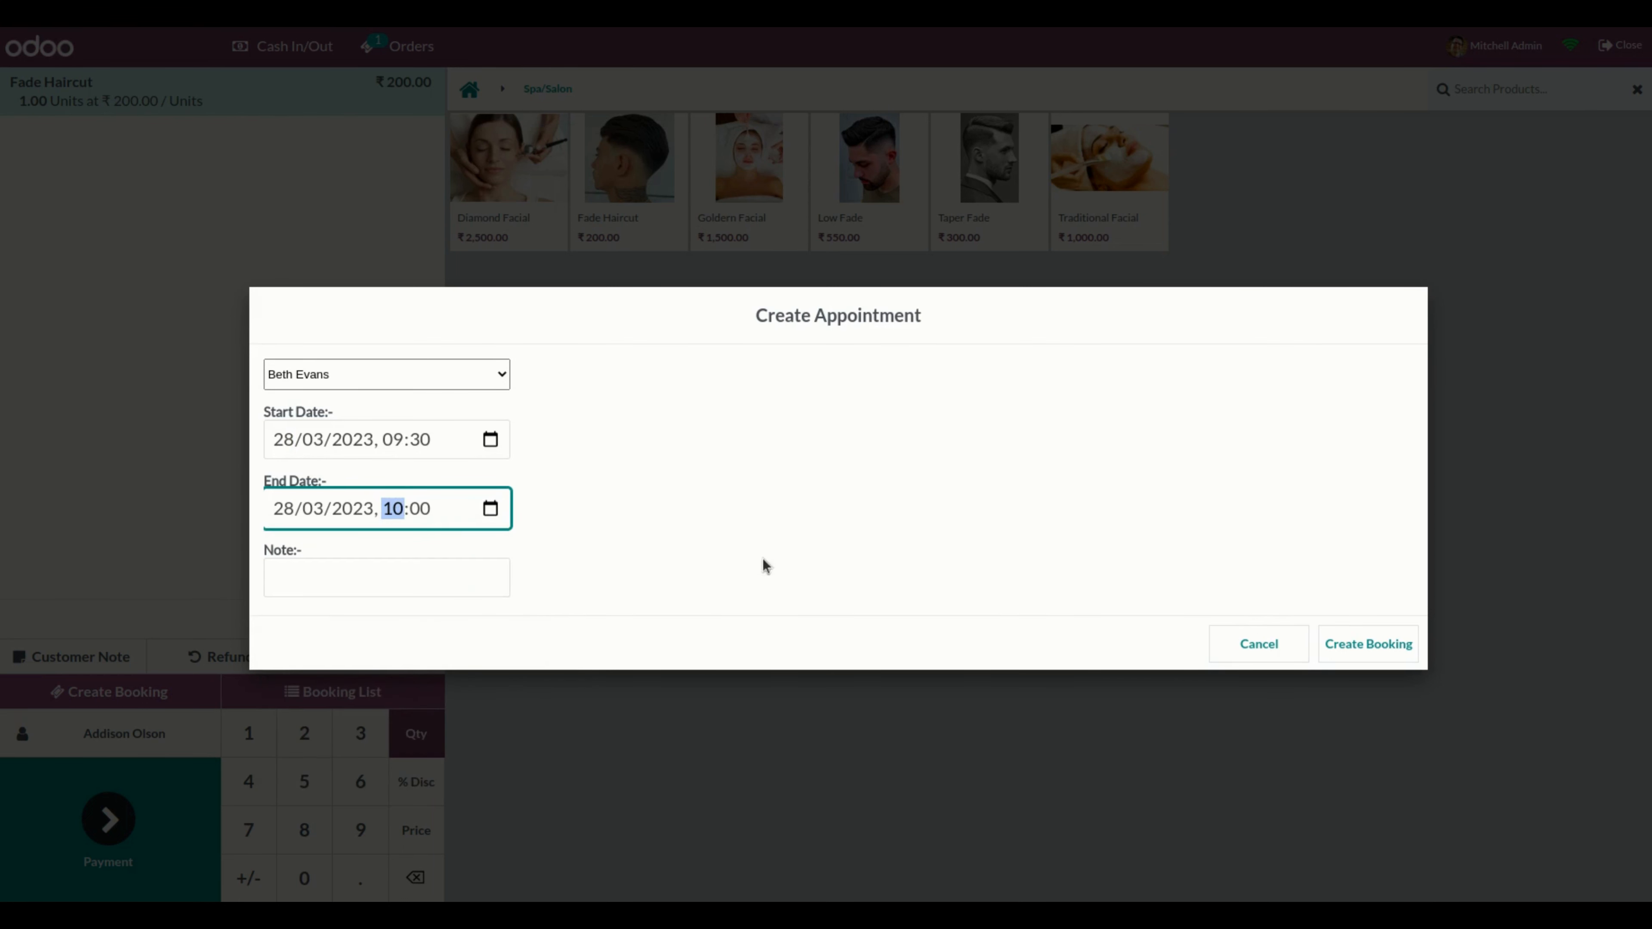
# Add the note "notes" to the appointment and create the booking.
pyautogui.click(420, 563)
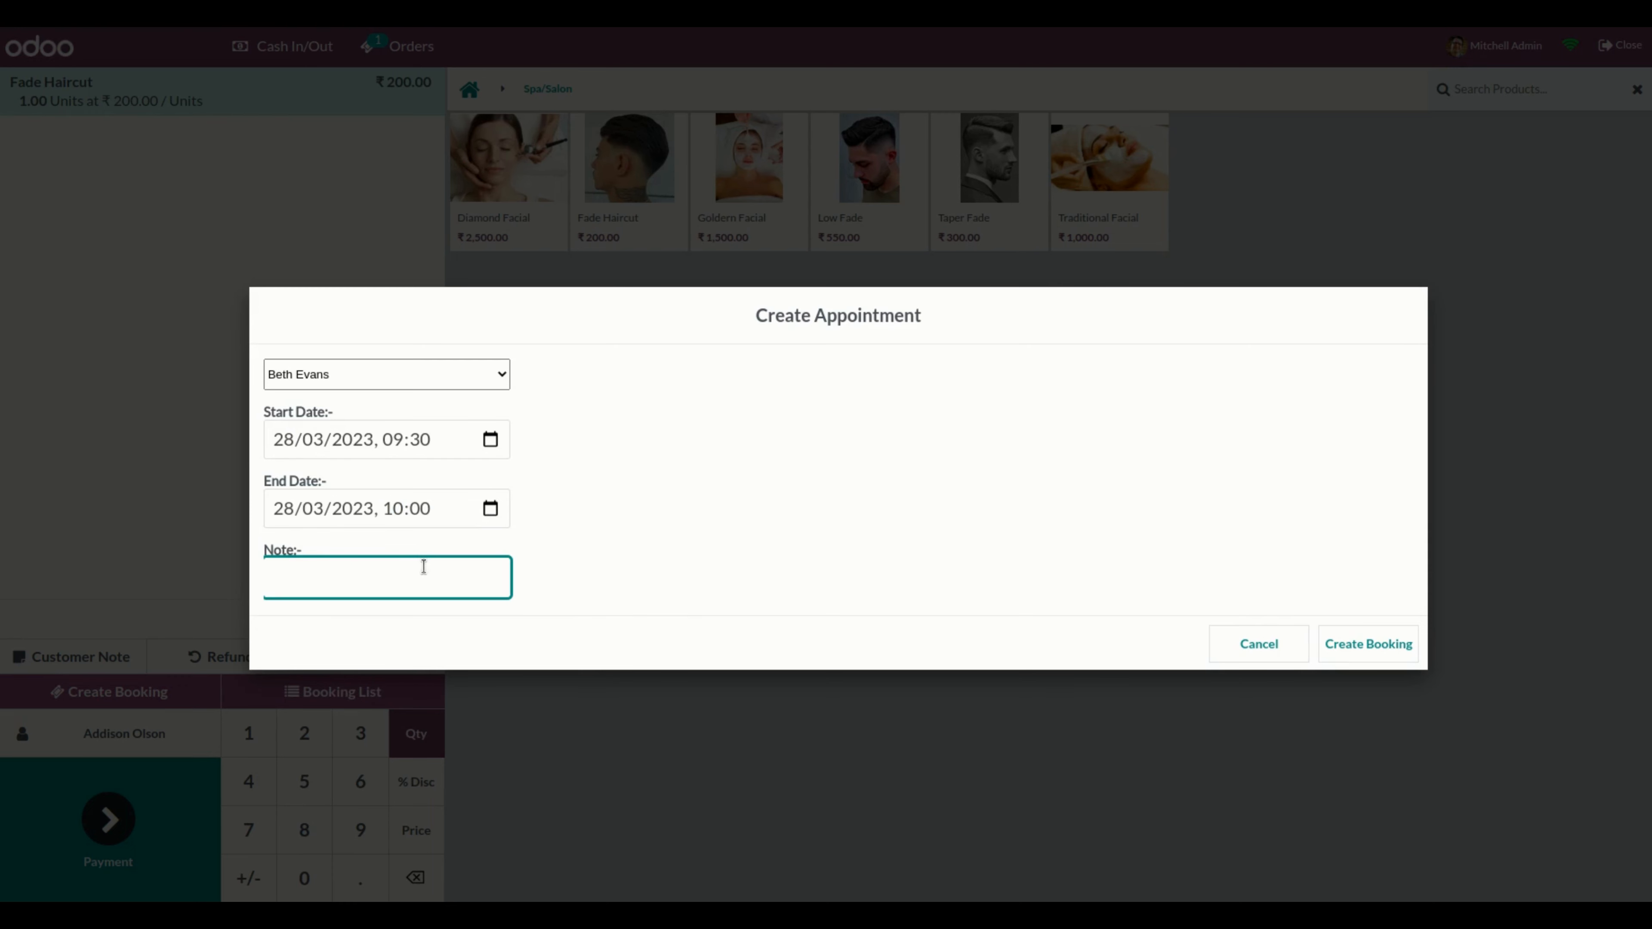
pyautogui.write('notes')
pyautogui.click(1374, 652)
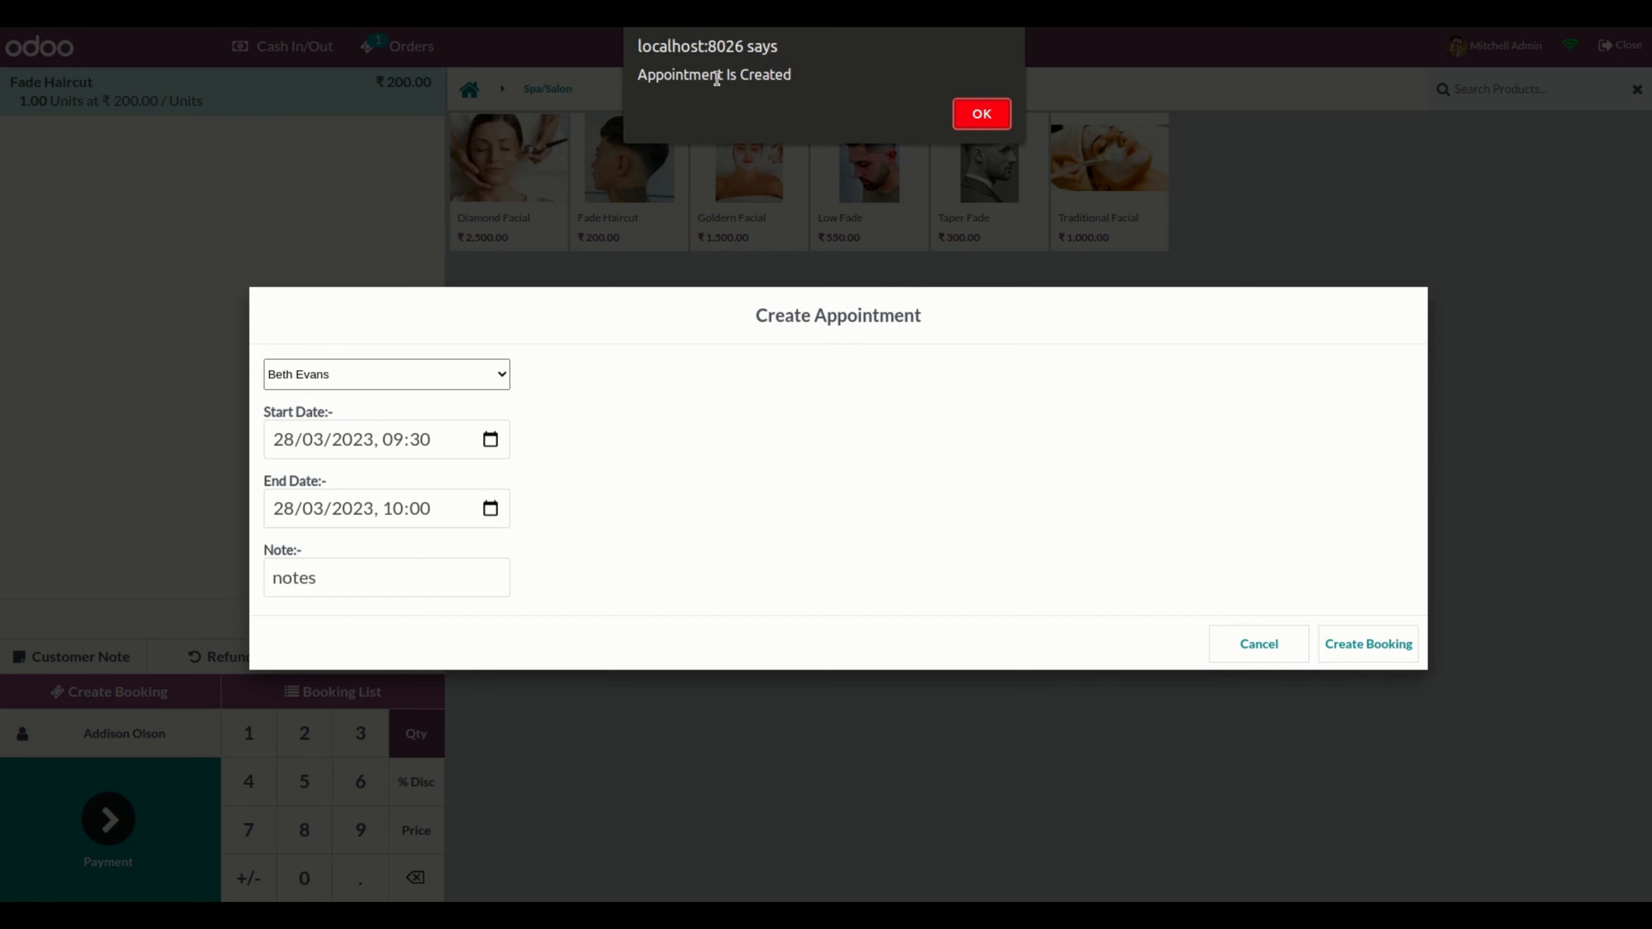
pyautogui.click(989, 113)
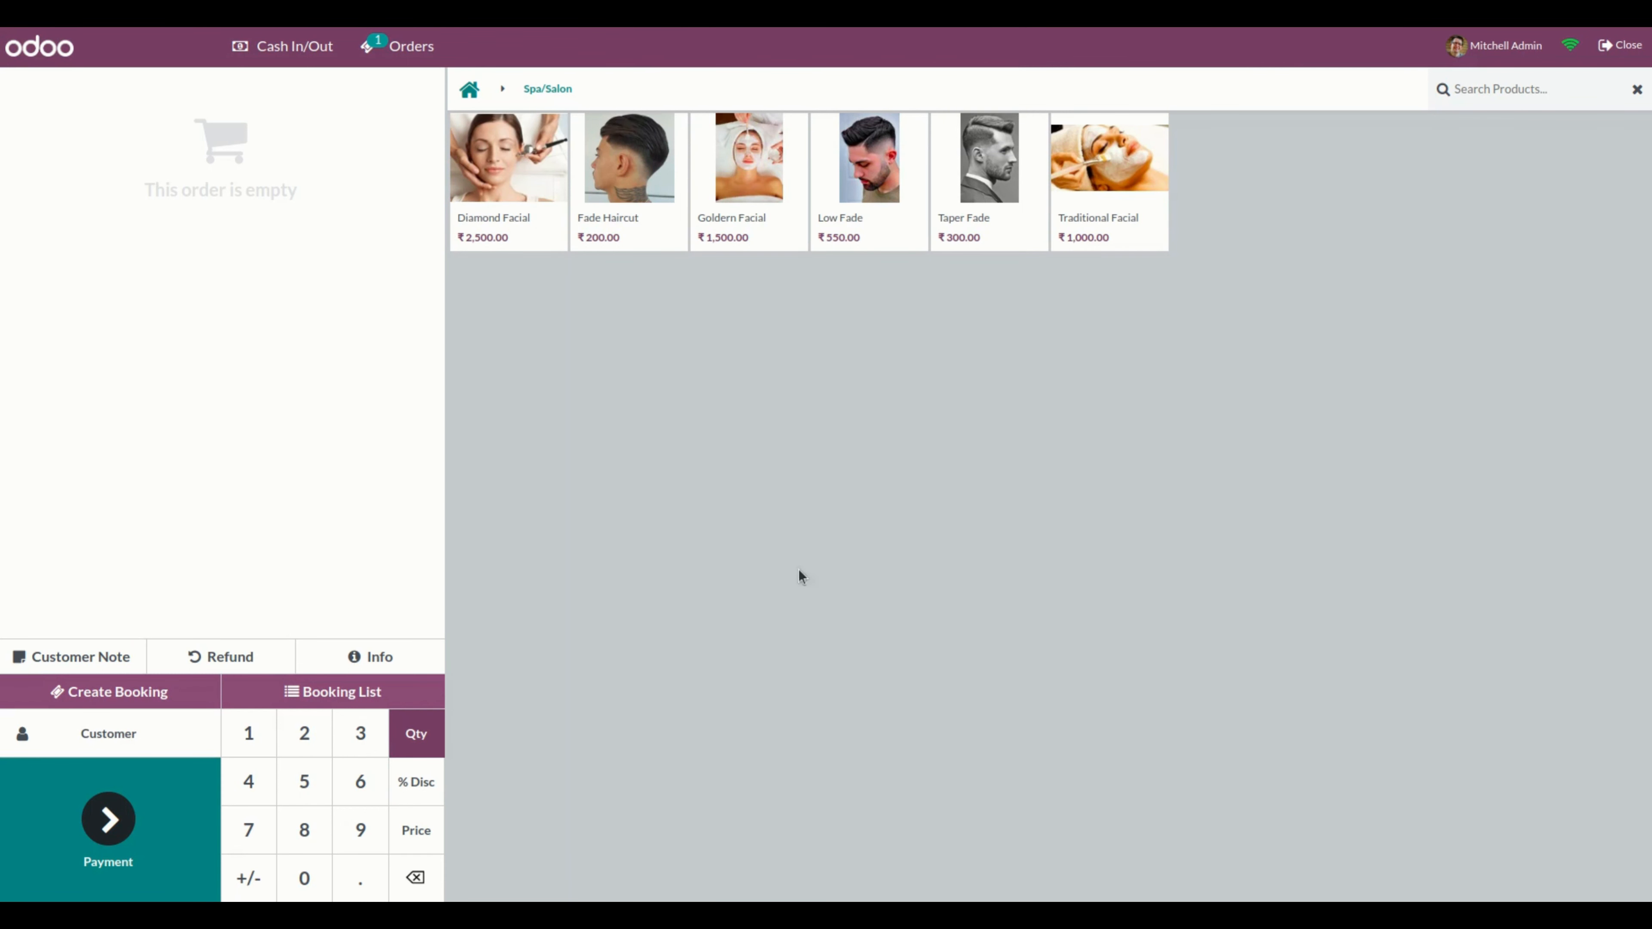
# Find the new booking in the booking list by the last three digits of its reference, and clear the search.
pyautogui.click(374, 695)
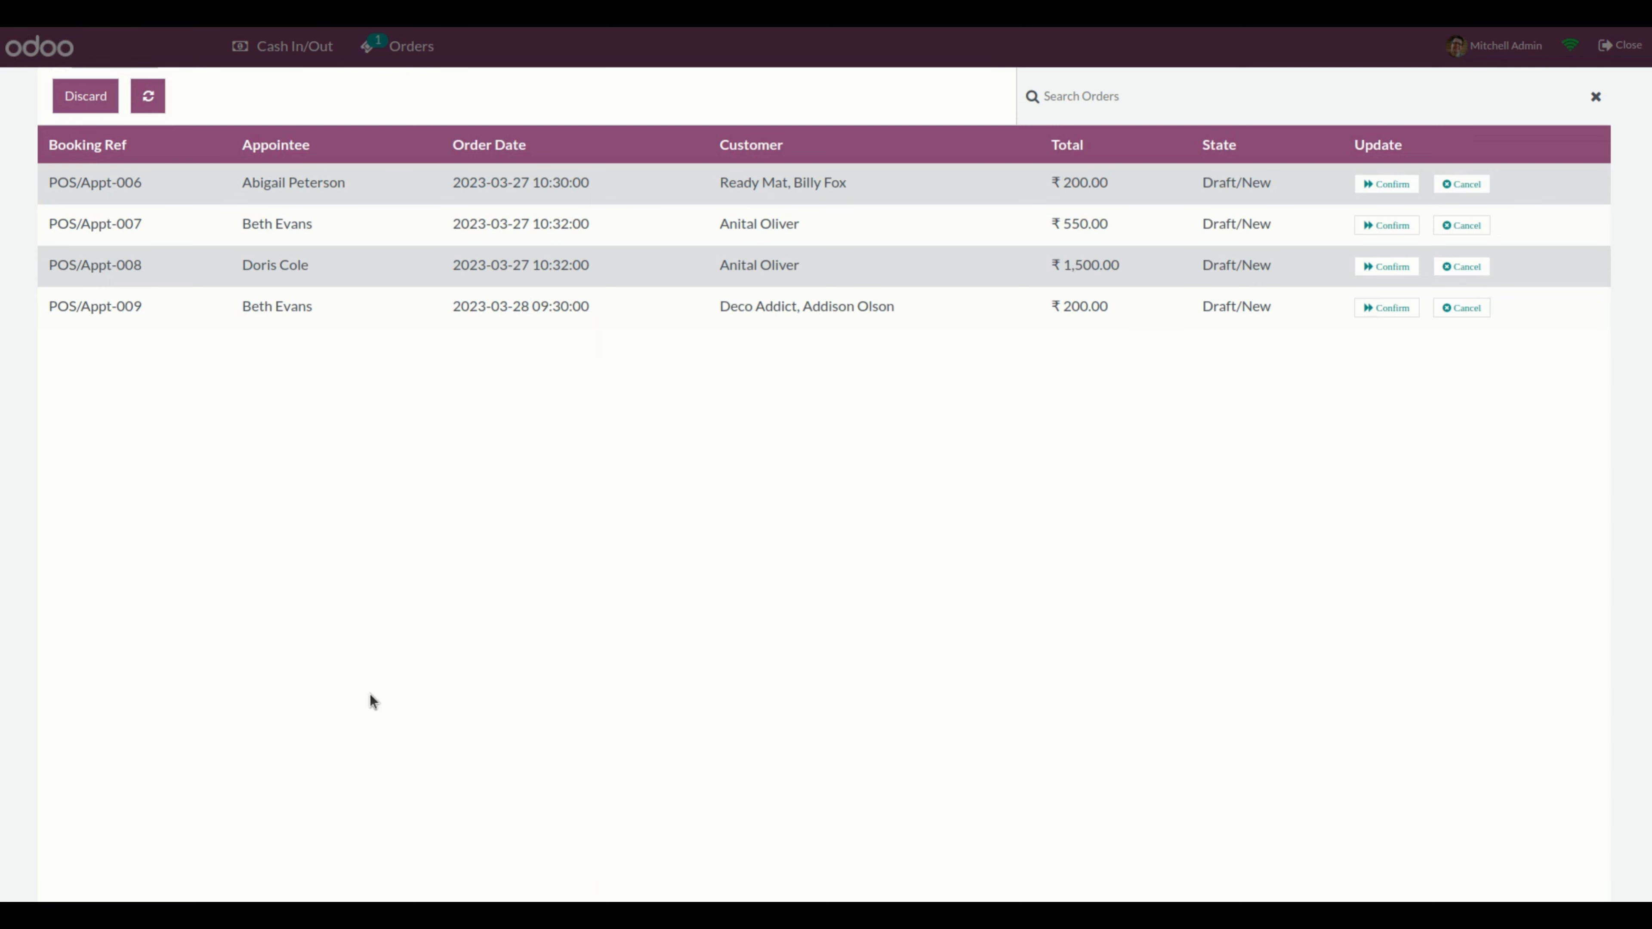
pyautogui.click(1060, 95)
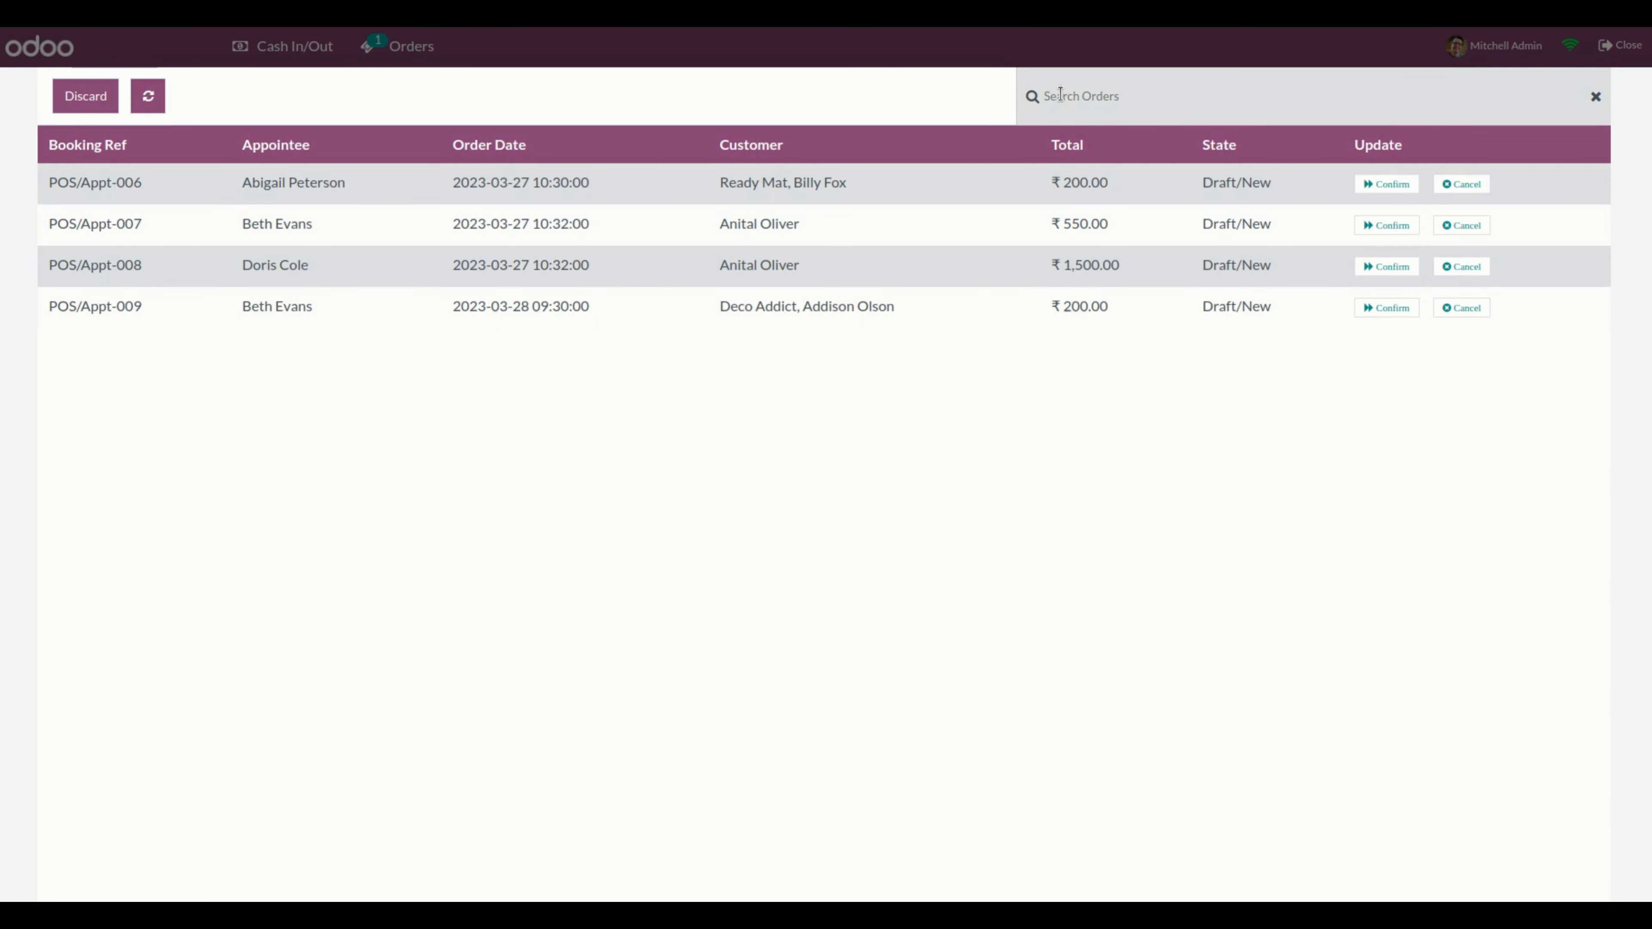
pyautogui.write('009')
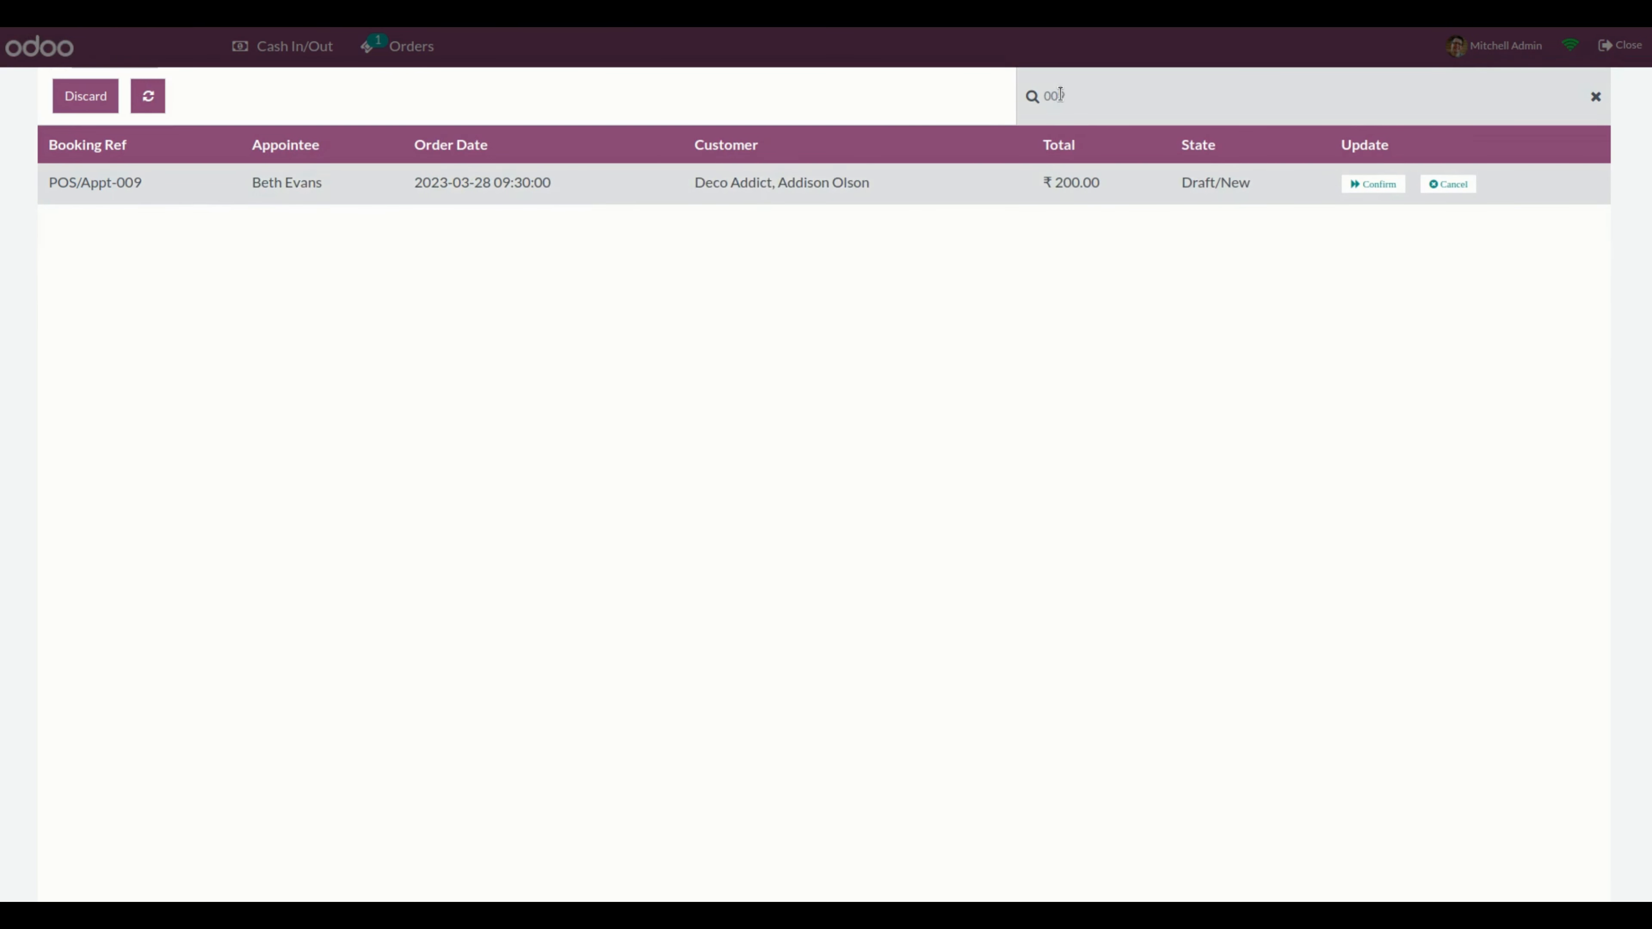
pyautogui.click(289, 199)
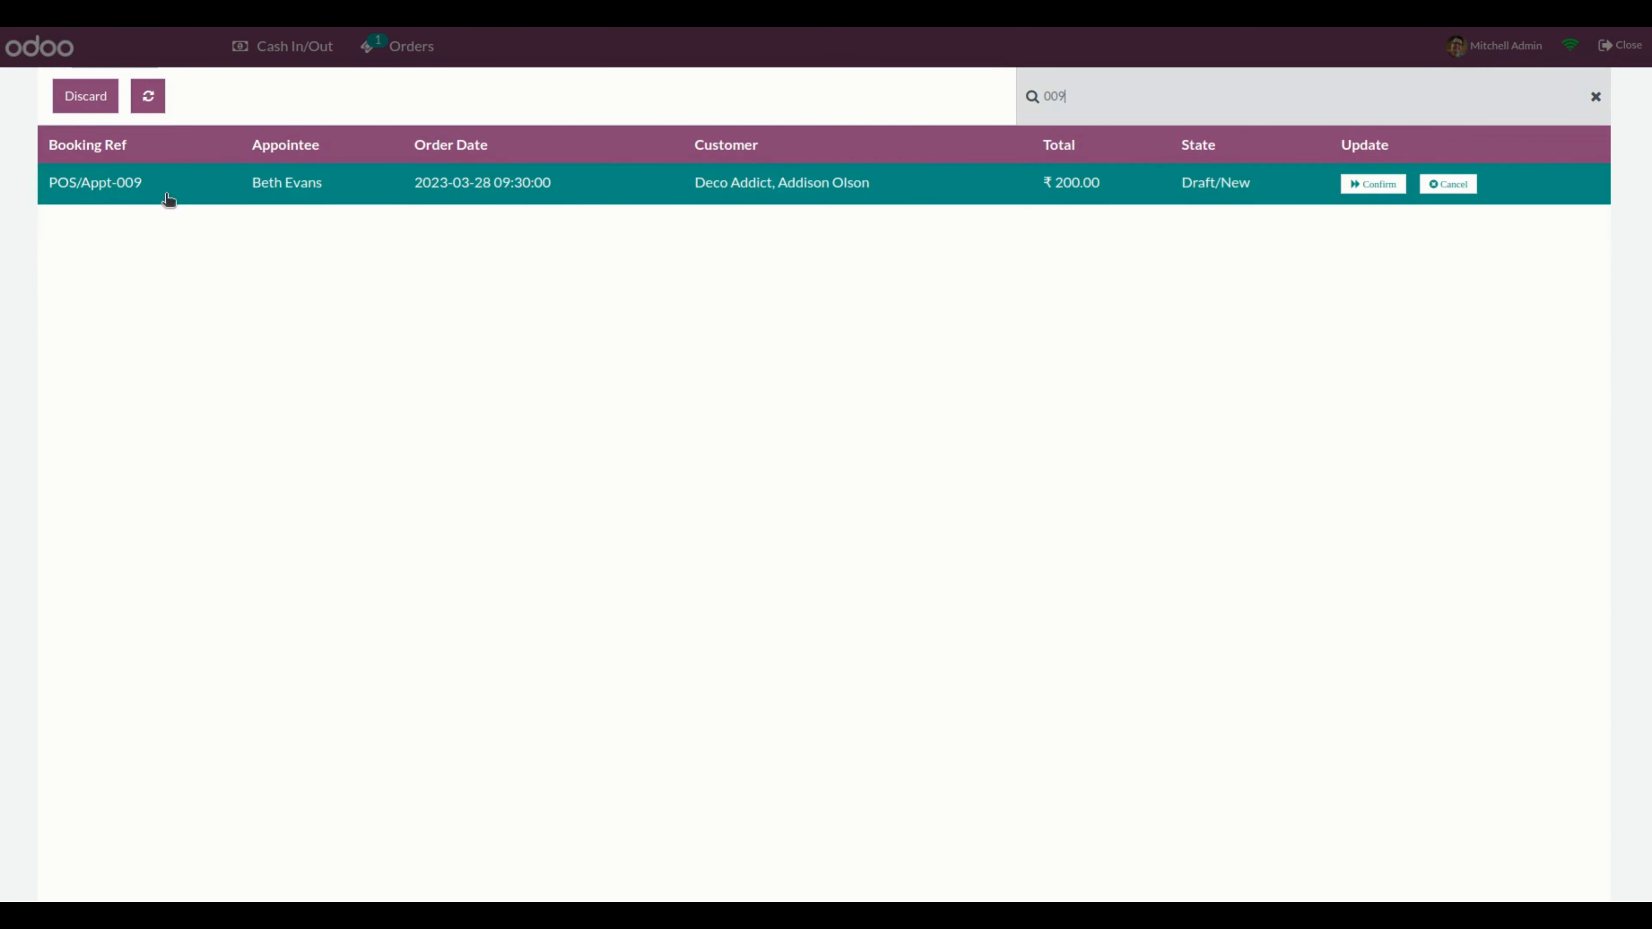
pyautogui.click(1031, 87)
pyautogui.press('Delete')
pyautogui.press('Delete')
pyautogui.press('Delete')
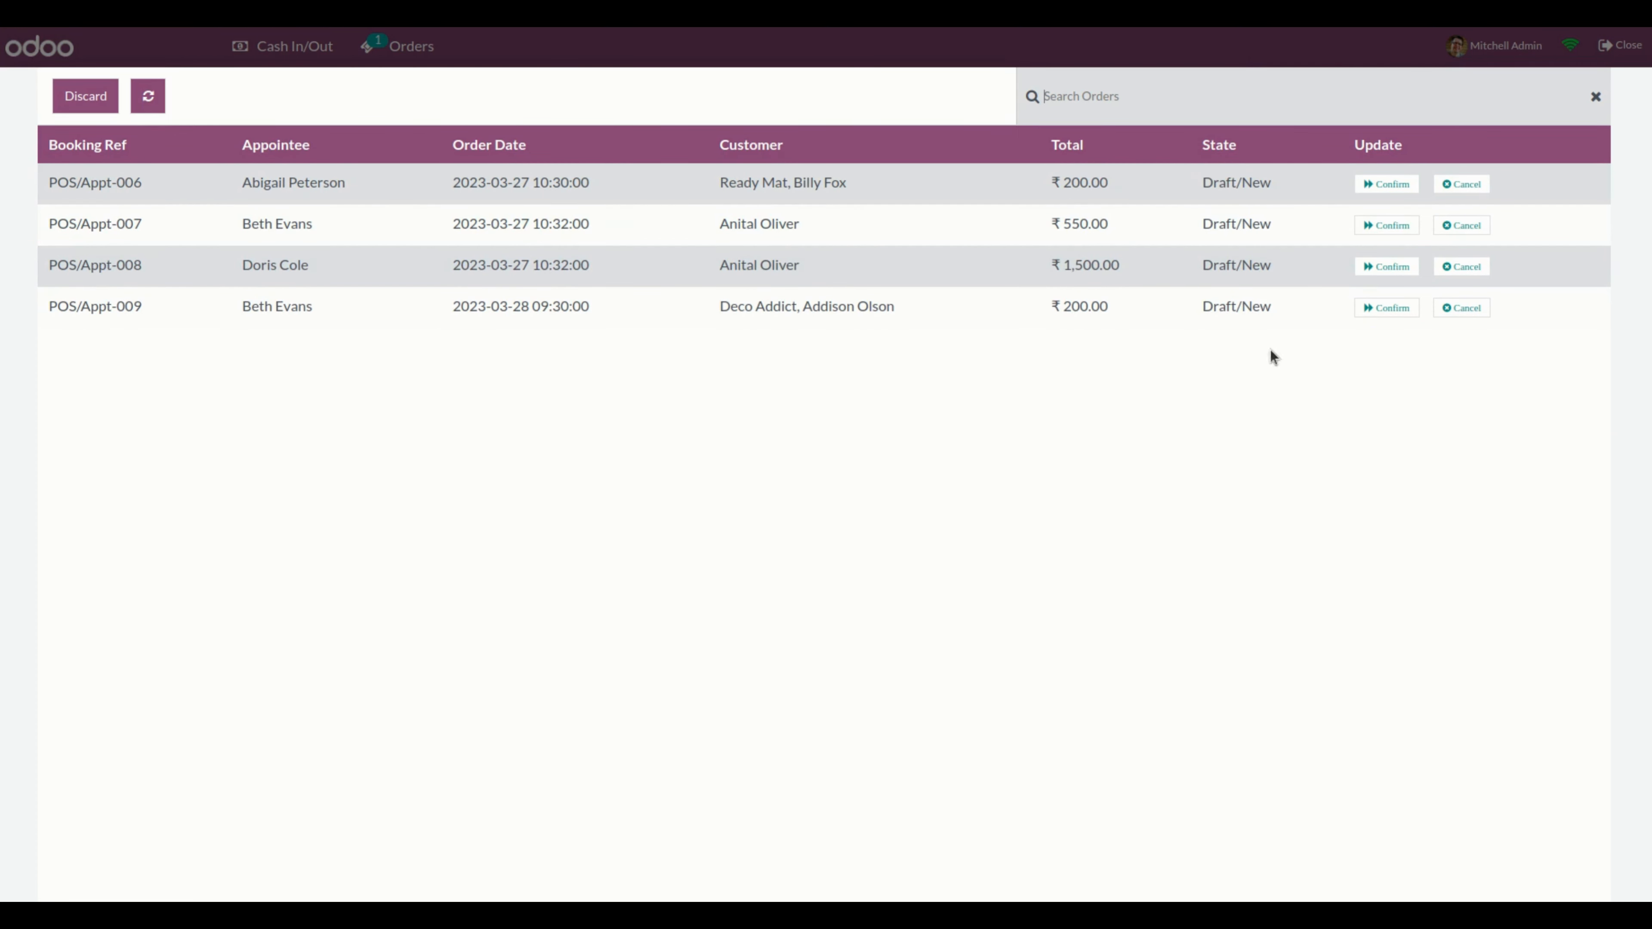
# Confirm the Ready Mat booking of March 27, 2023 at 10:30 and mark it as done to proceed to payment.
pyautogui.click(1397, 187)
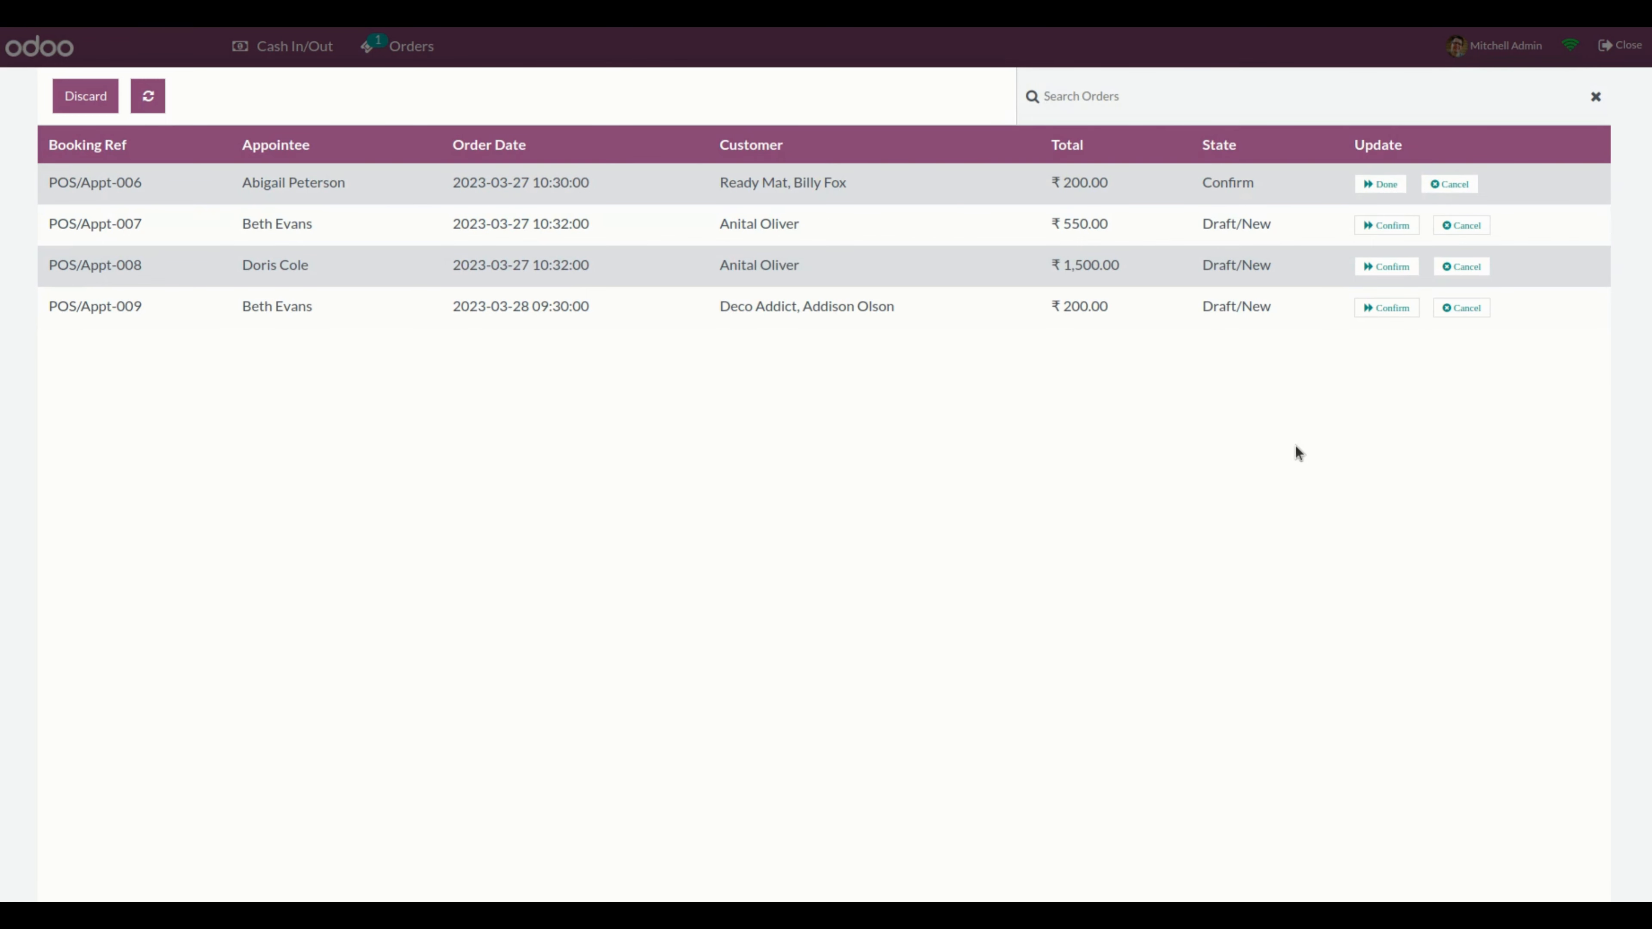
pyautogui.click(1379, 185)
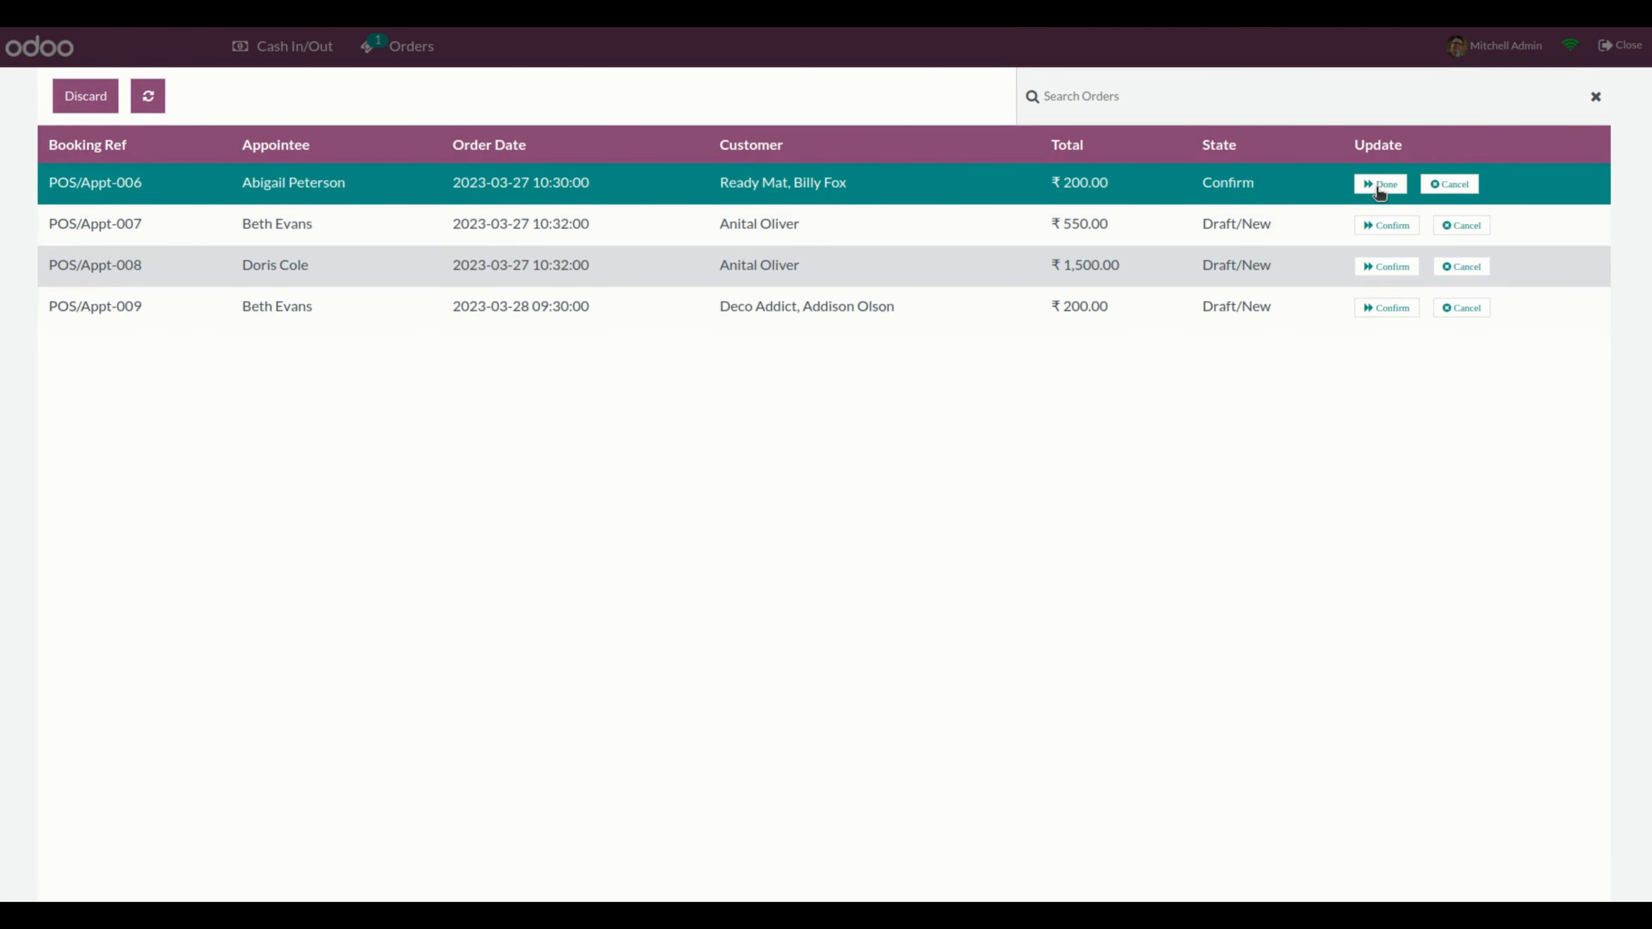
pyautogui.click(1378, 185)
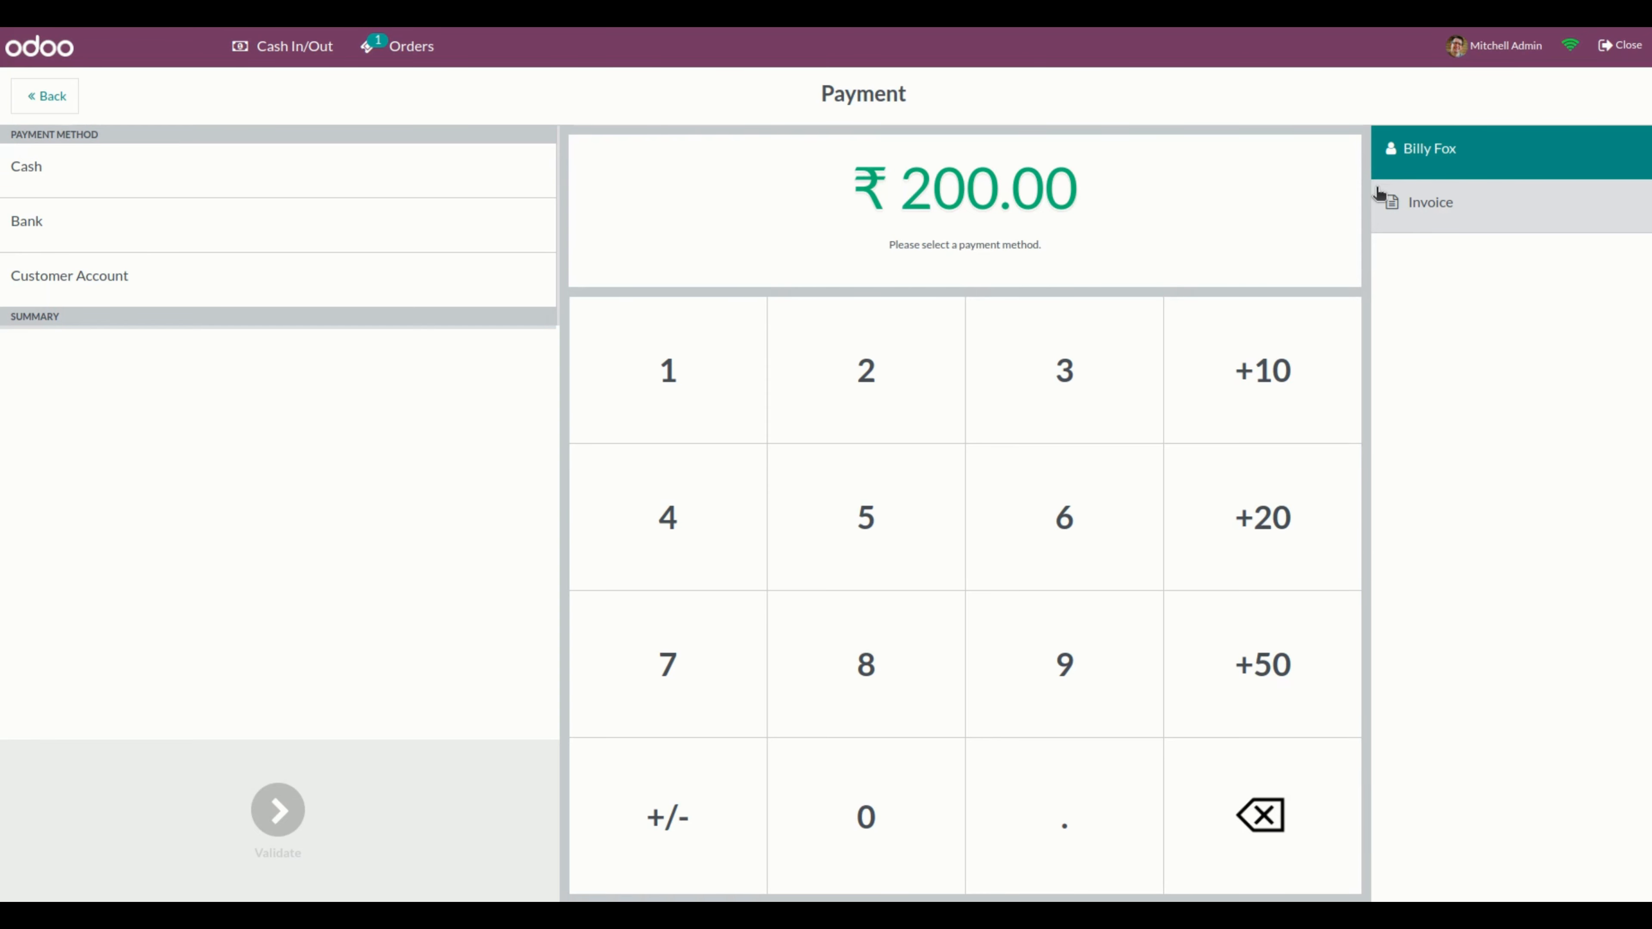
# Pay the full ₹ 200.00 in cash, validate the payment, and close the receipt with a new order.
pyautogui.click(137, 189)
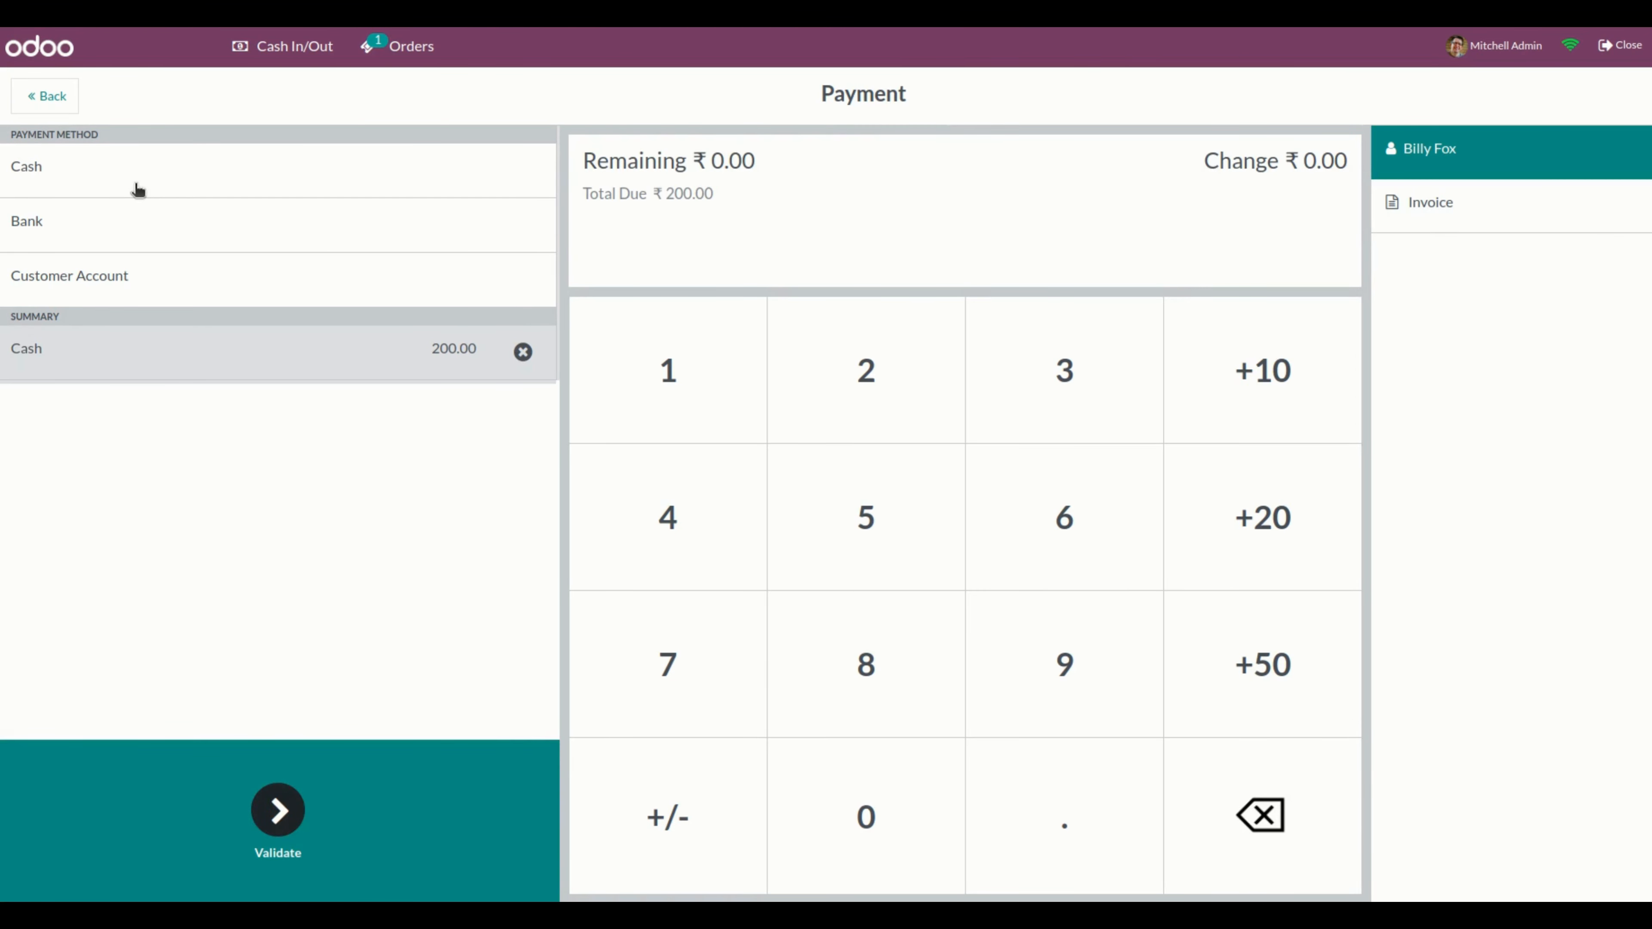
pyautogui.click(278, 811)
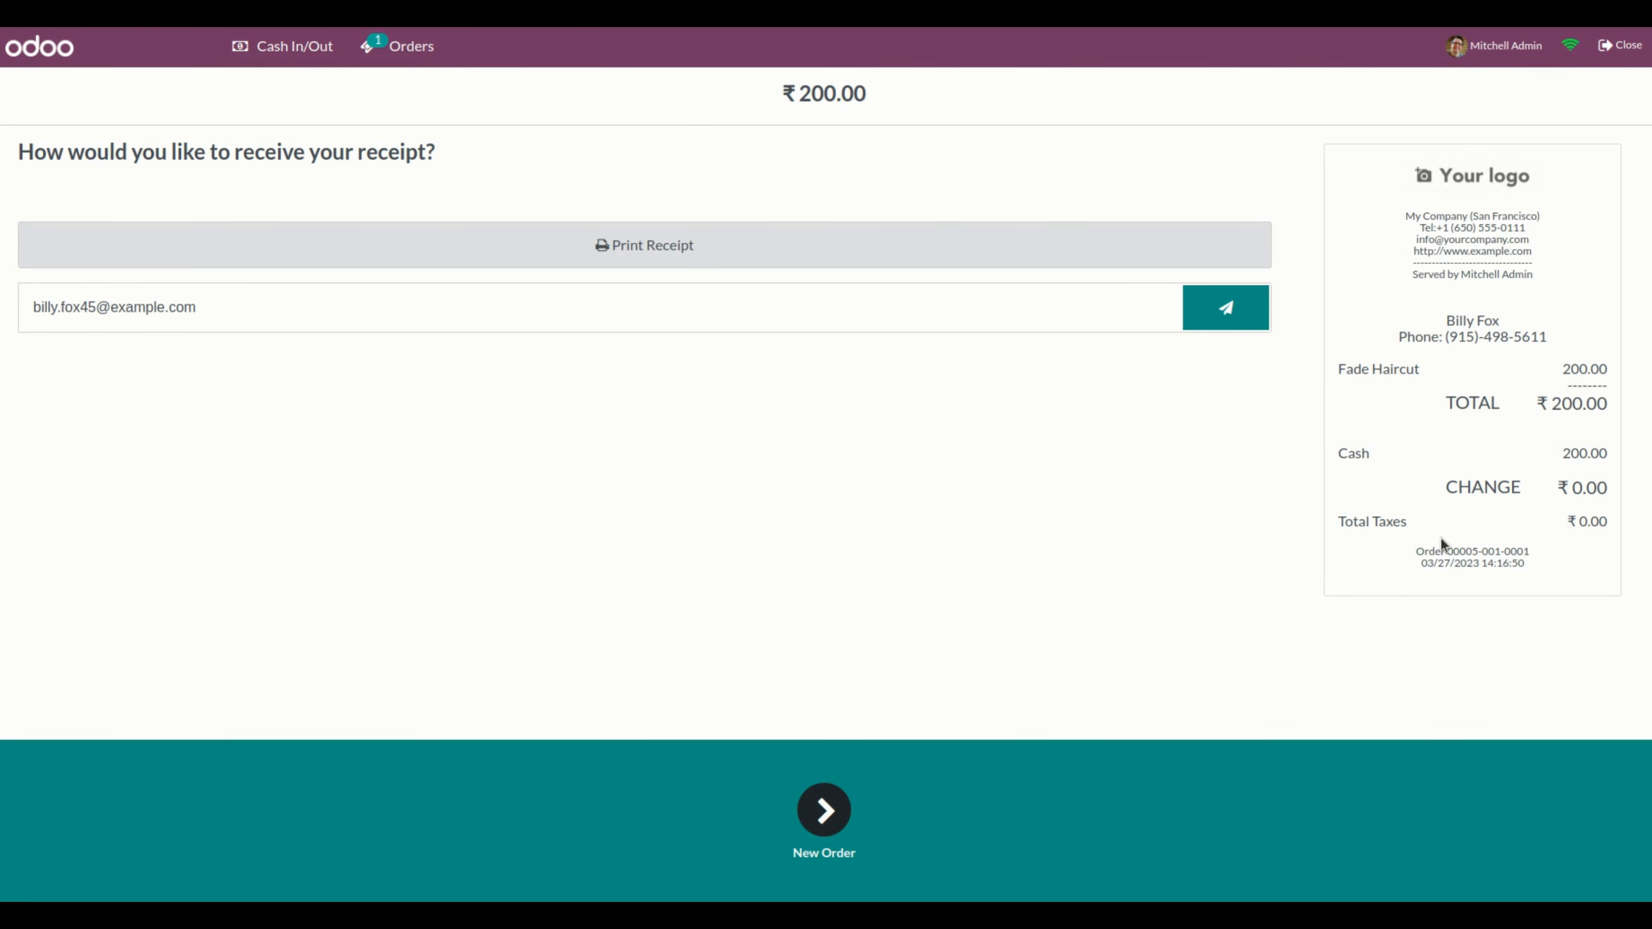
pyautogui.click(813, 812)
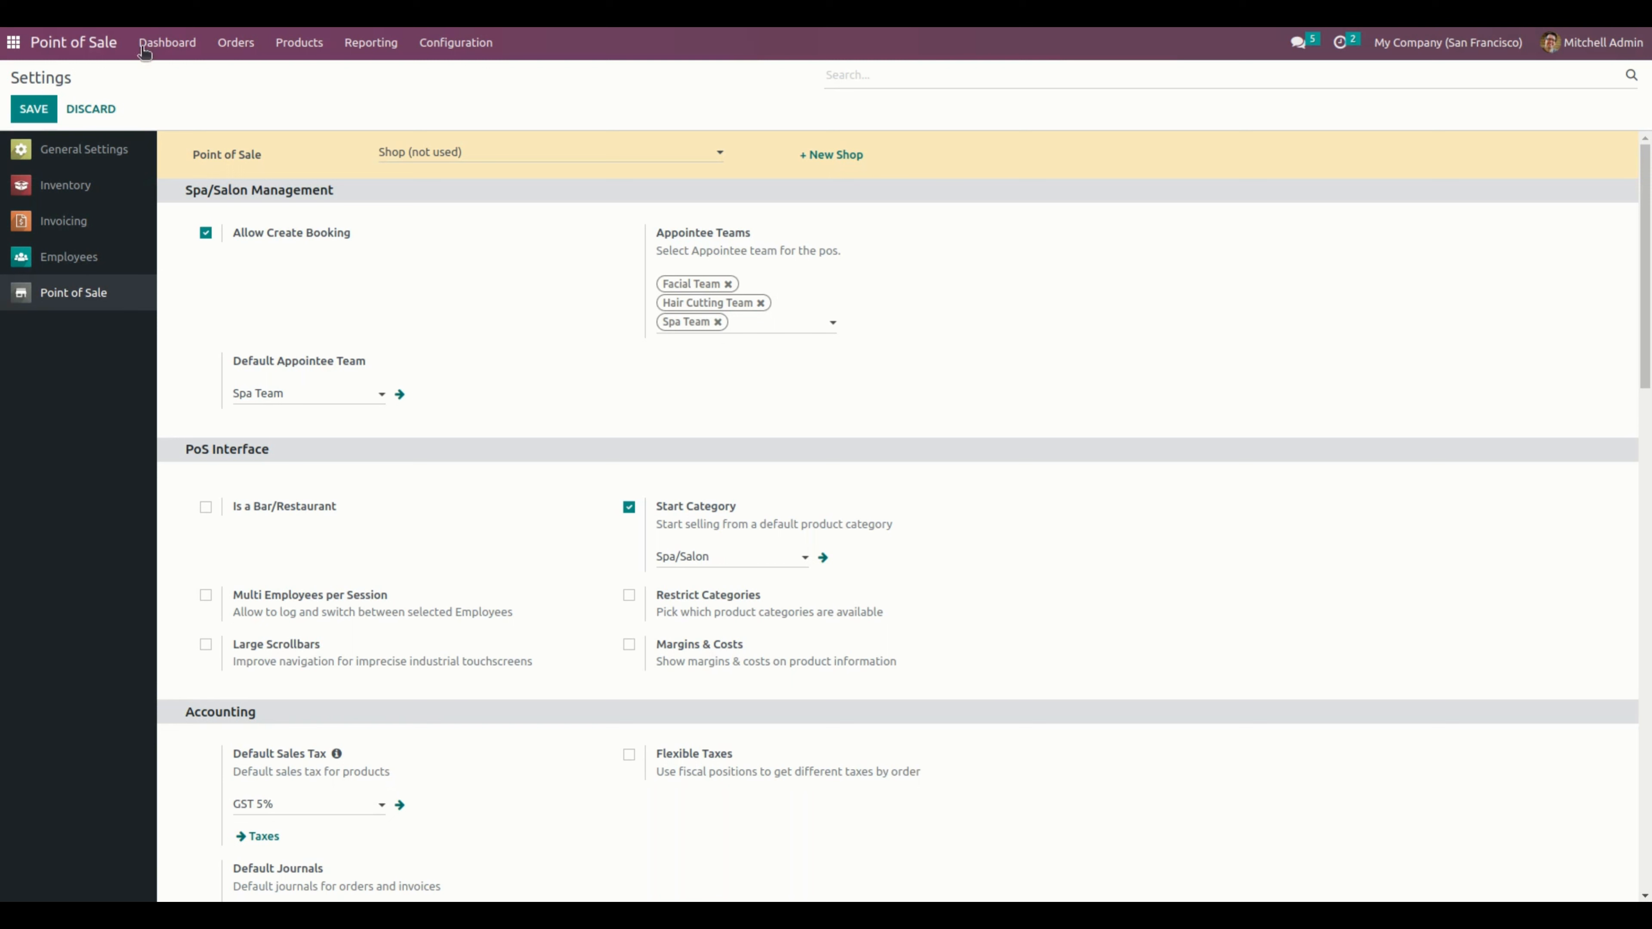
# Open the newly paid Ready Mat order from the backend order list and review its payments and products.
pyautogui.click(99, 49)
pyautogui.click(251, 52)
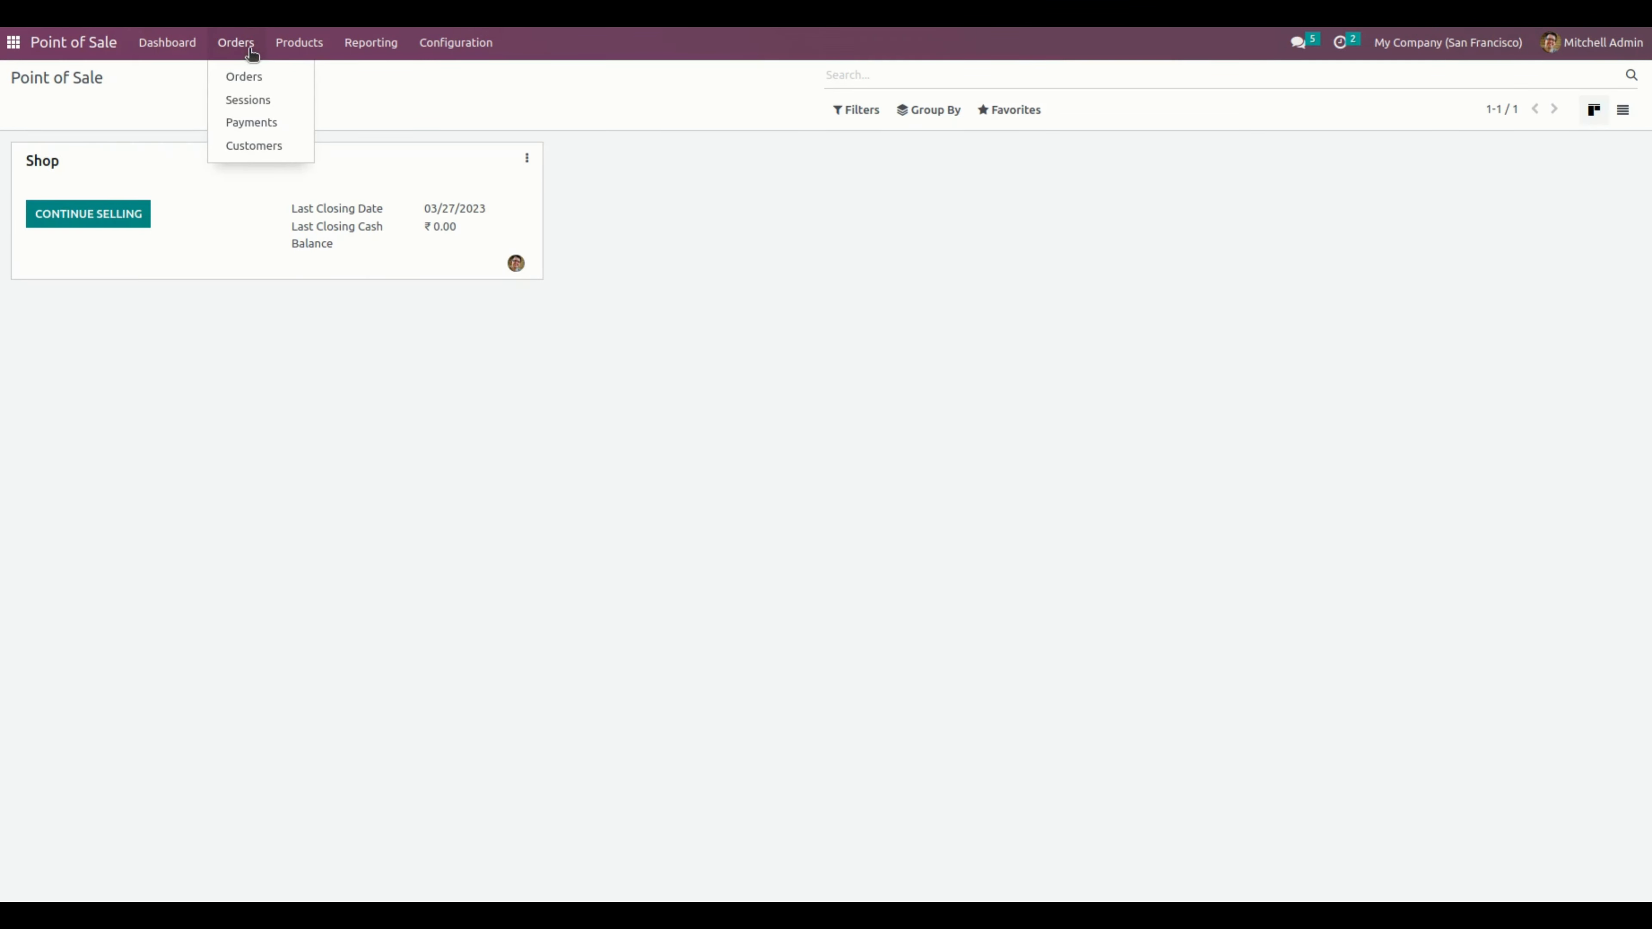
pyautogui.click(260, 81)
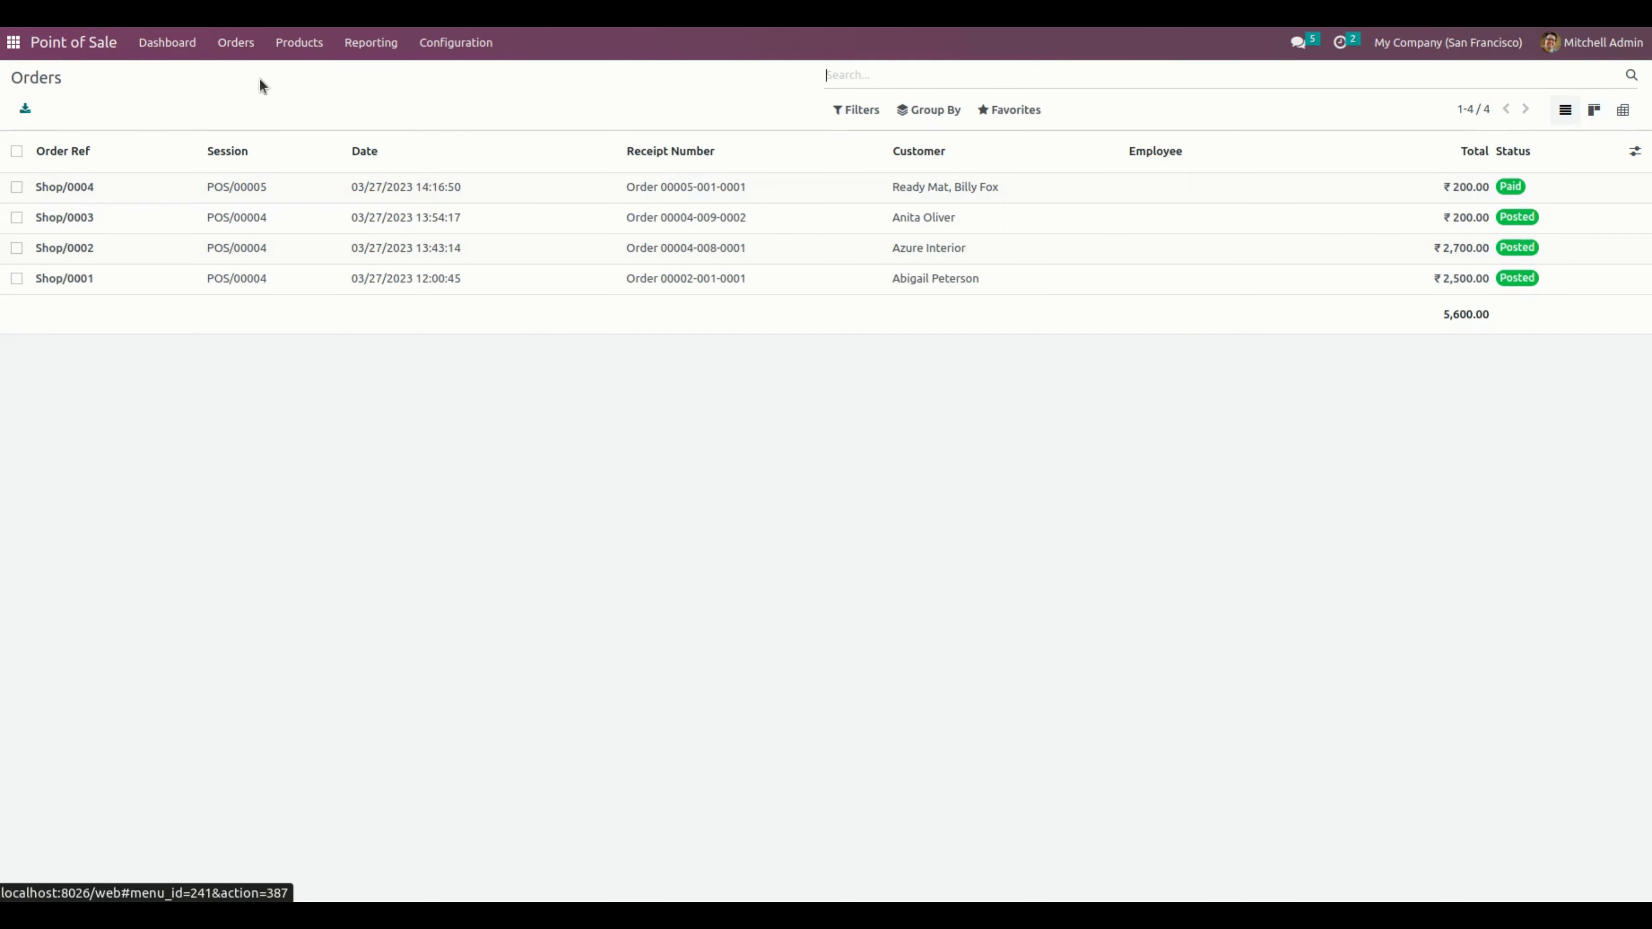
pyautogui.click(798, 196)
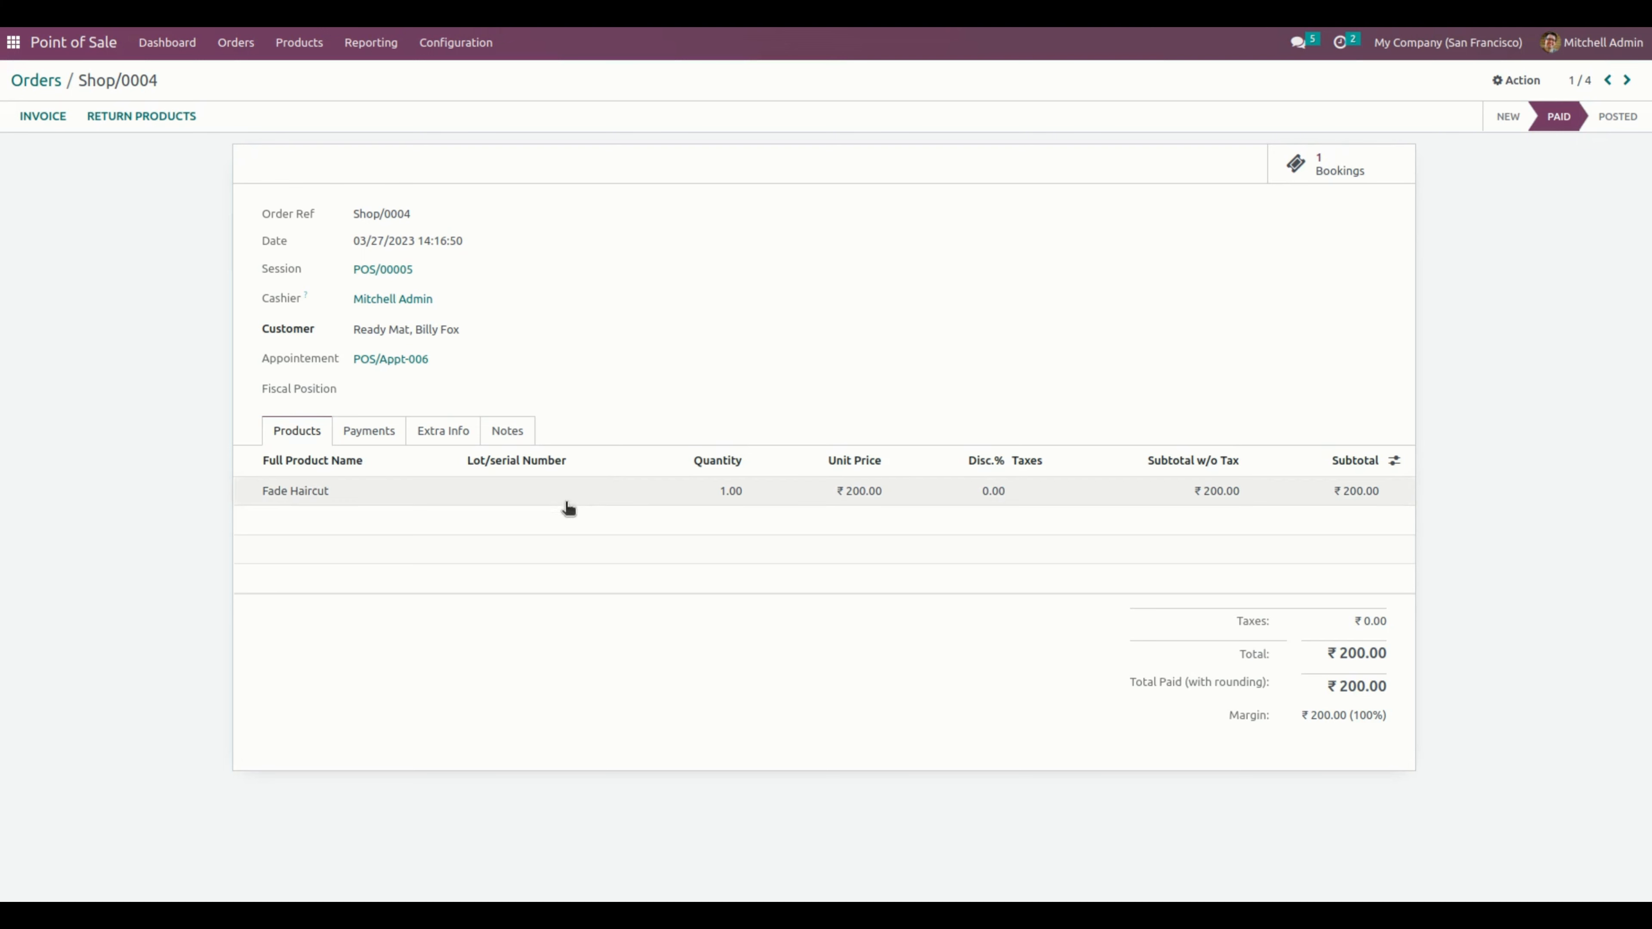
pyautogui.click(365, 440)
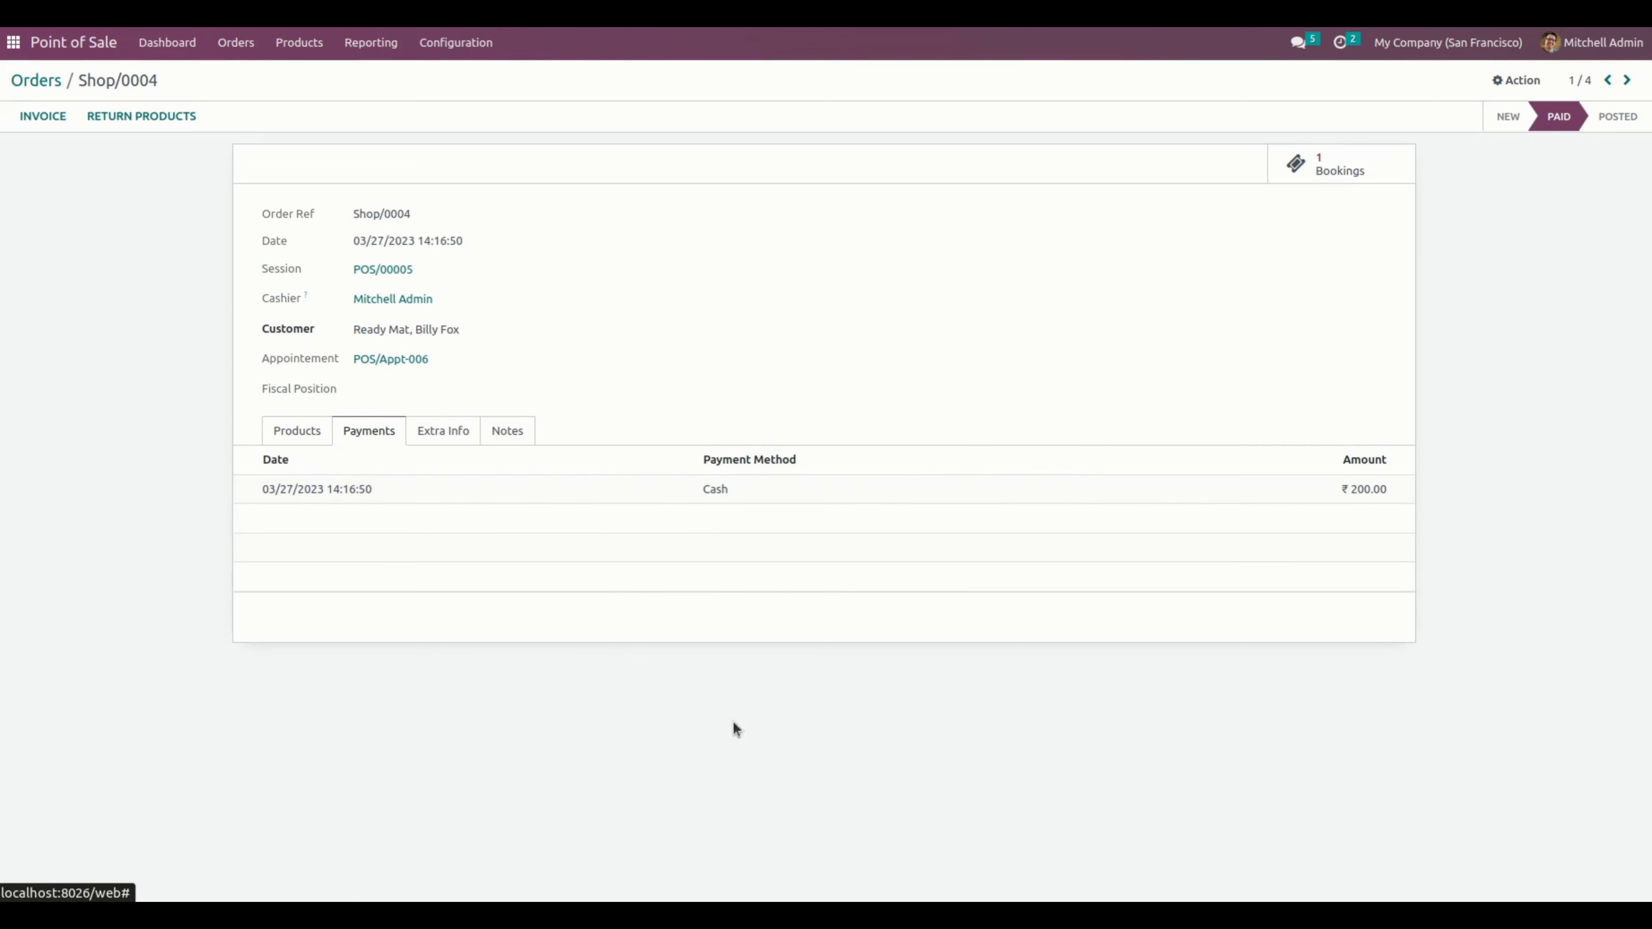
pyautogui.click(296, 435)
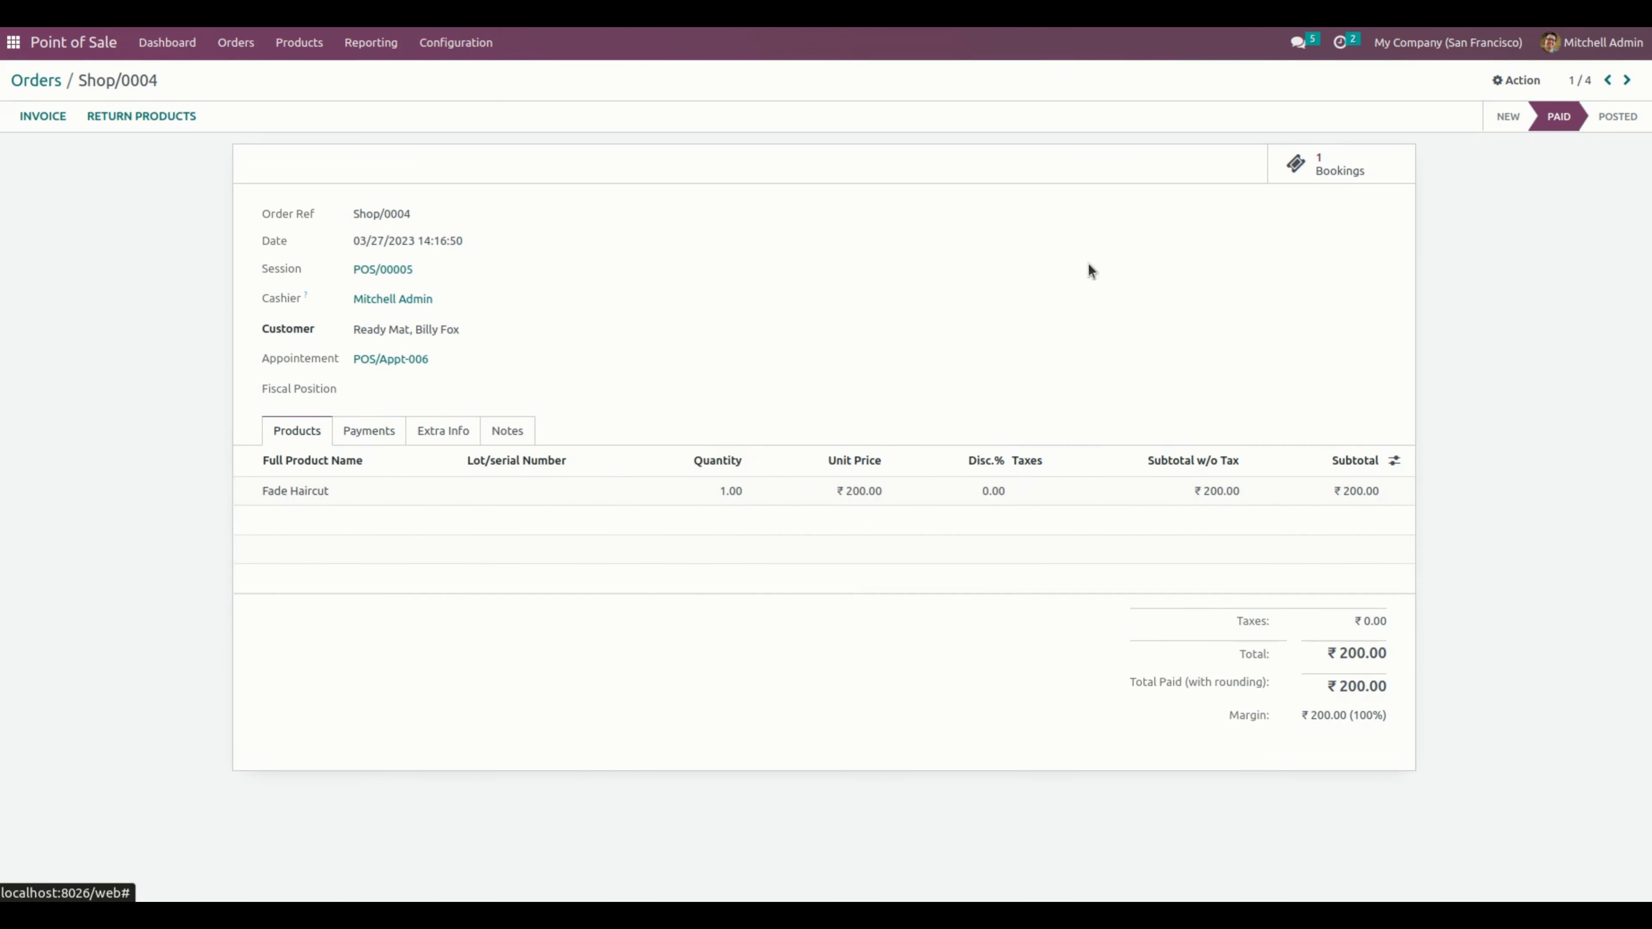
# Open the appointment linked to the order and review its notes and products.
pyautogui.click(383, 360)
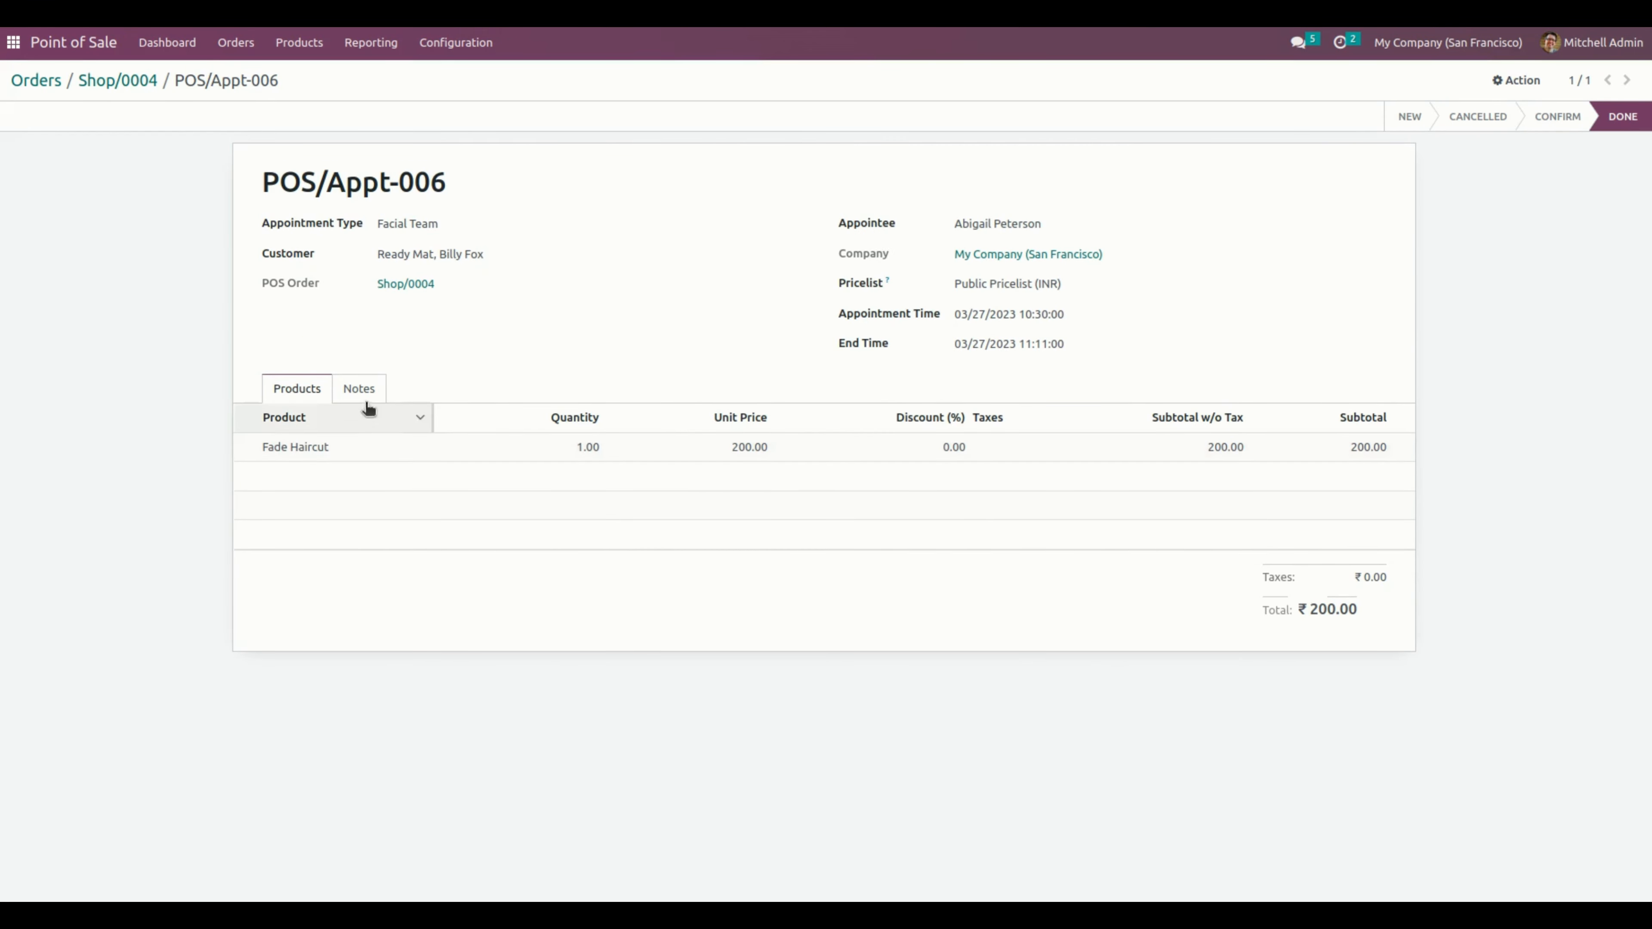
pyautogui.click(359, 391)
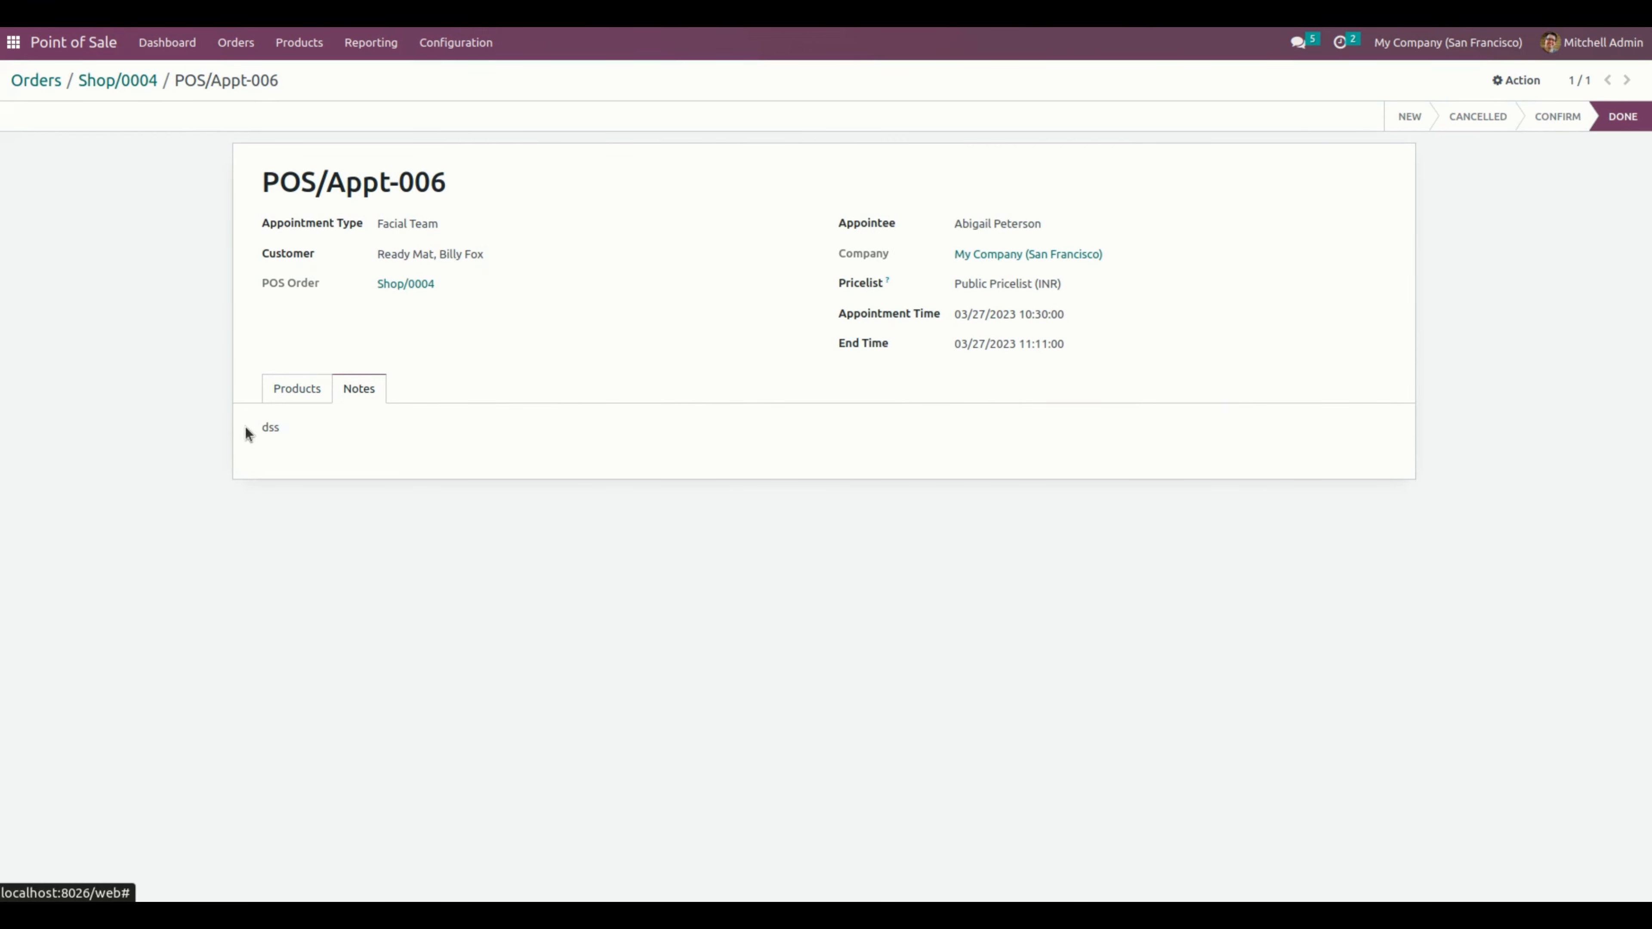
pyautogui.click(296, 394)
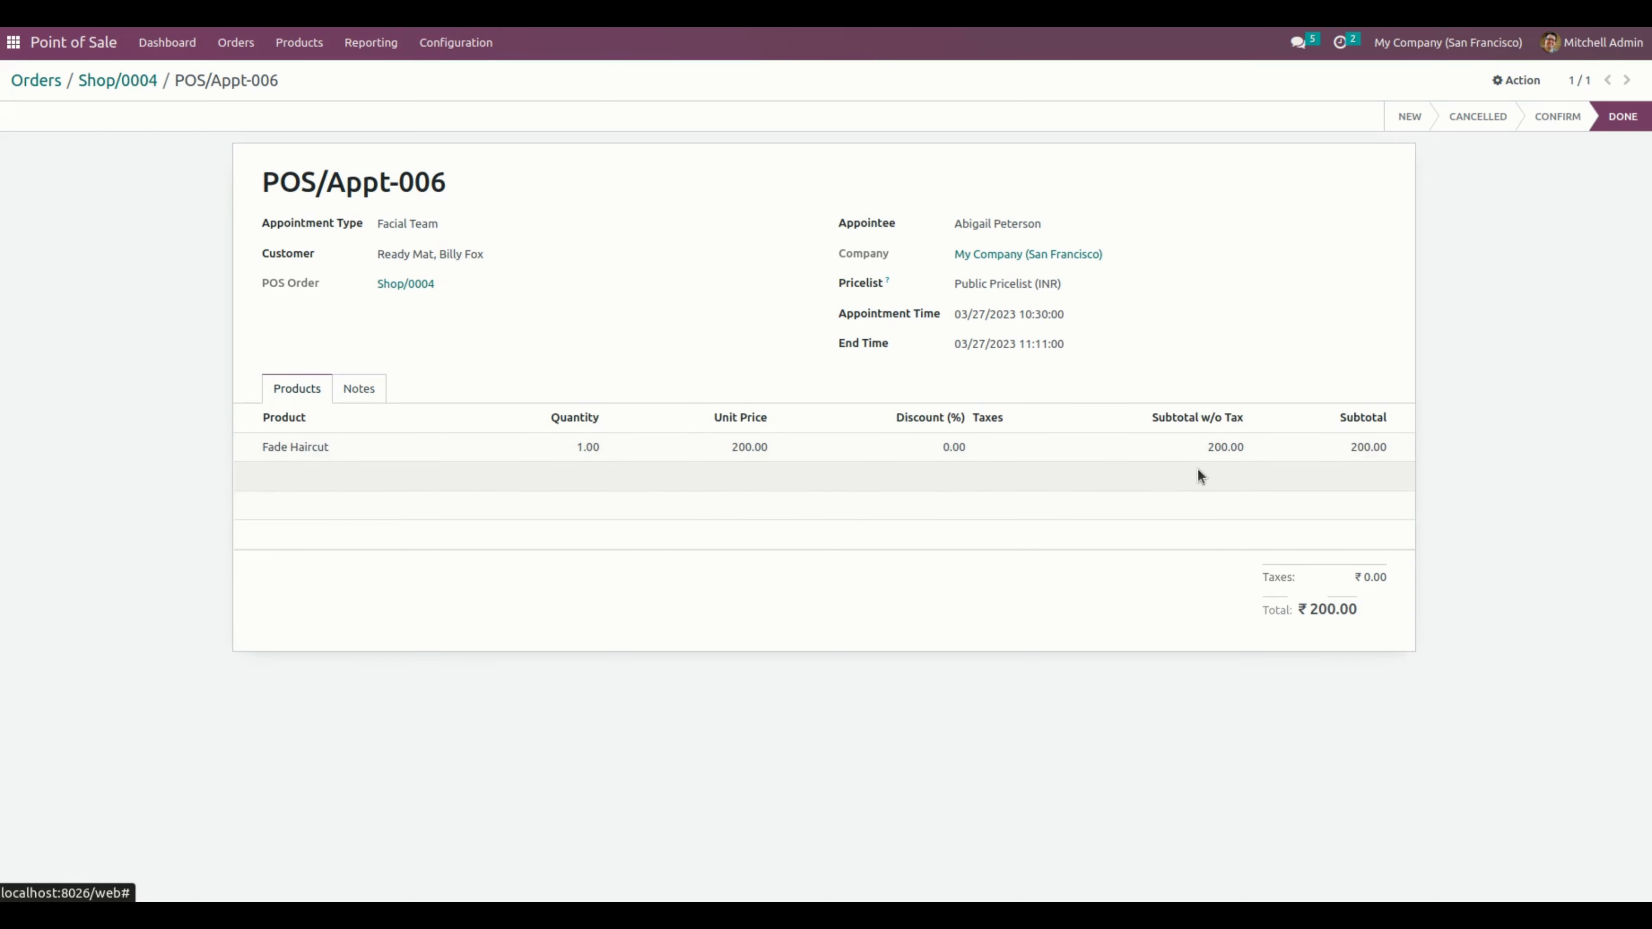